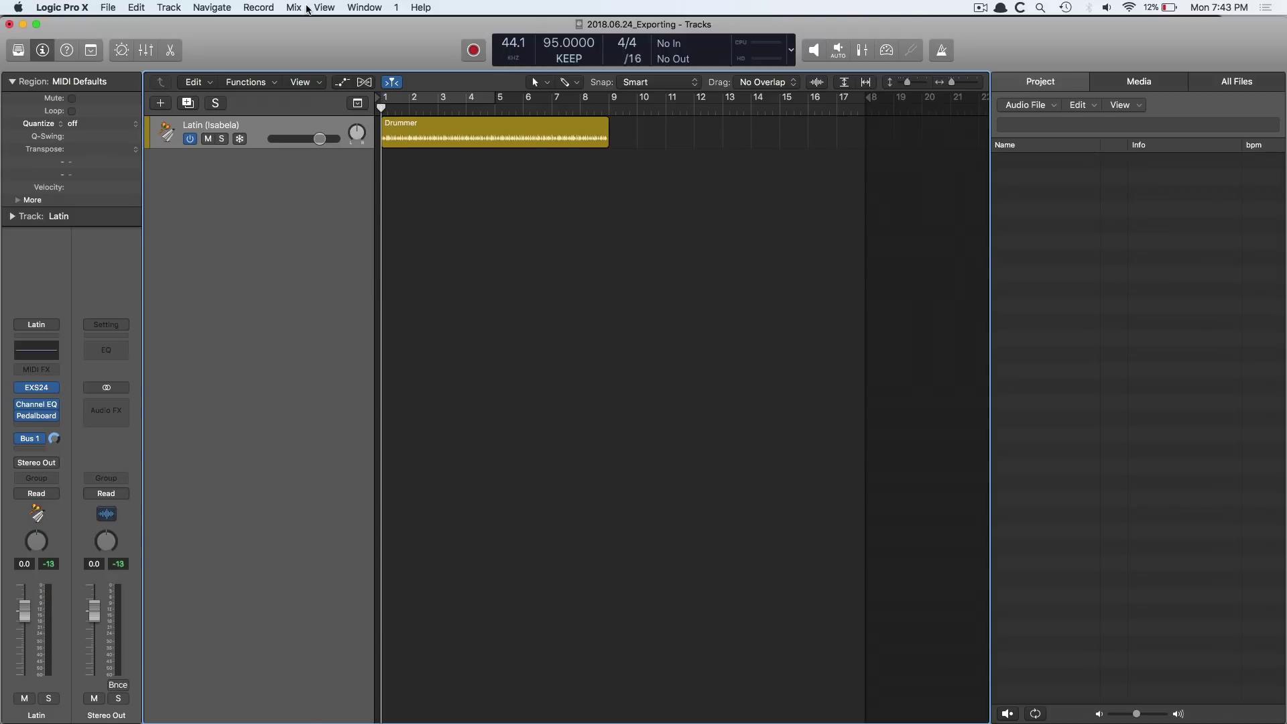
Step: Open the Latin track's export dialog (Cmd-E), set to 24-bit WAVE in Bounces, and move it lower
click(107, 8)
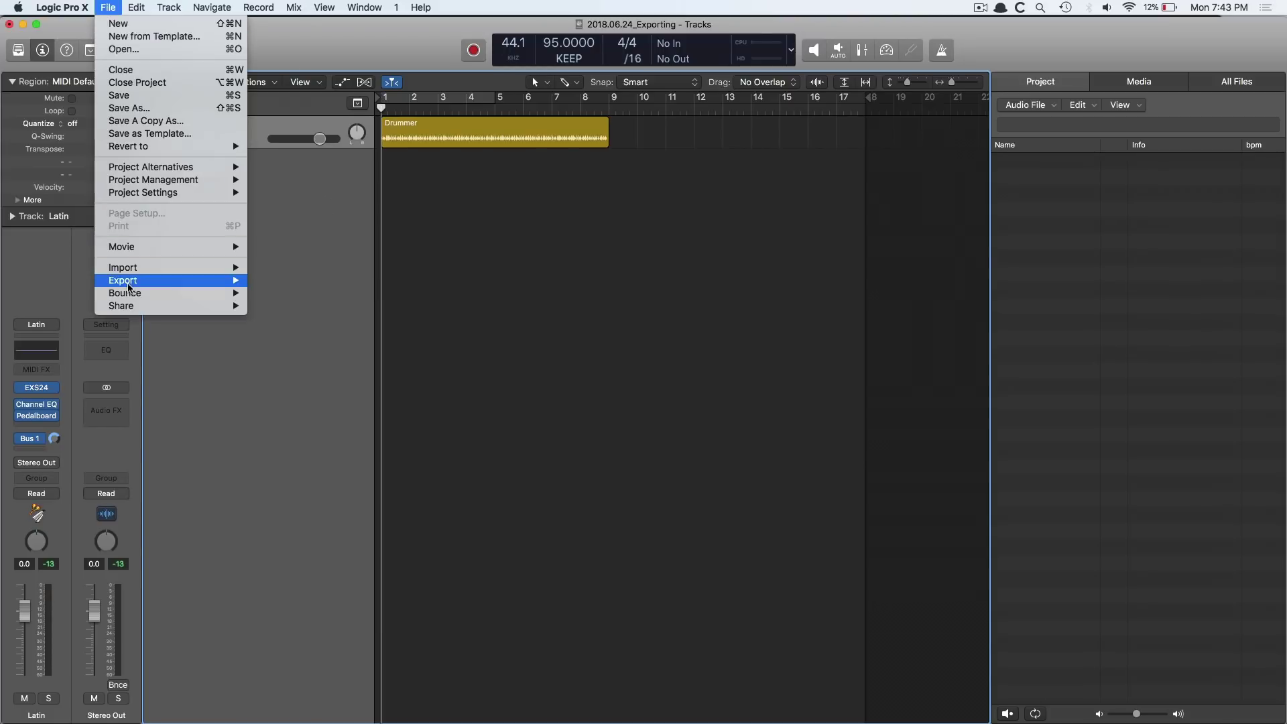
mouse_move(133, 285)
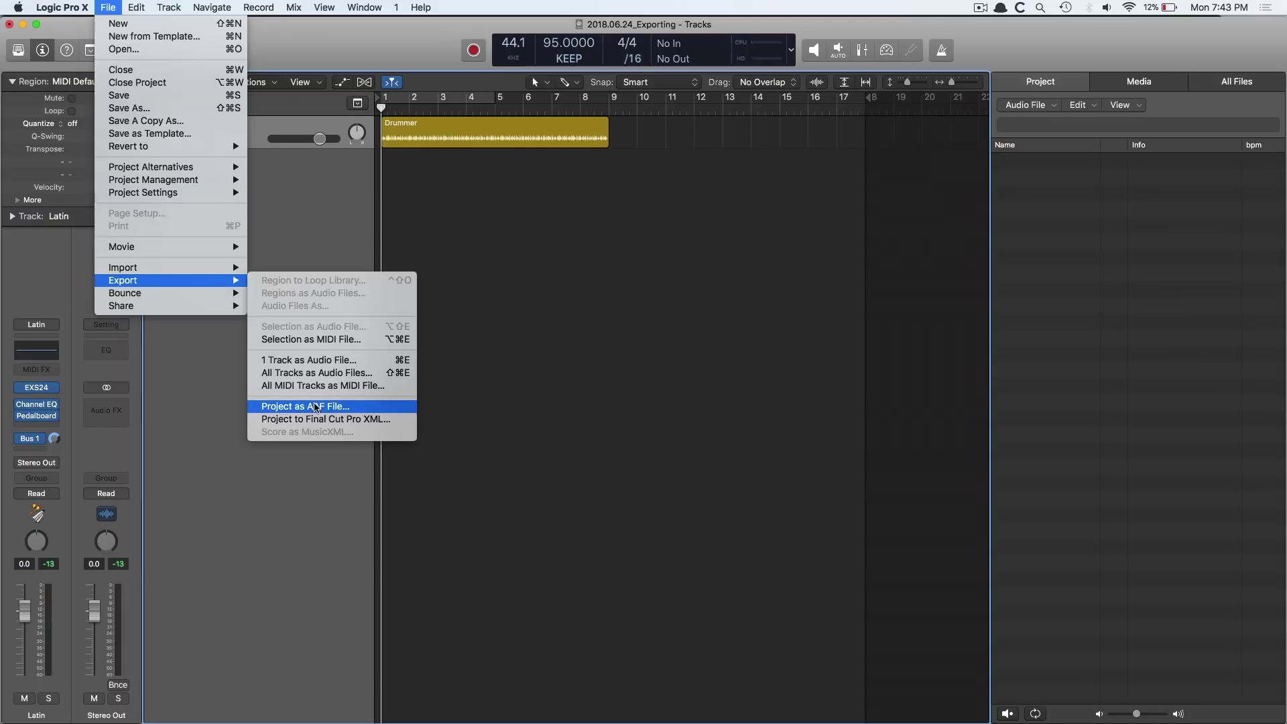
click(319, 222)
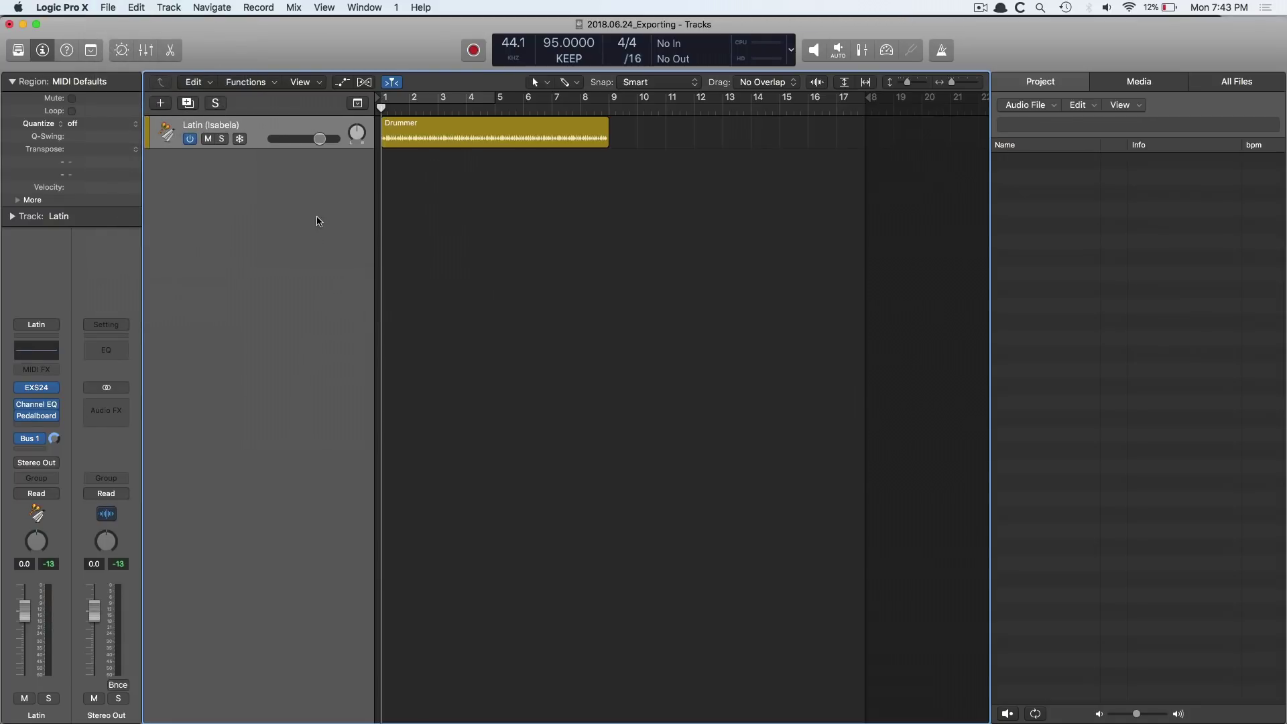
key(super+e)
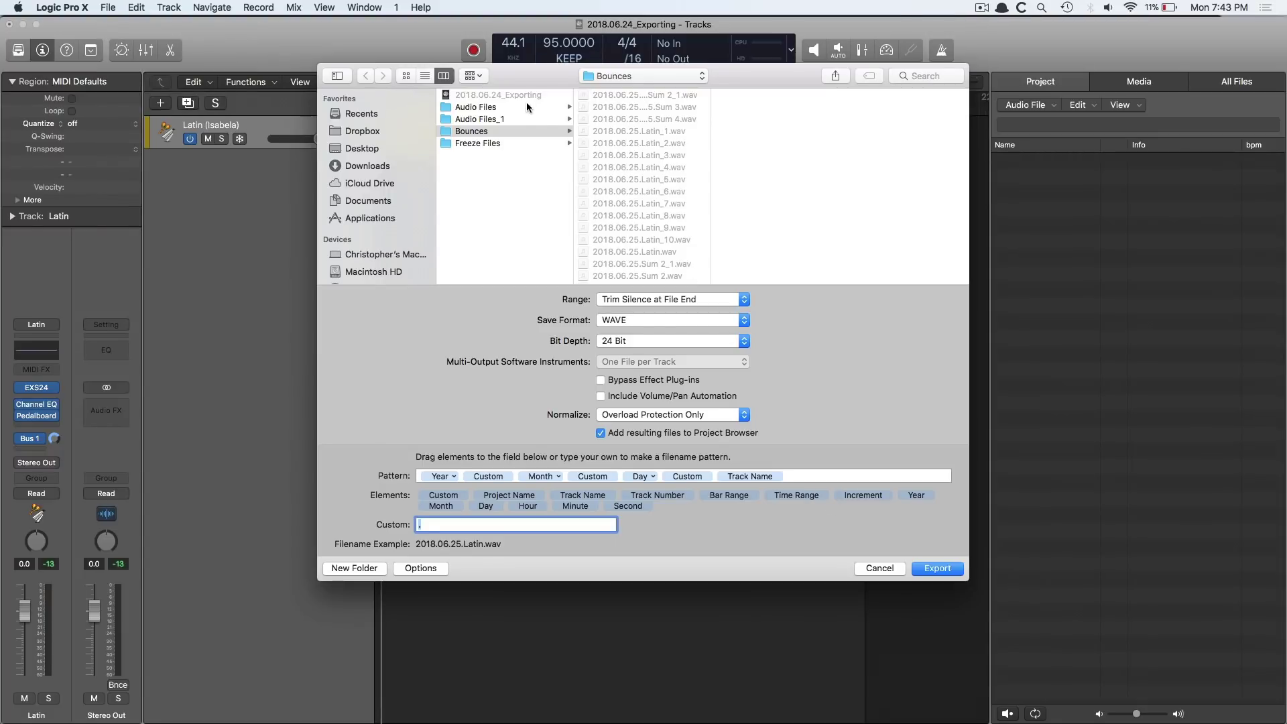
drag(525, 65, 445, 144)
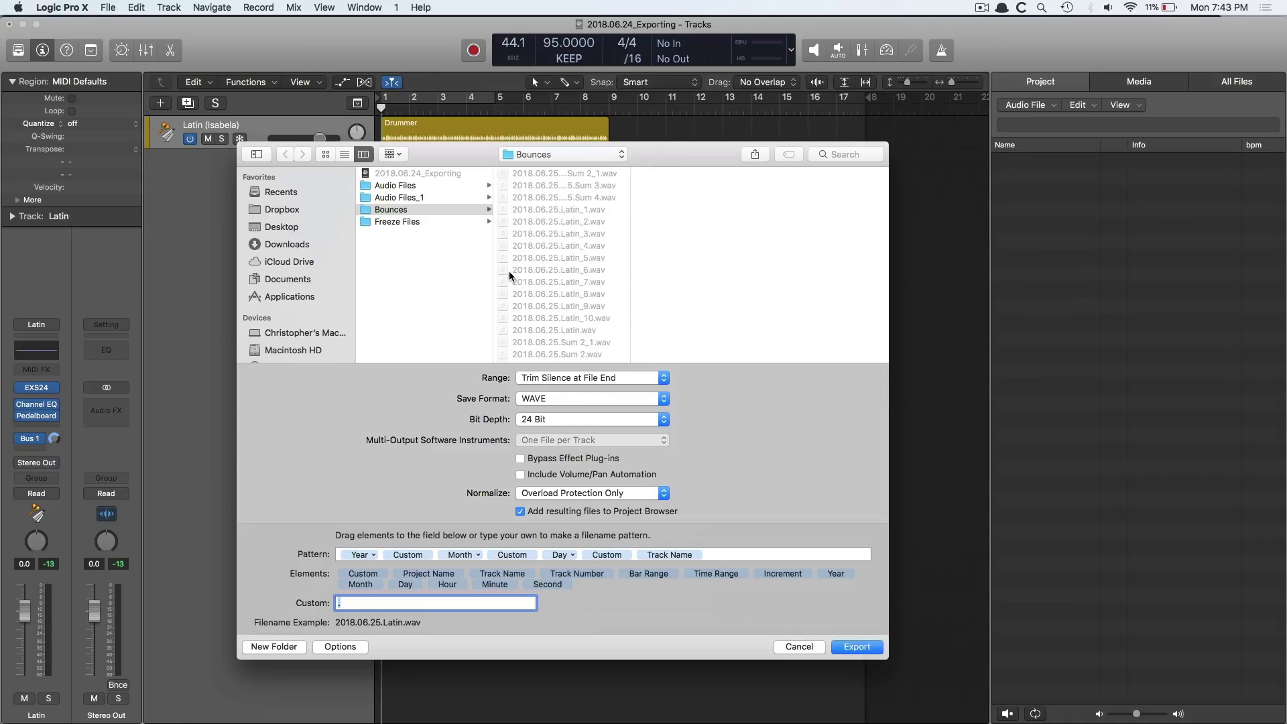
drag(456, 150, 453, 190)
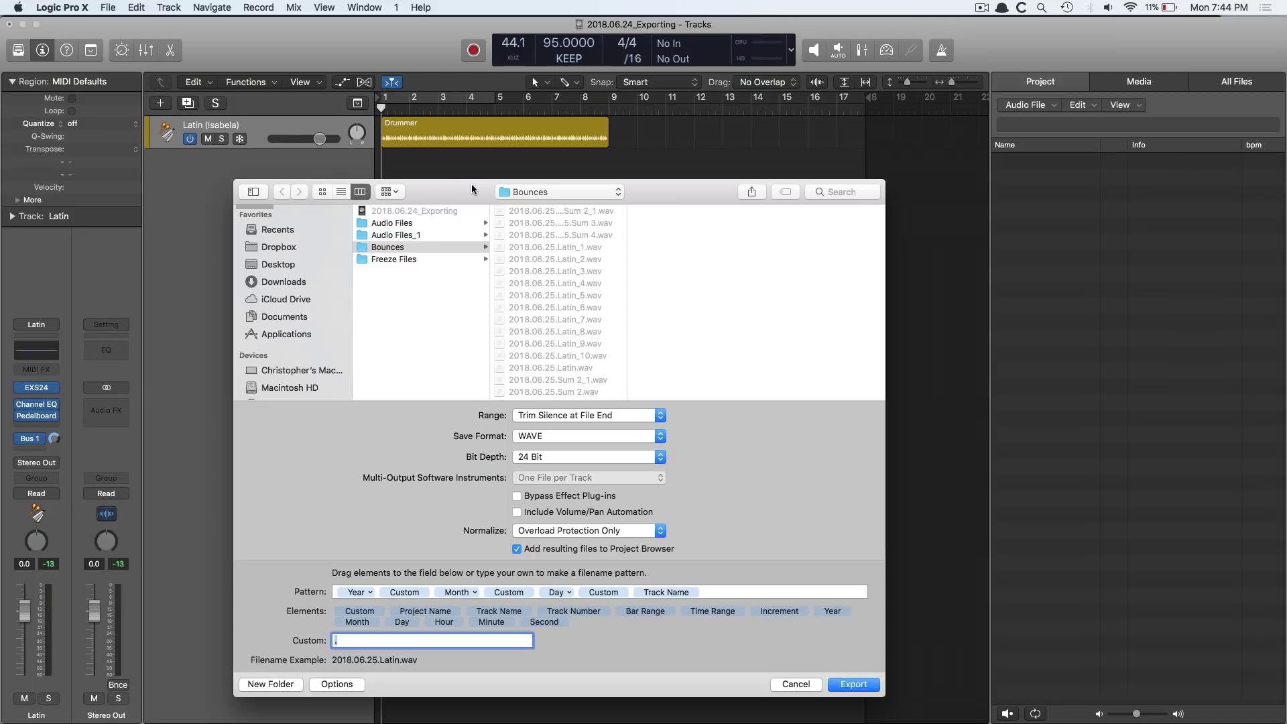
click(603, 417)
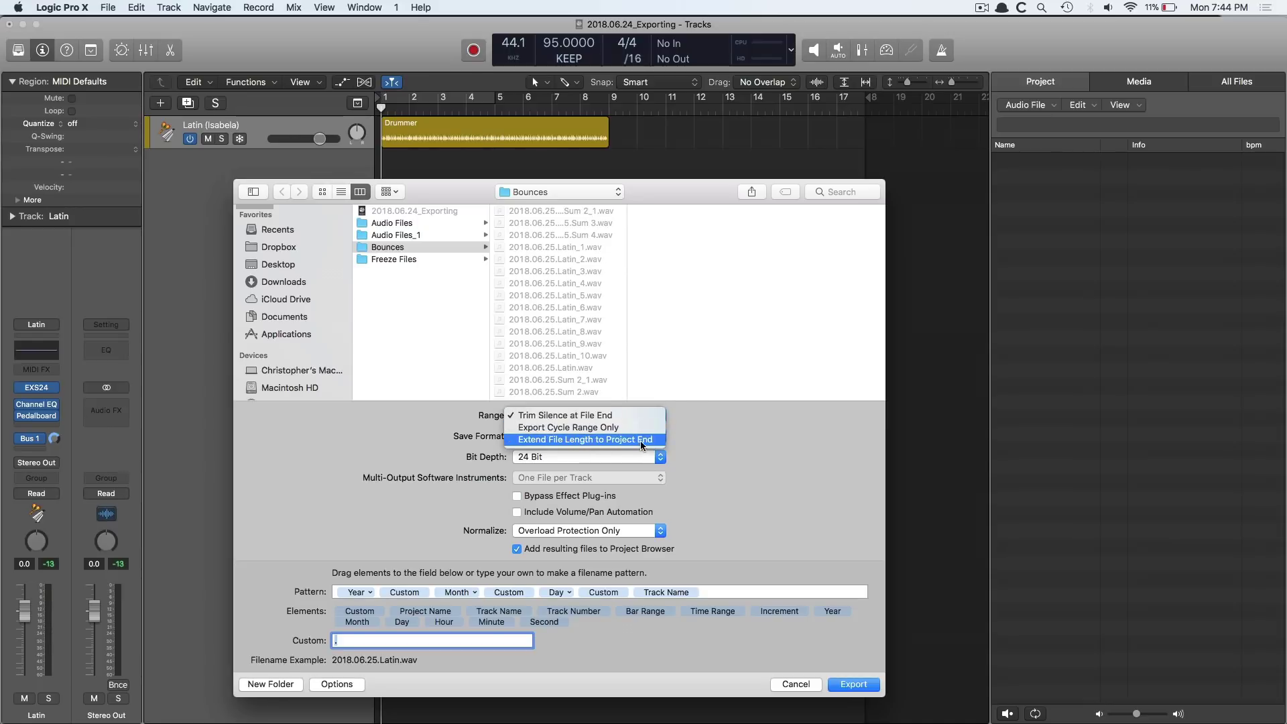
click(641, 441)
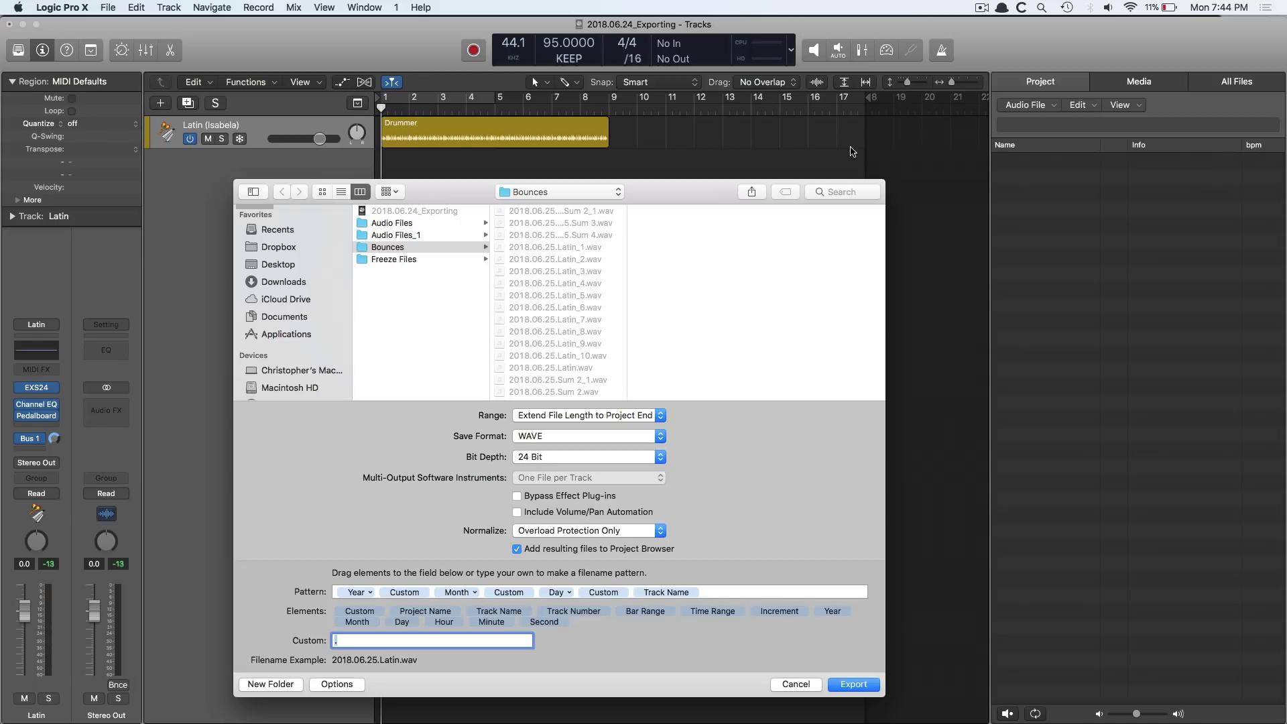
click(634, 413)
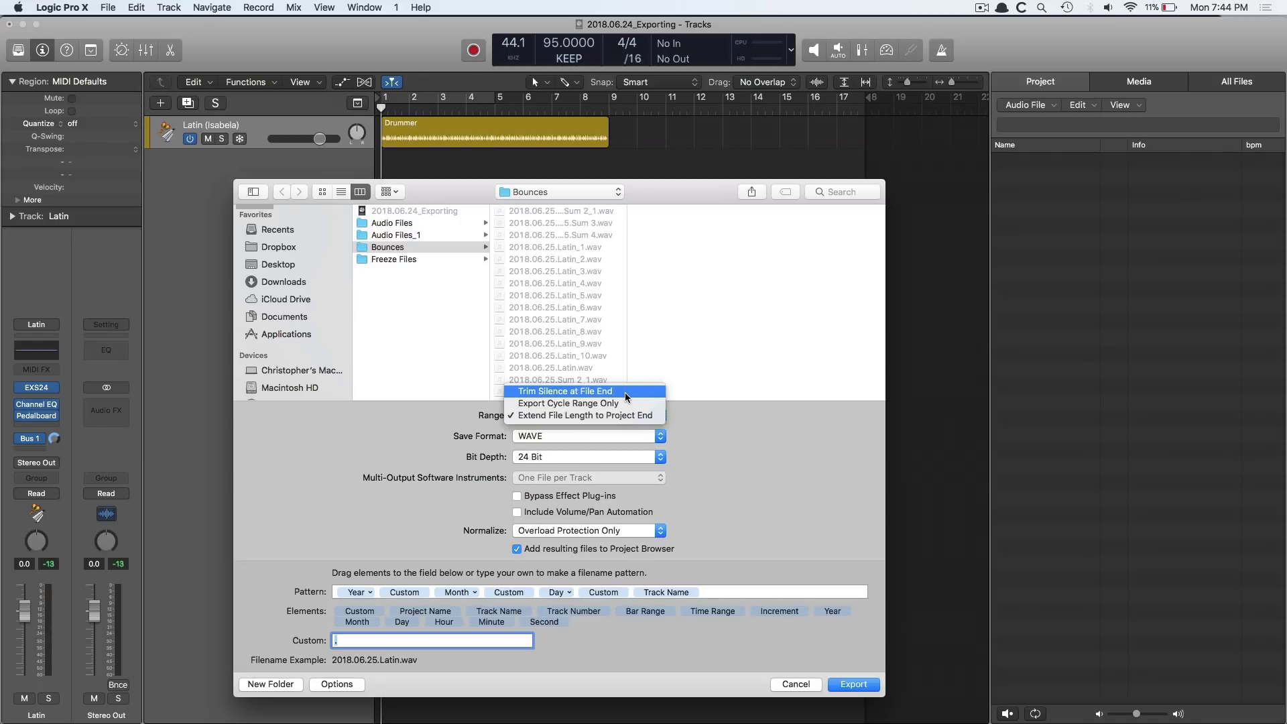
click(625, 392)
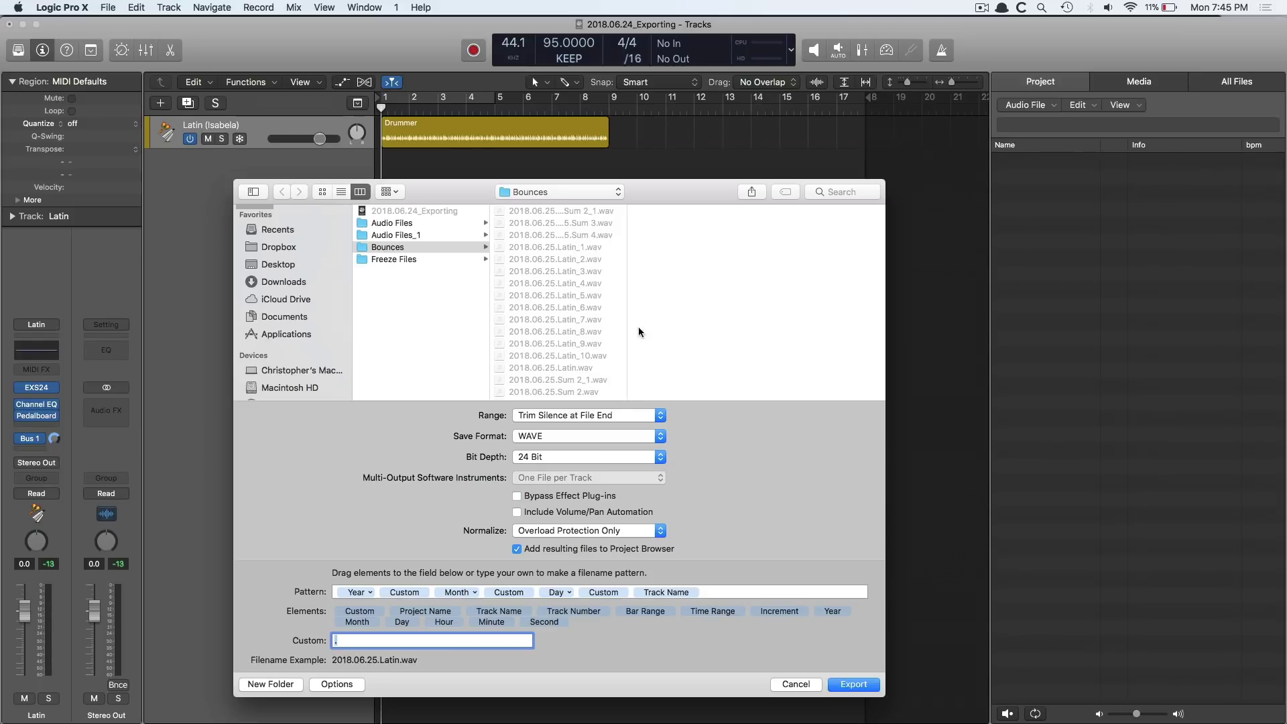
Step: Export the Latin track as 2018.06.25.Latin_11.wav and place it on a new track at bar 1
click(846, 688)
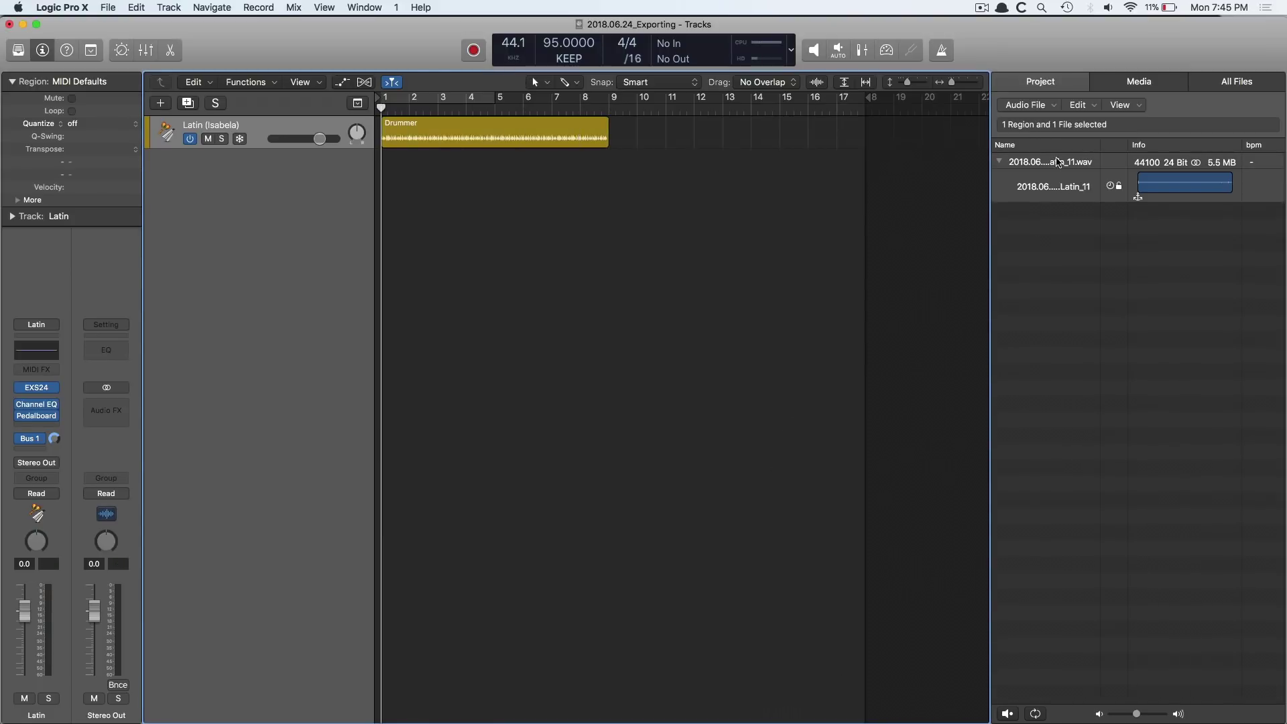
click(1057, 161)
drag(1058, 161, 386, 222)
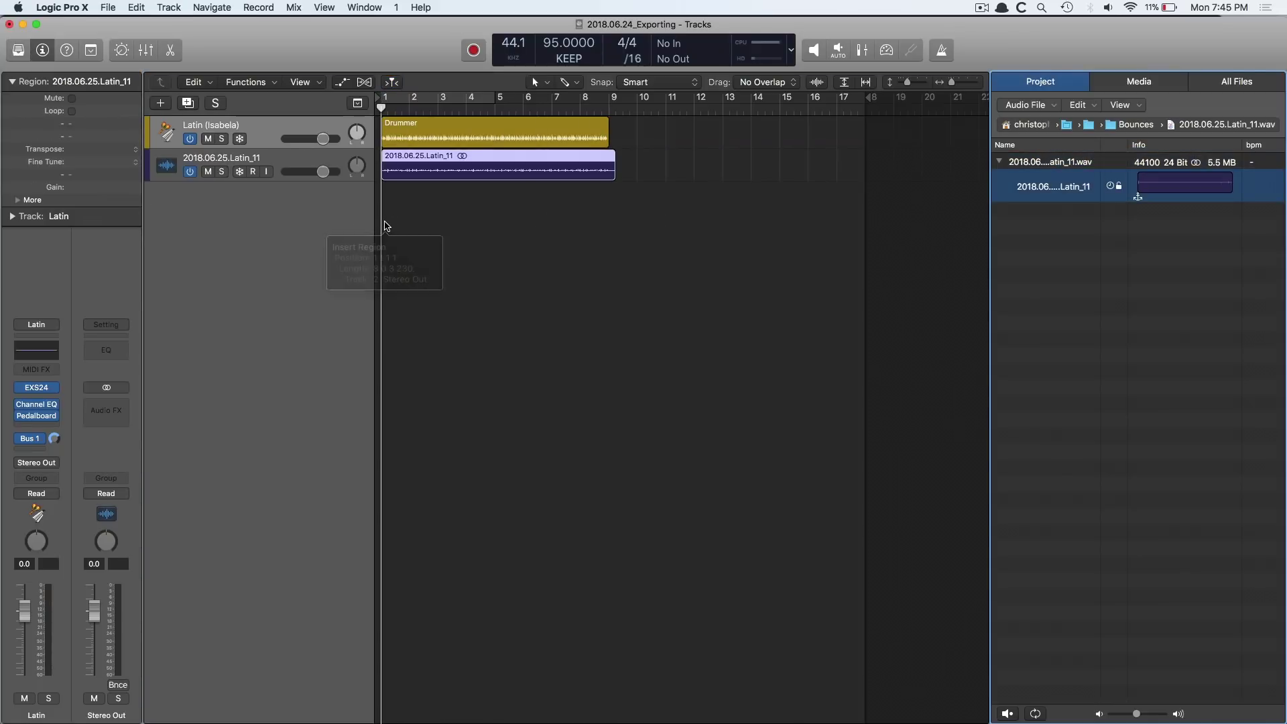
Step: Solo and play the original Latin and exported Latin_11 tracks in turn to compare, then unsolo
drag(394, 143, 447, 259)
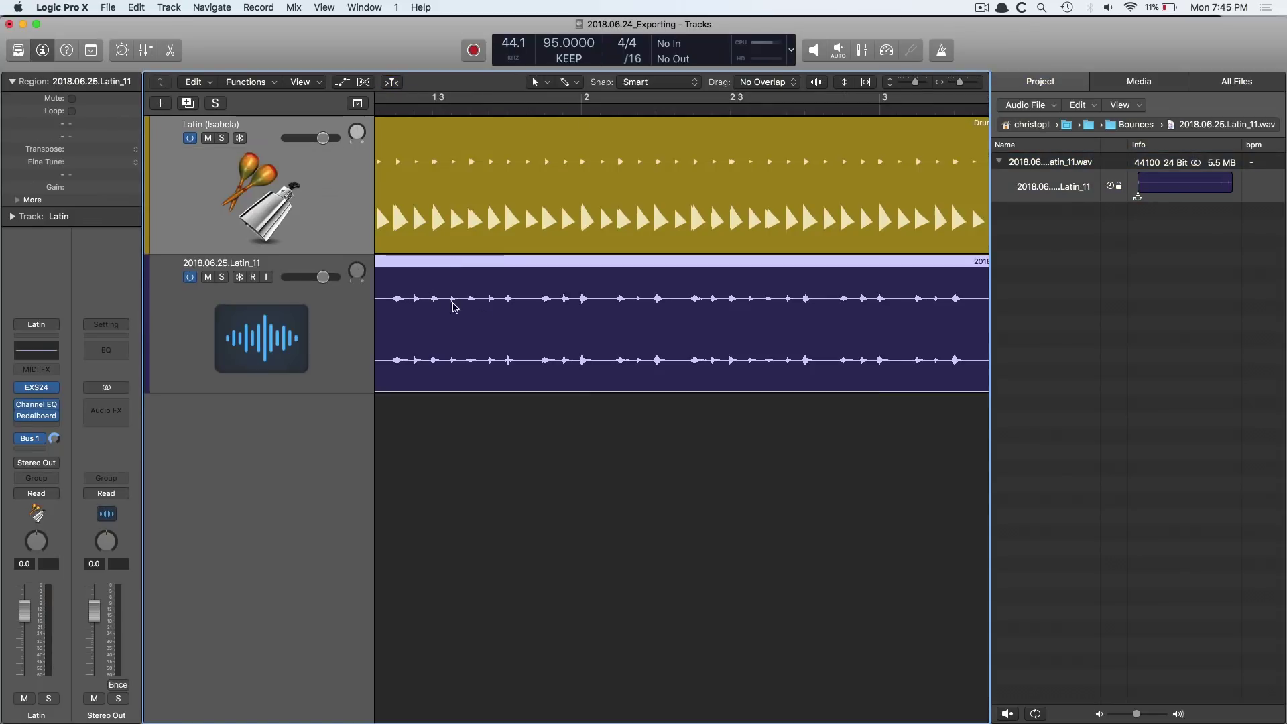
key(super+Left)
key(super+Left)
key(super+Left)
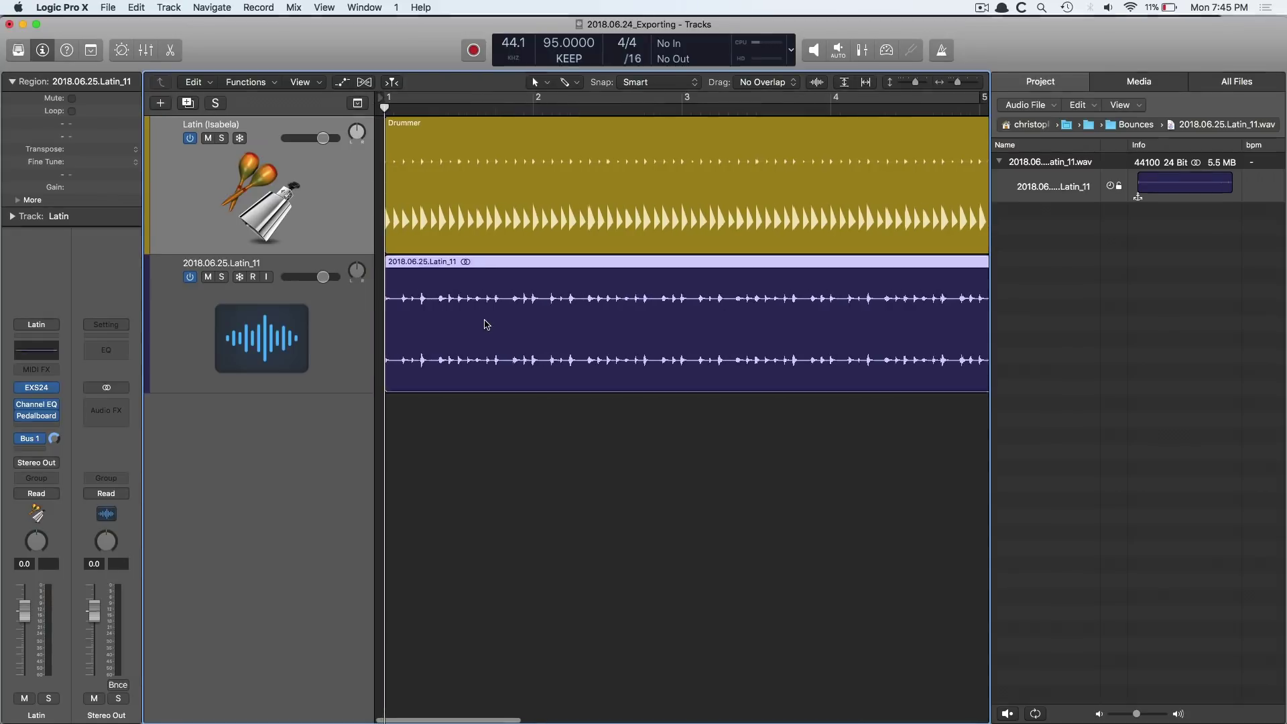
click(222, 138)
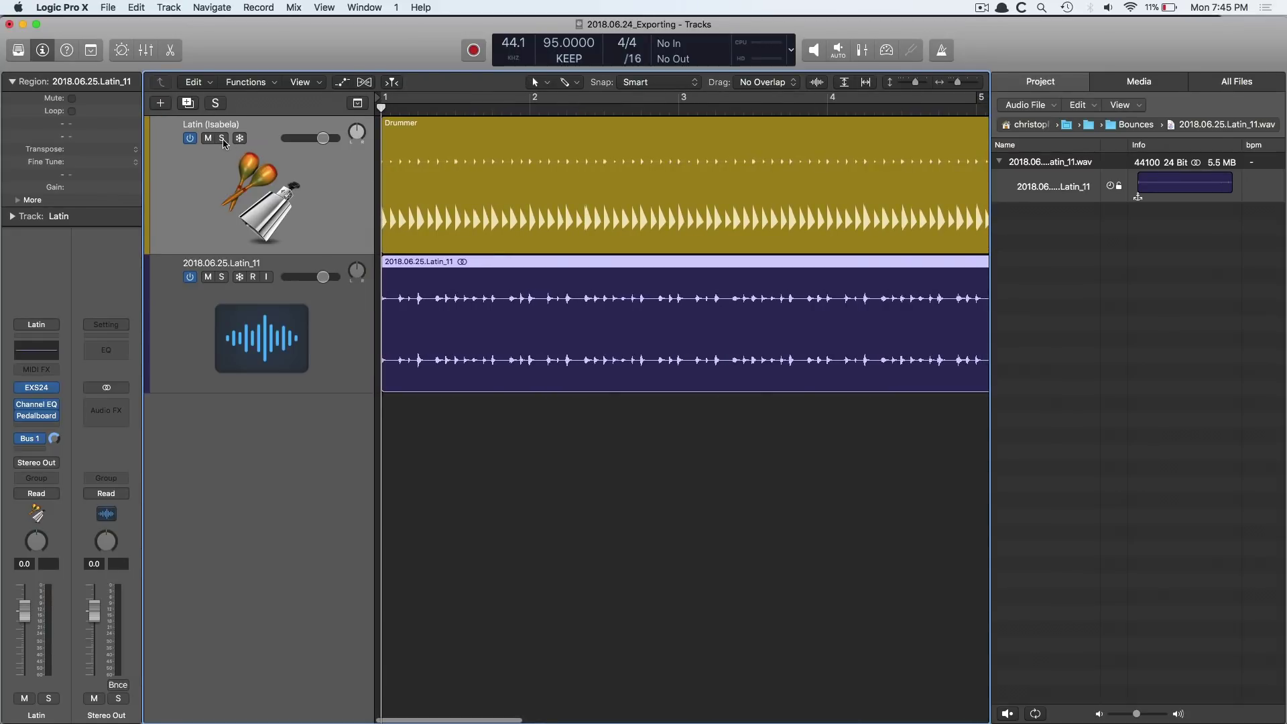
key(space)
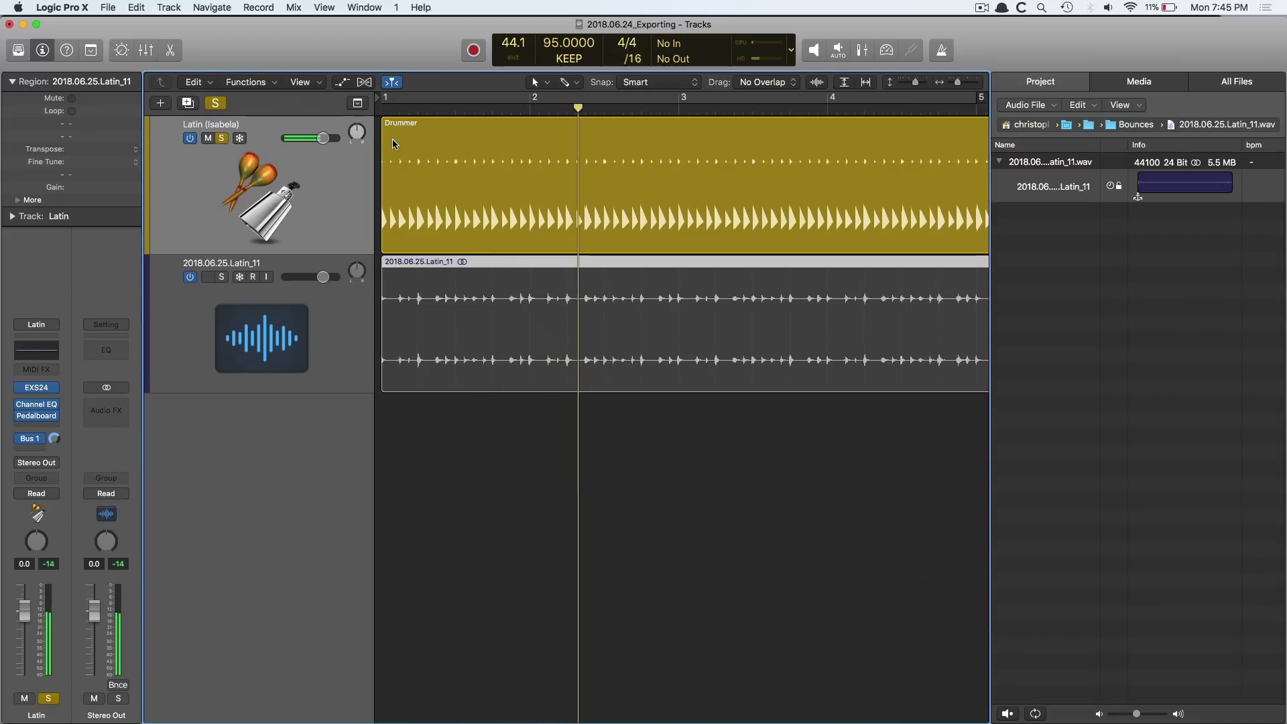
alt+click(222, 277)
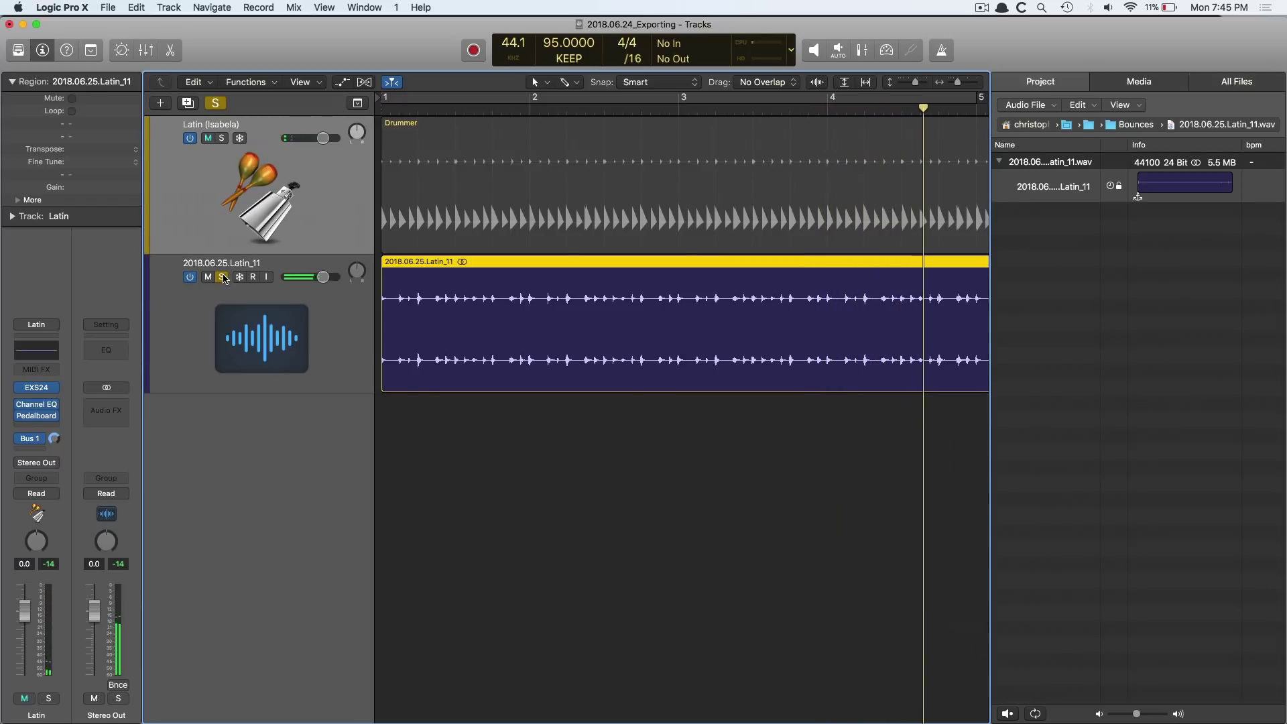
key(super+Left)
key(super+Left)
key(super+Left)
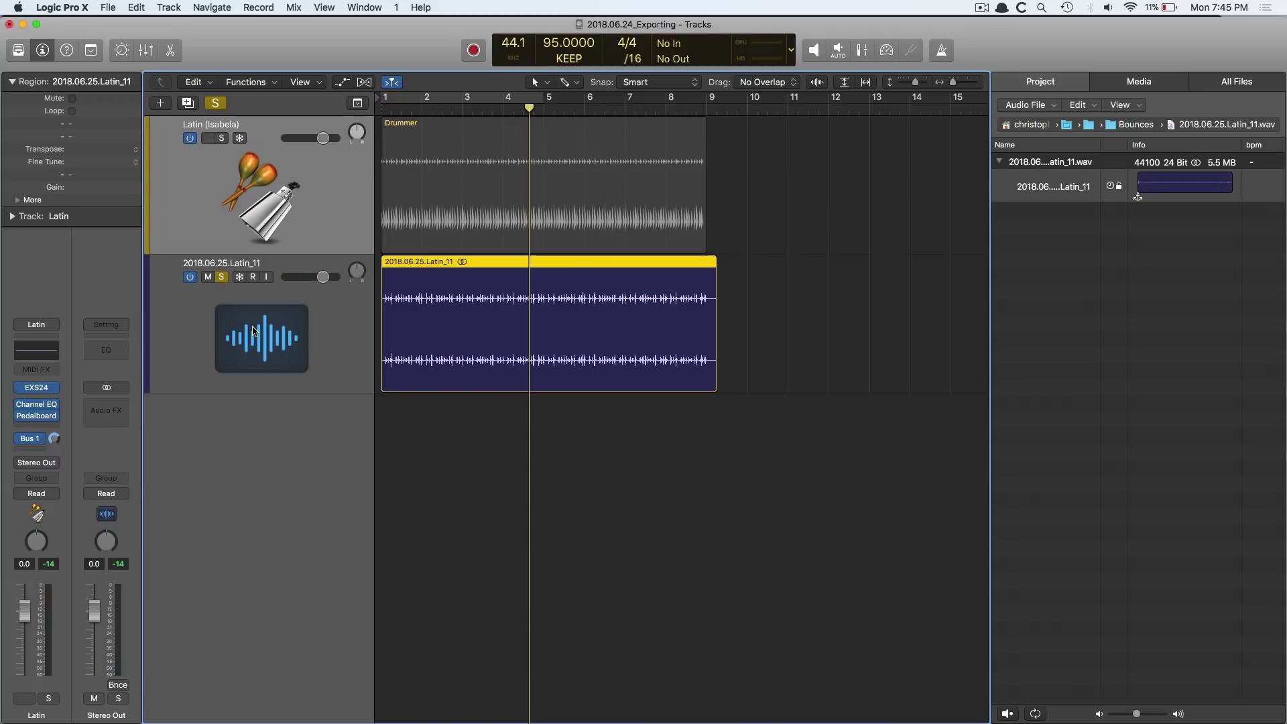
click(221, 277)
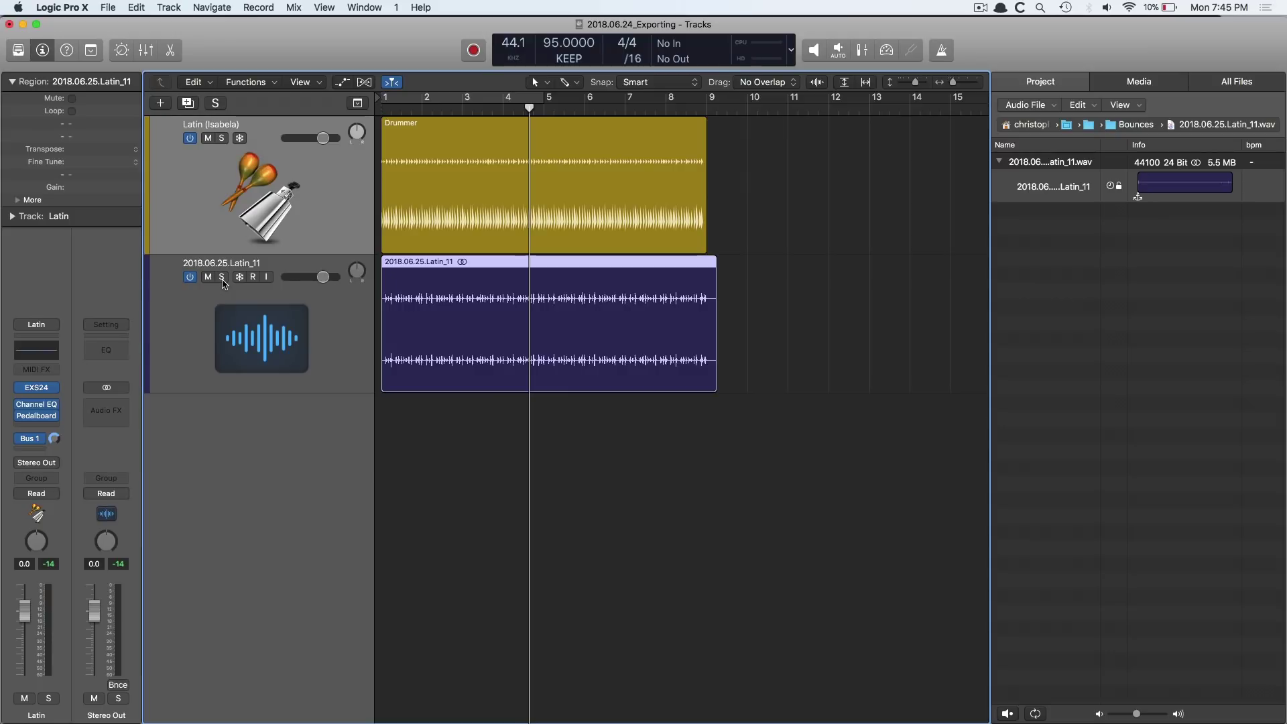
Step: Create an arrangement track for the Small Plate/1.3s Nice Plate aux strip from the Mixer
key(x)
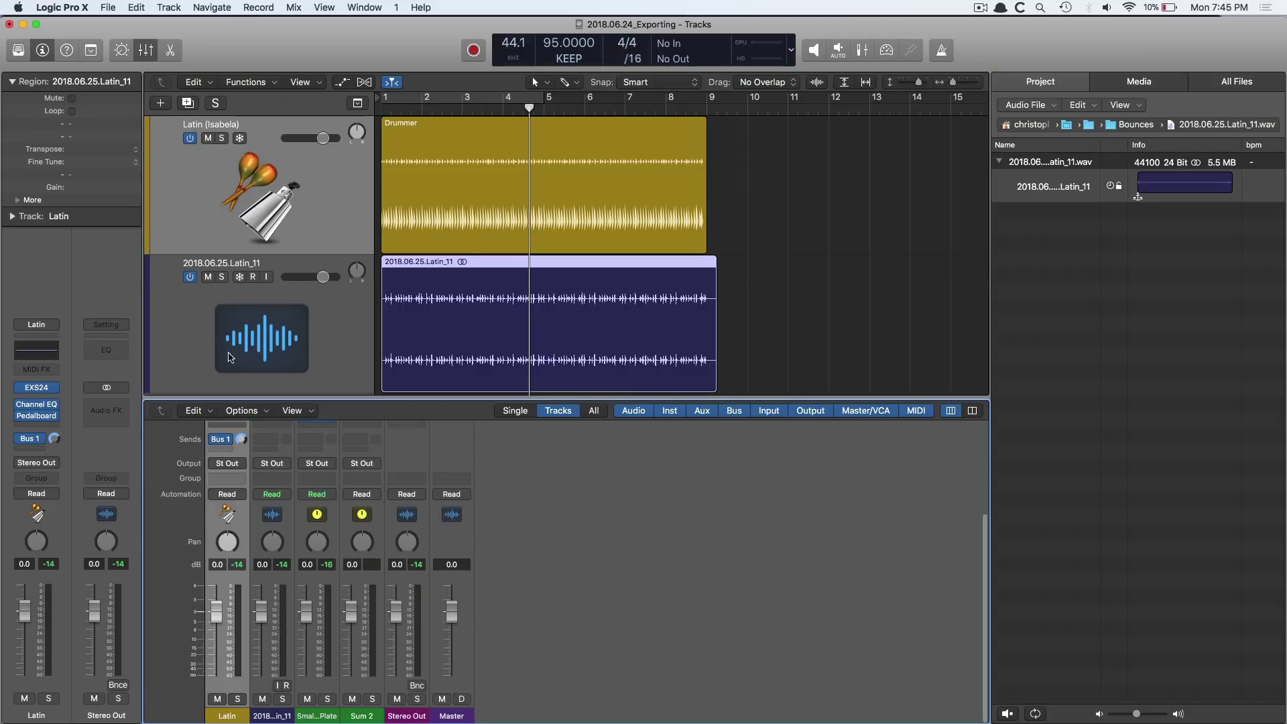
click(327, 682)
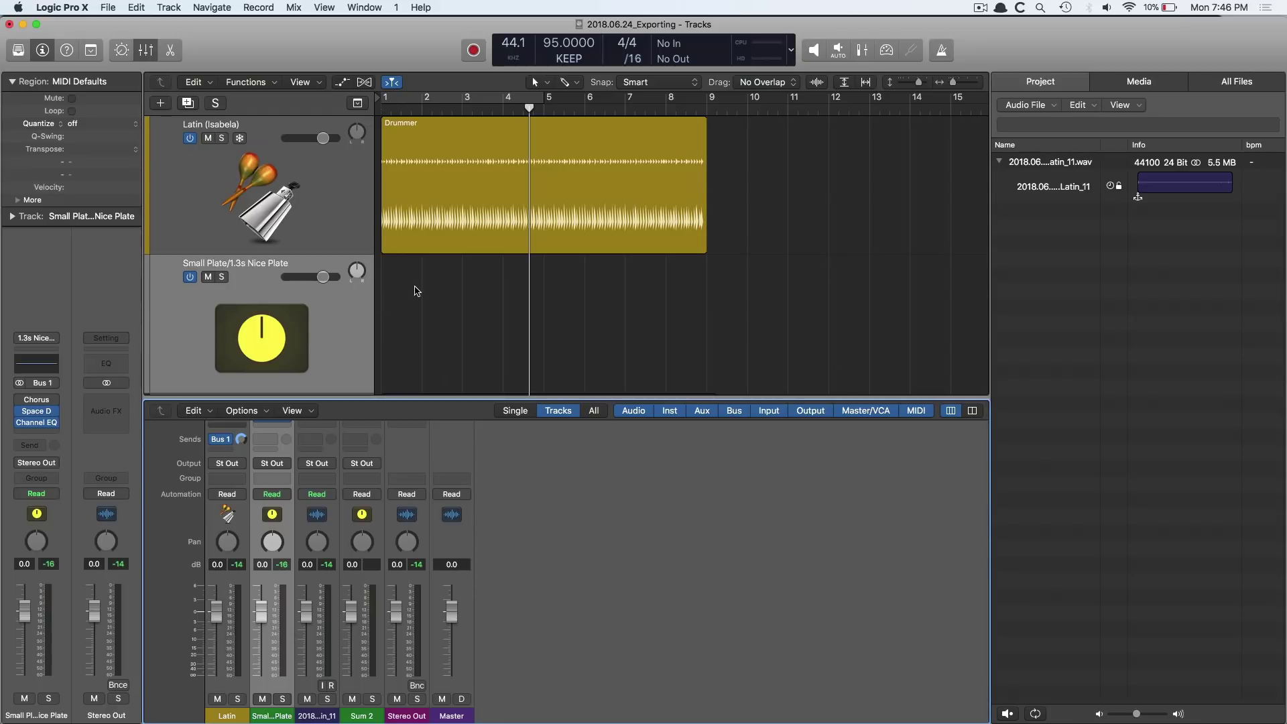
key(x)
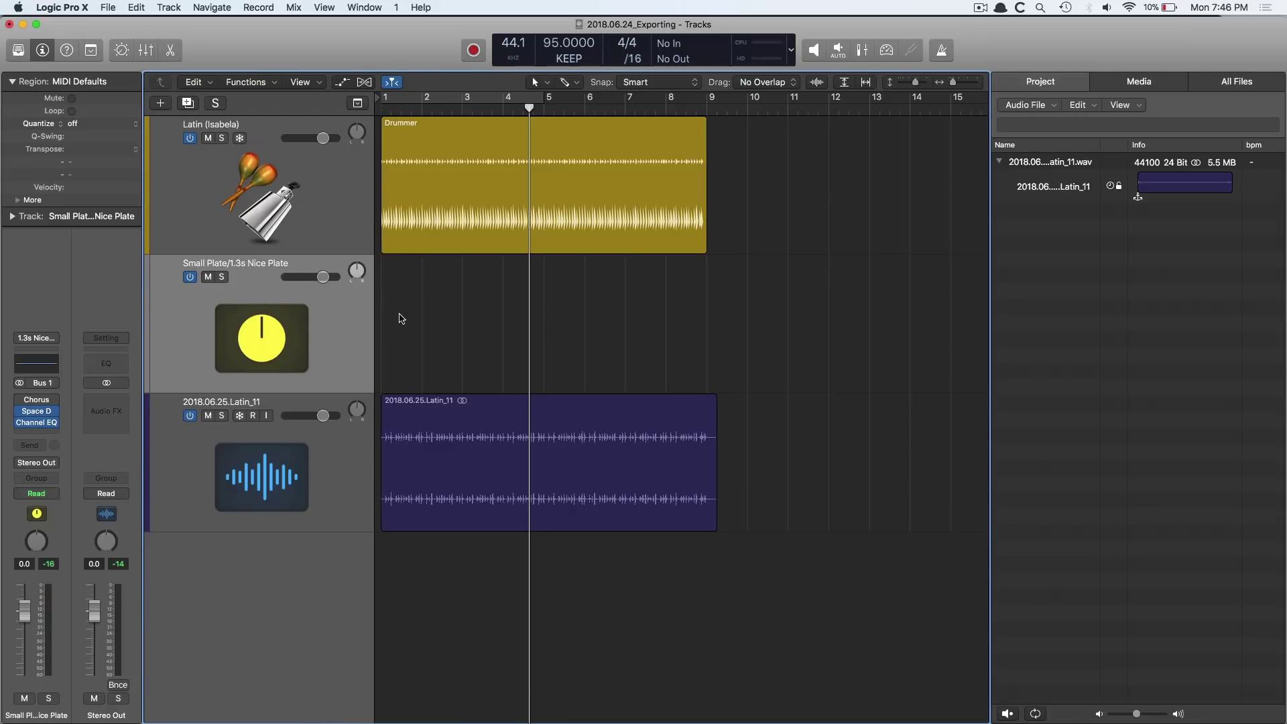
Step: Solo and play the Small Plate track from bar 1 to hear the reverb, then unsolo it
key(Return)
click(222, 277)
key(space)
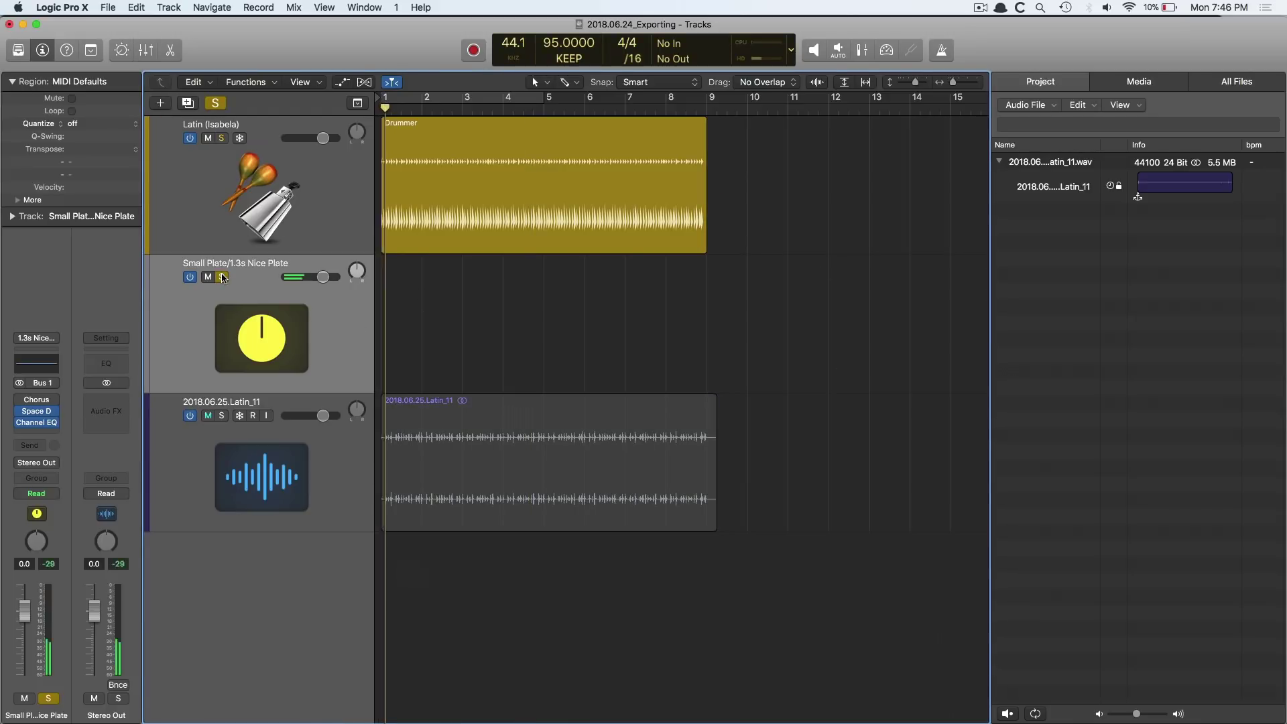
click(222, 277)
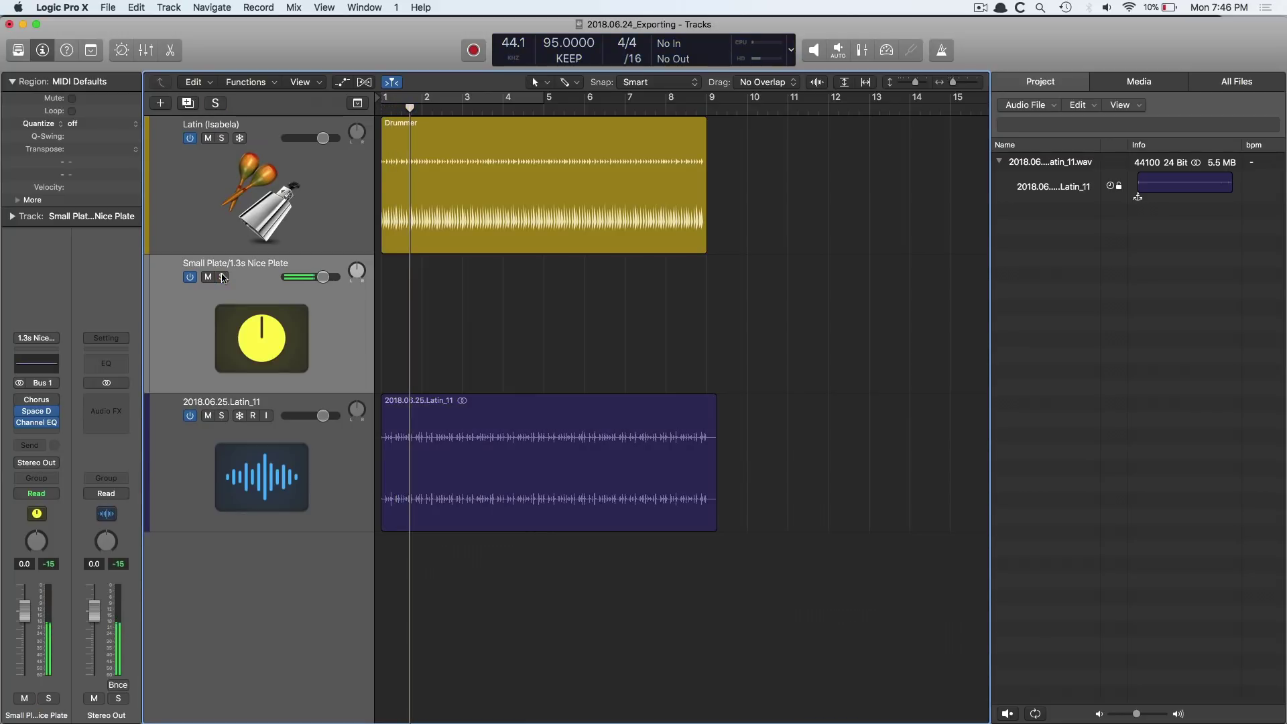
key(Return)
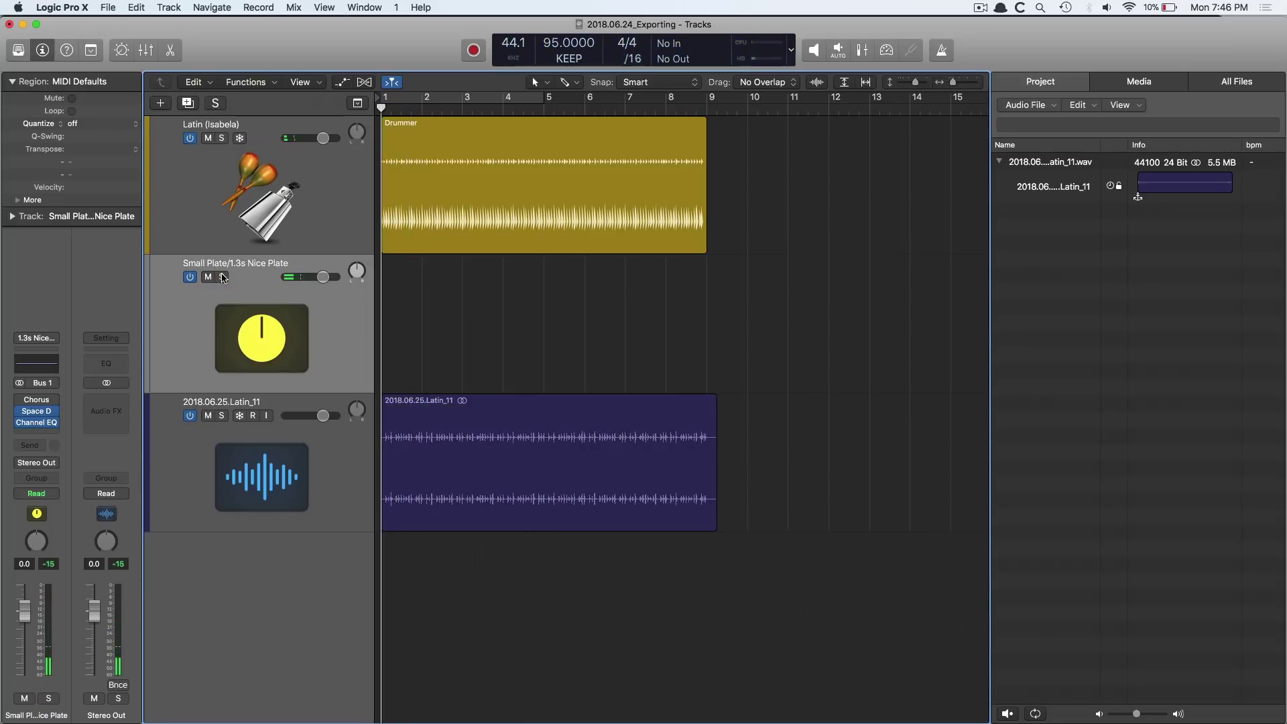
Step: Export the Small Plate track as an audio file with Cmd-E
key(super+e)
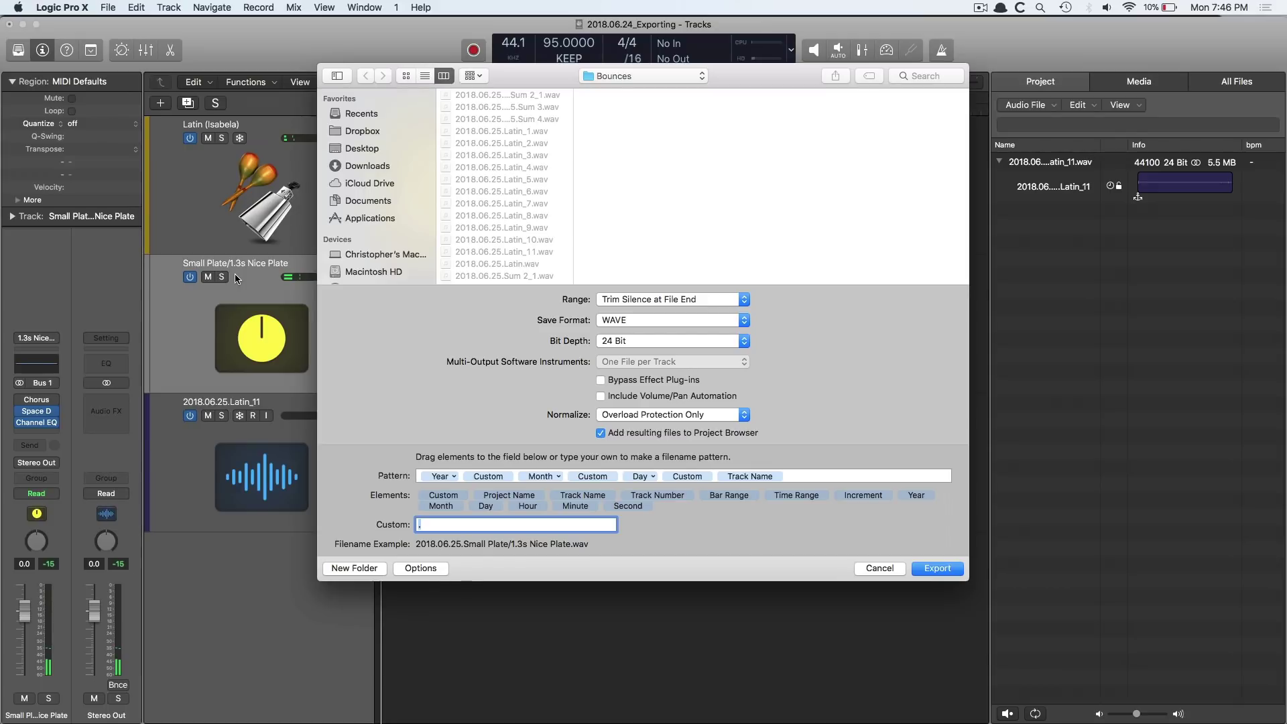
key(Return)
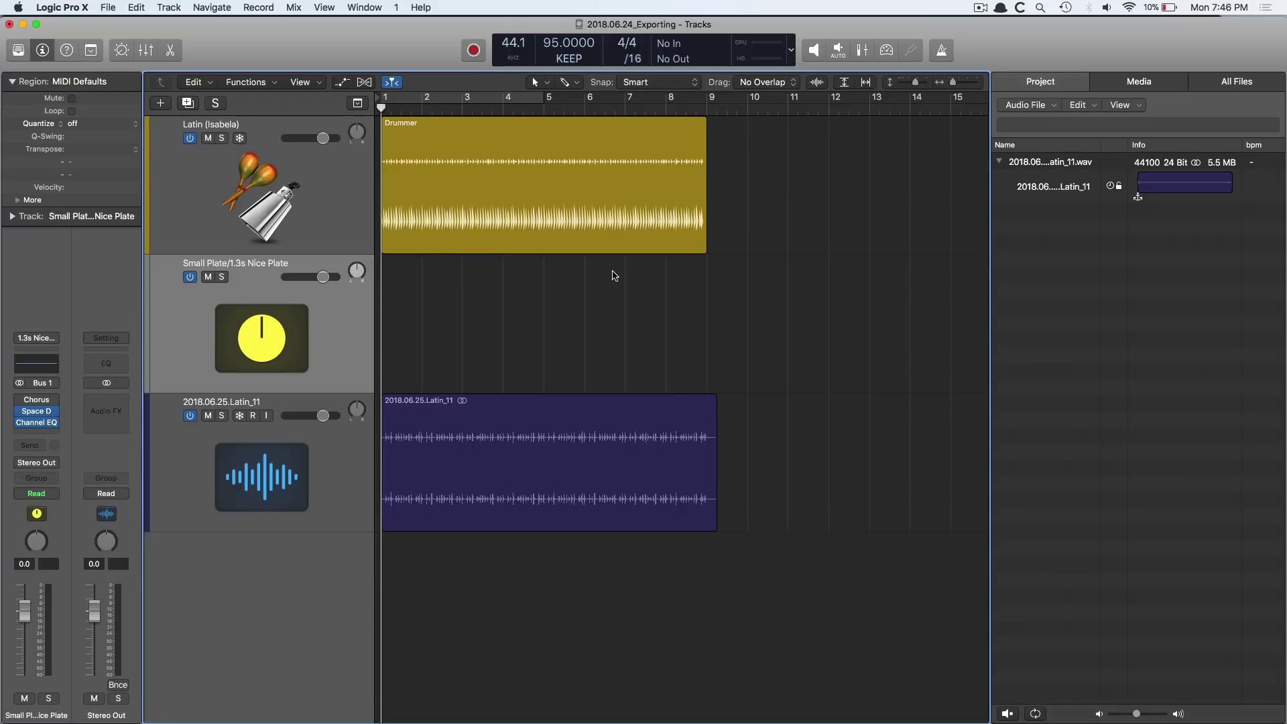
Step: Draw an empty region on the Small Plate track from bar 1 to about bar 9
key(t)
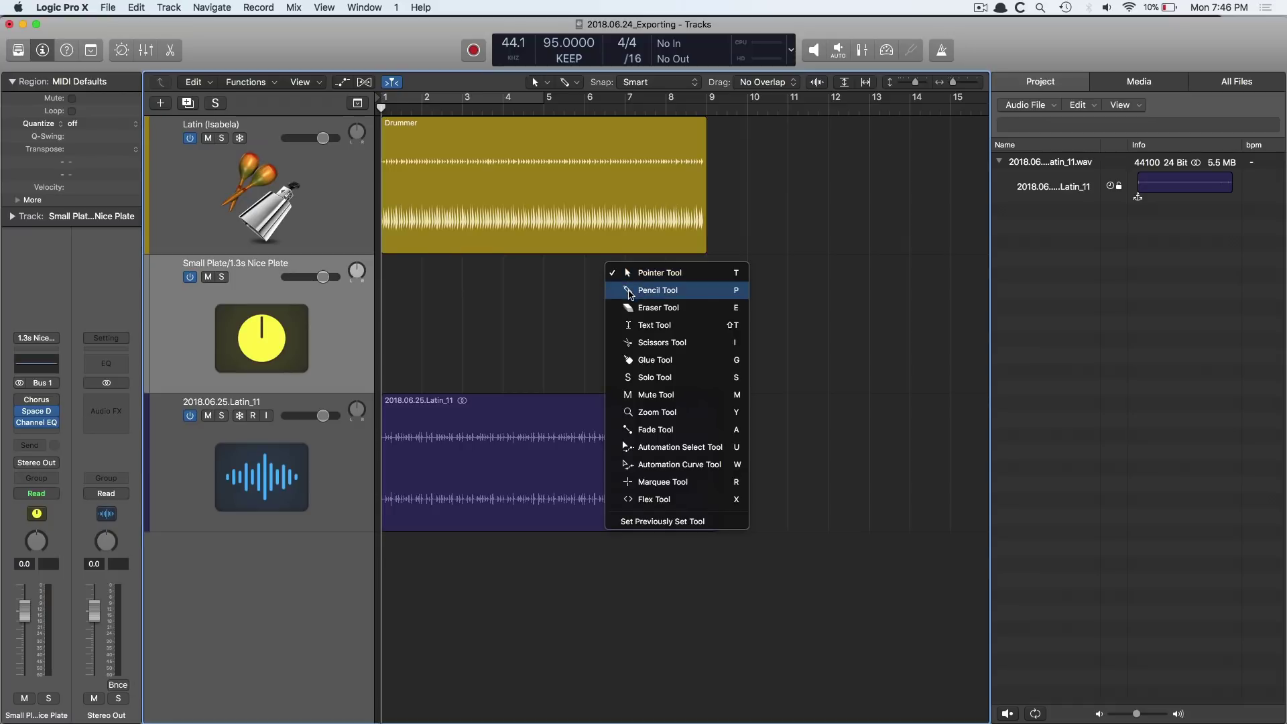
key(Escape)
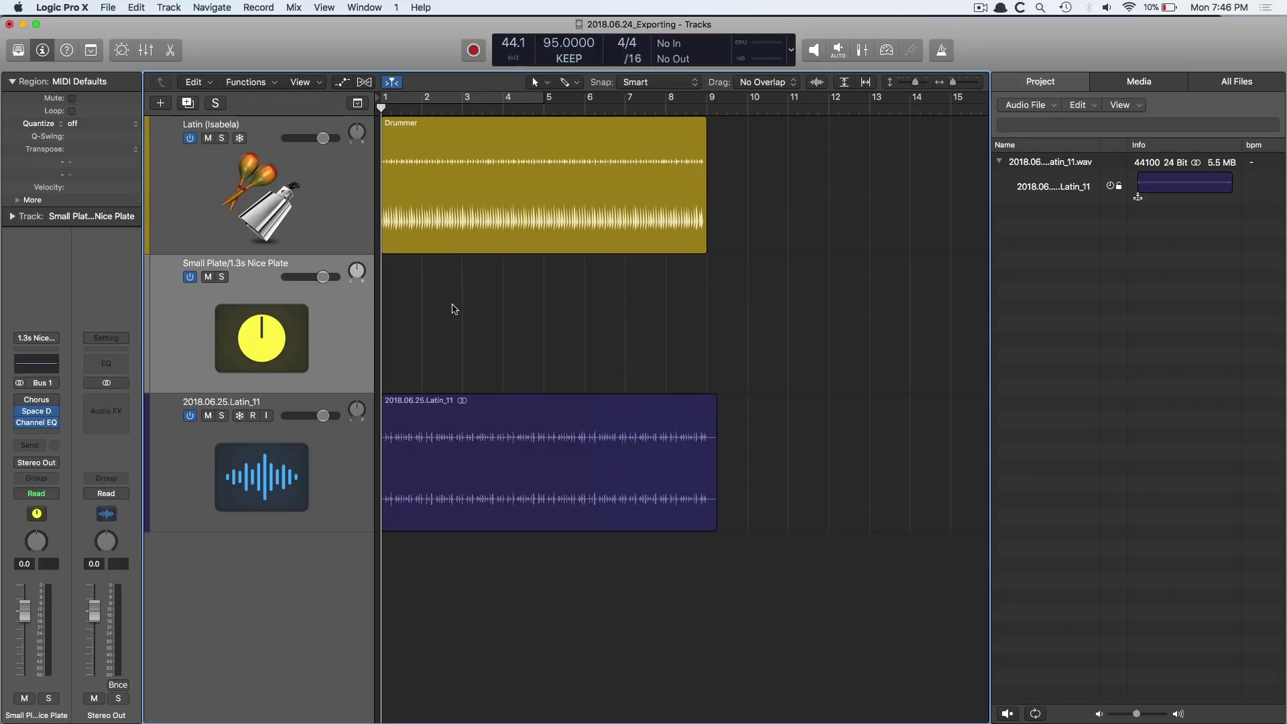
click(394, 365)
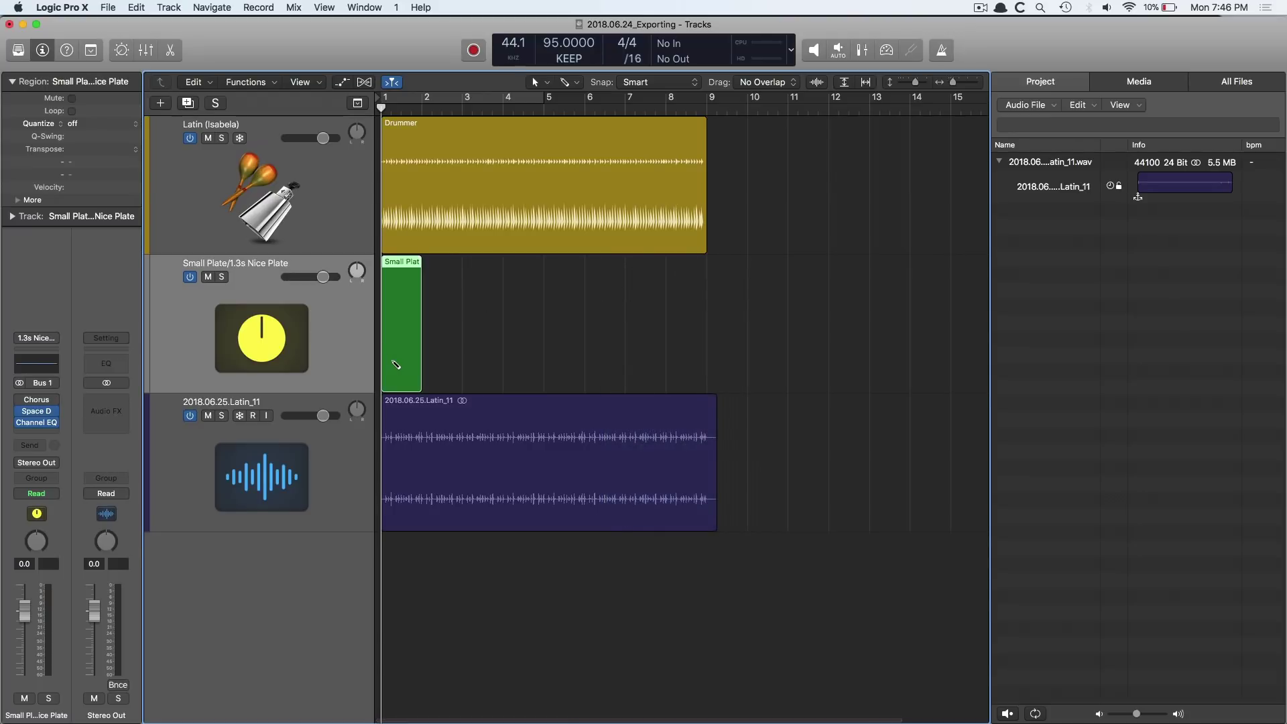
drag(420, 372, 737, 375)
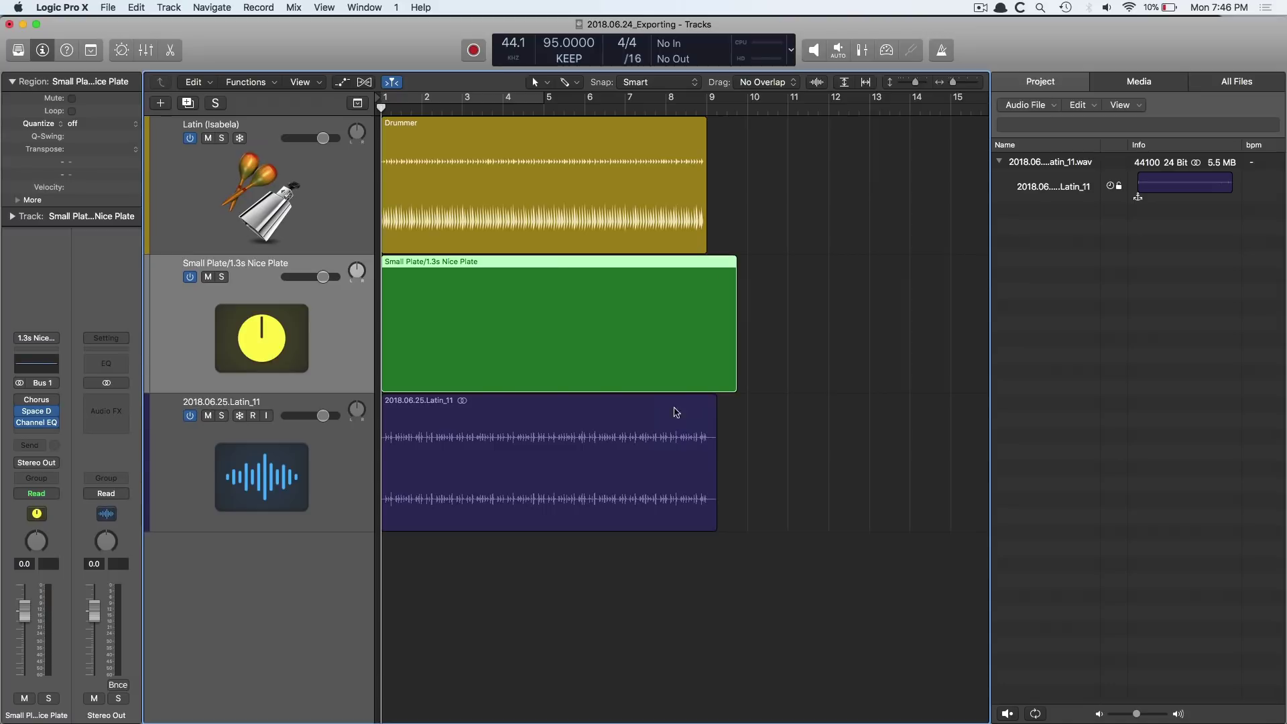
Step: Export the selected Small Plate region with Selection as Audio File as a 24-bit WAV
click(108, 8)
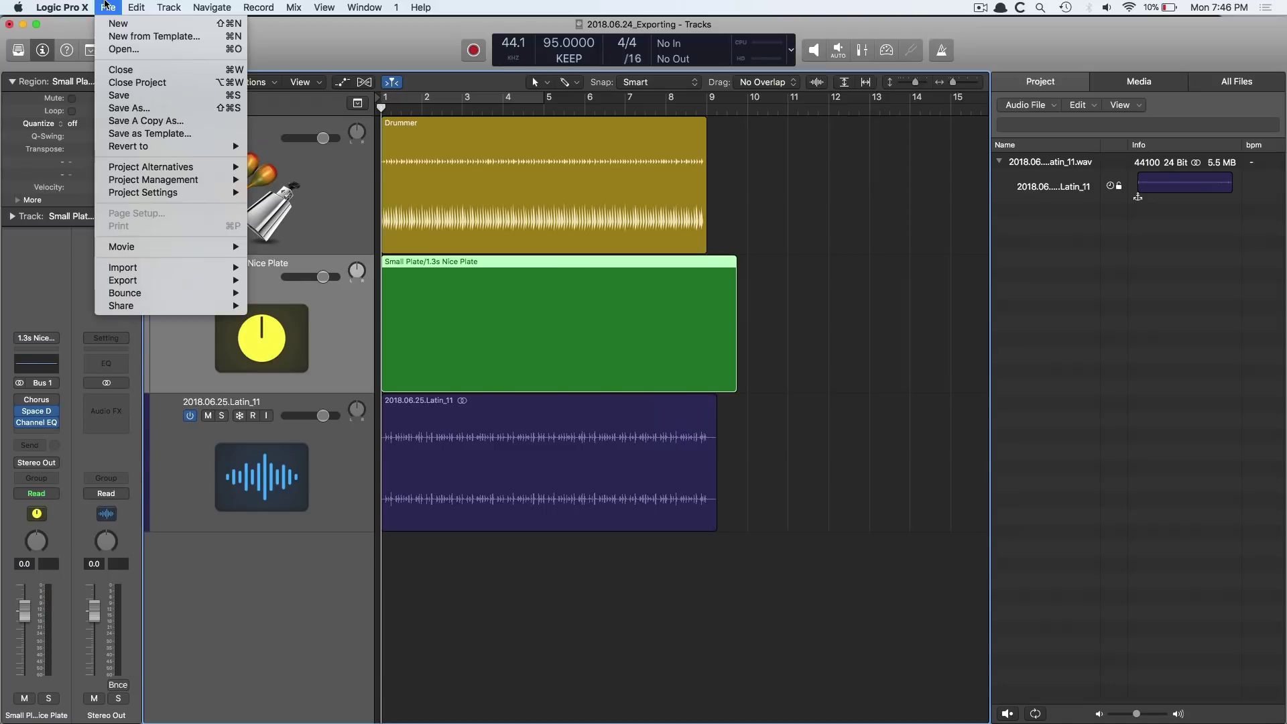
mouse_move(149, 280)
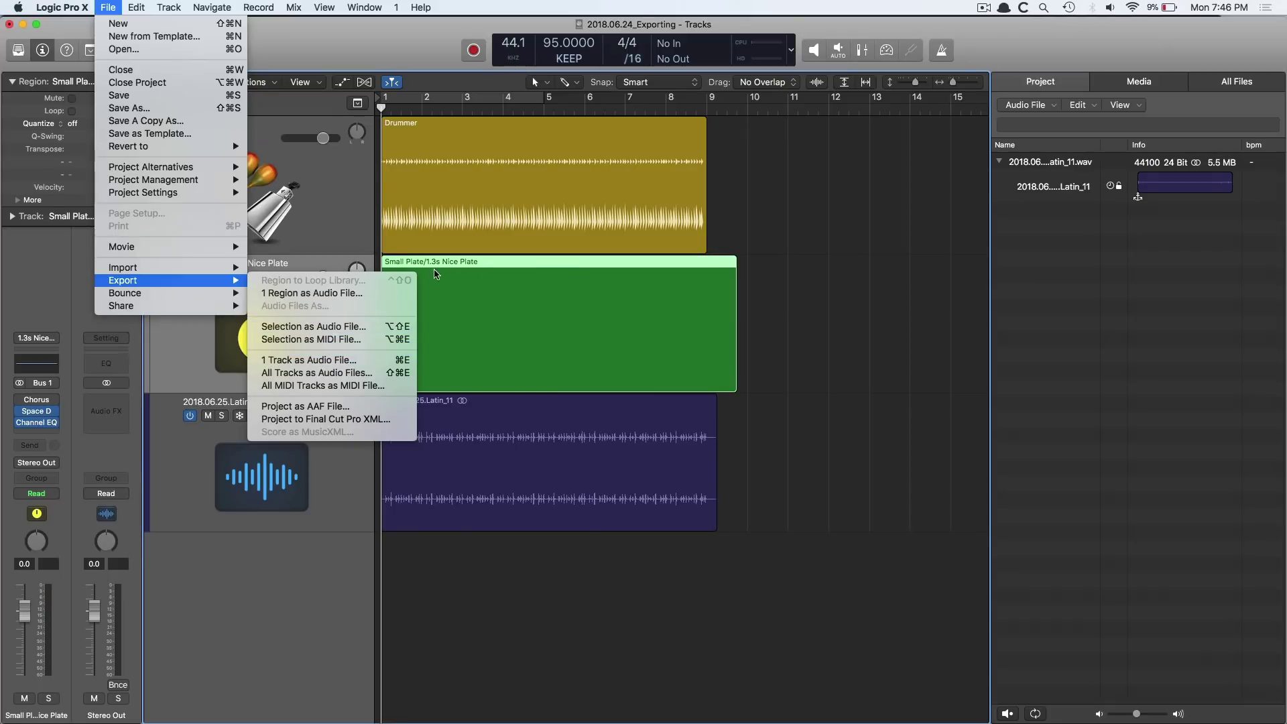
click(362, 327)
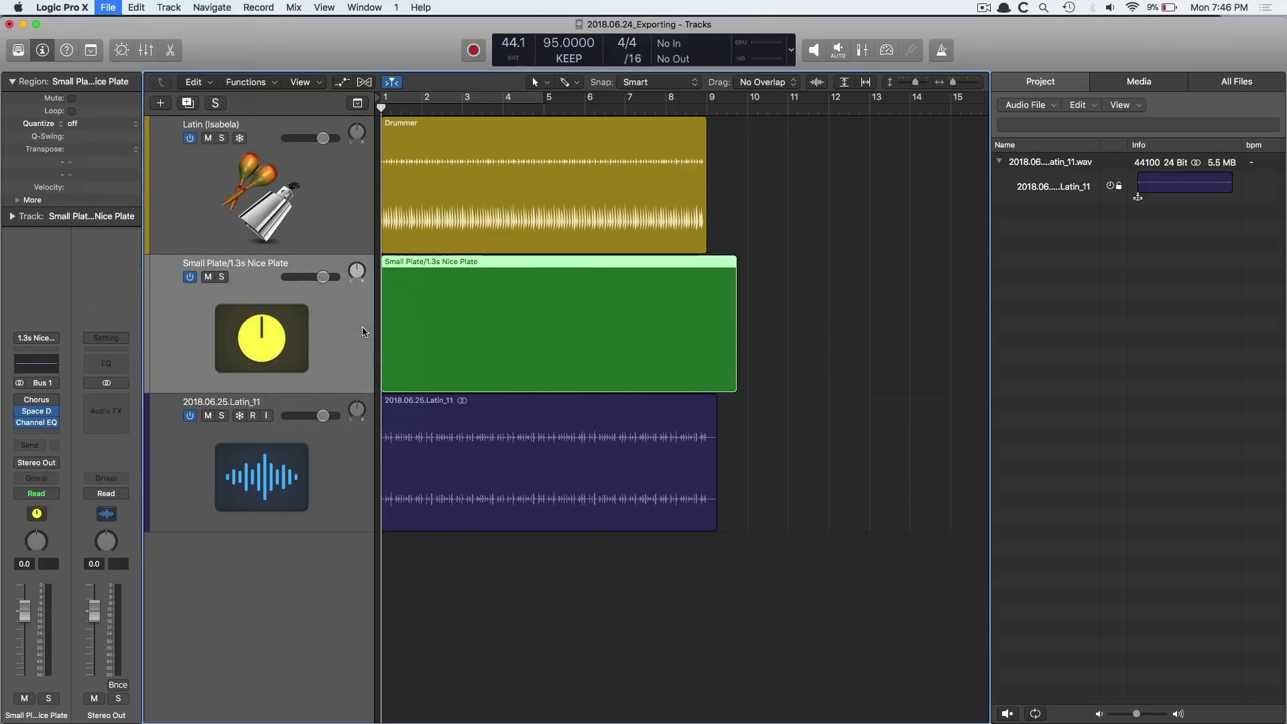
key(Return)
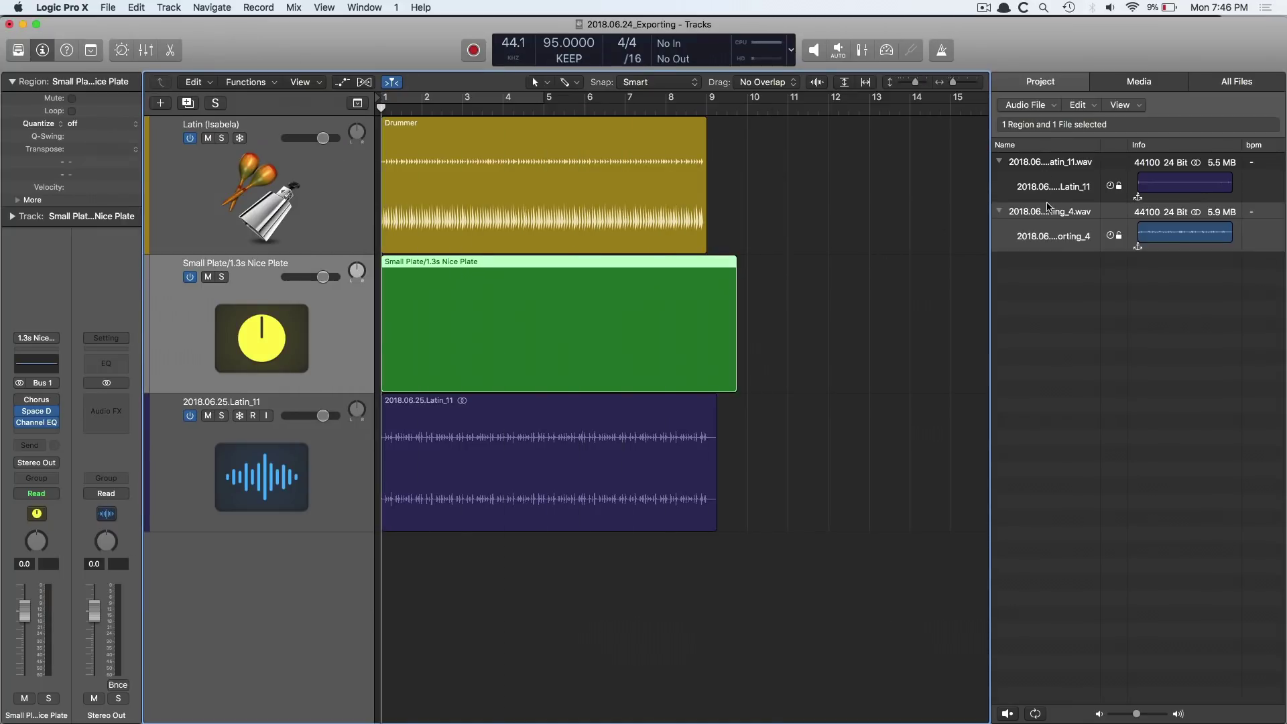
Step: Place the exported Small Plate audio on a new Exporting_4 track at bar 1 and play it soloed
click(1049, 214)
drag(1049, 215, 394, 572)
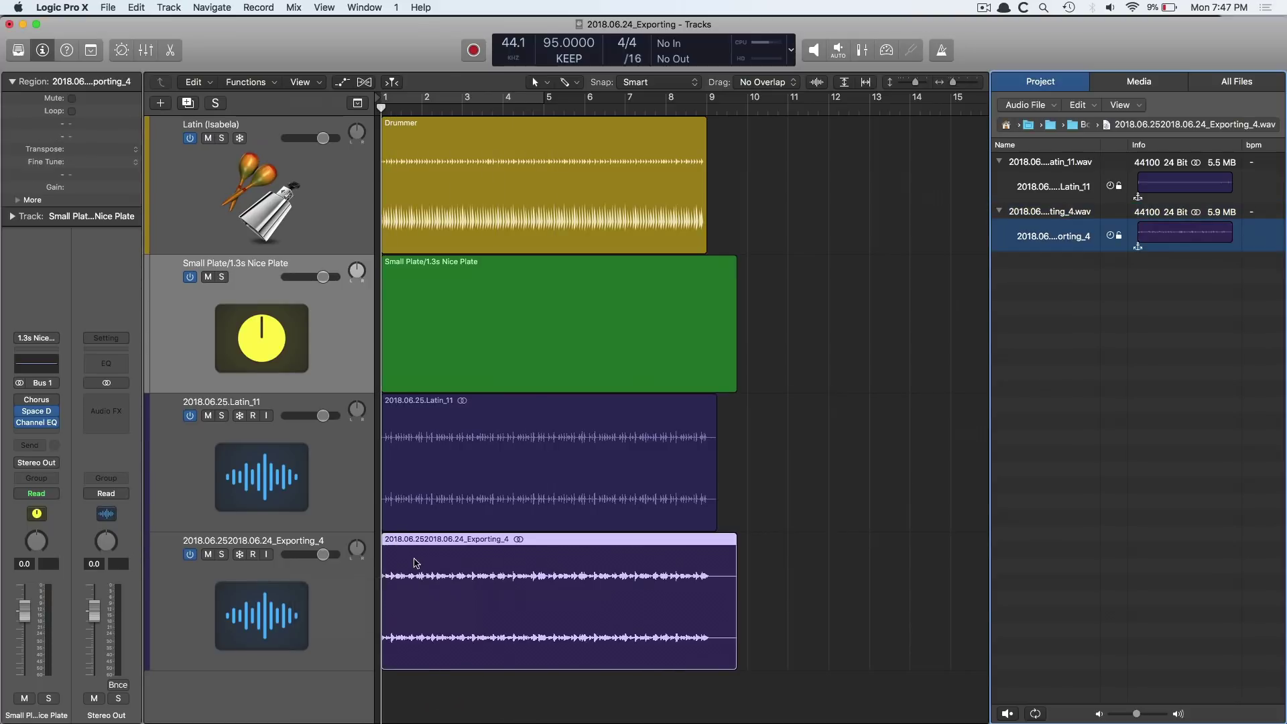
click(225, 558)
key(space)
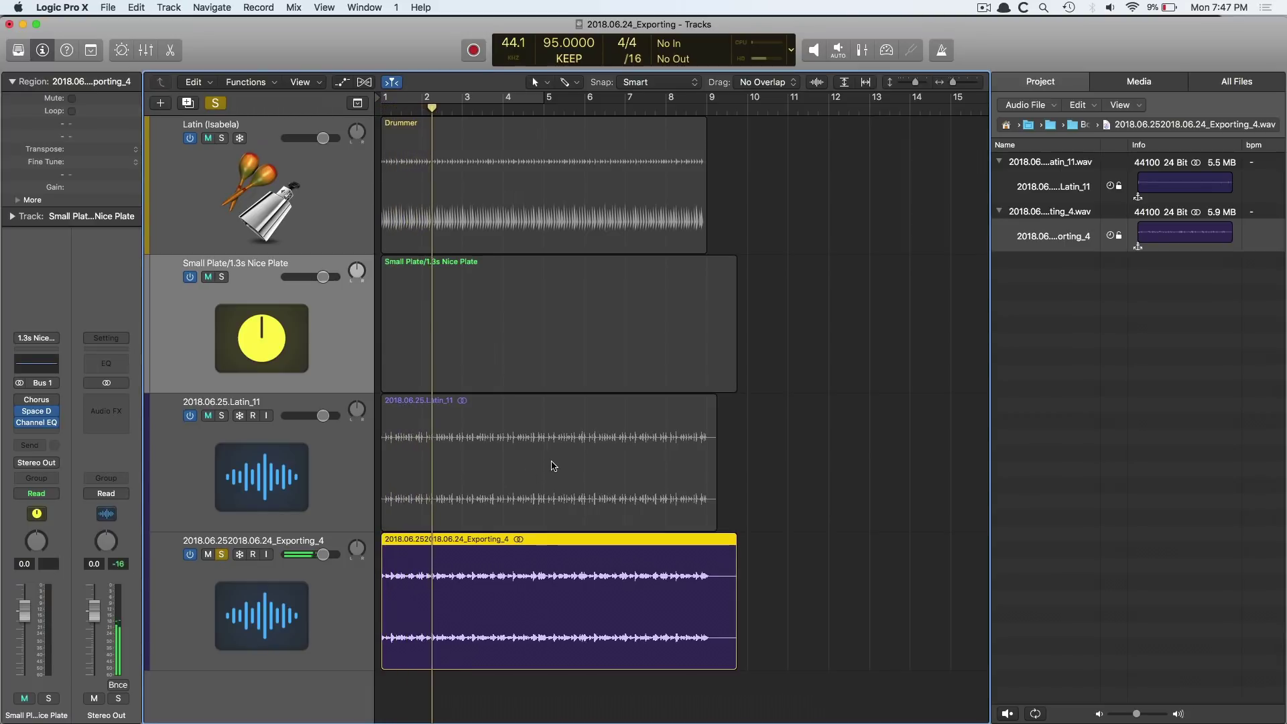
Step: Unsolo Exporting_4 and delete the original Small Plate MIDI region
key(super+Up)
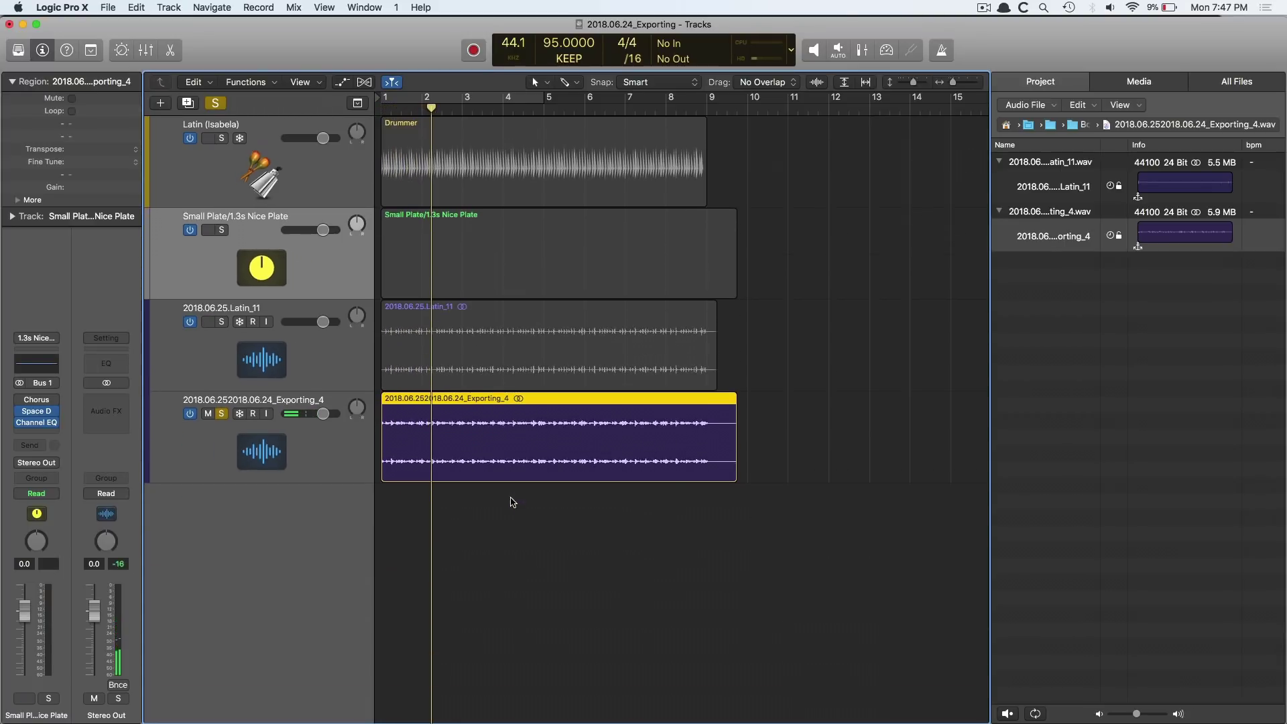
click(221, 413)
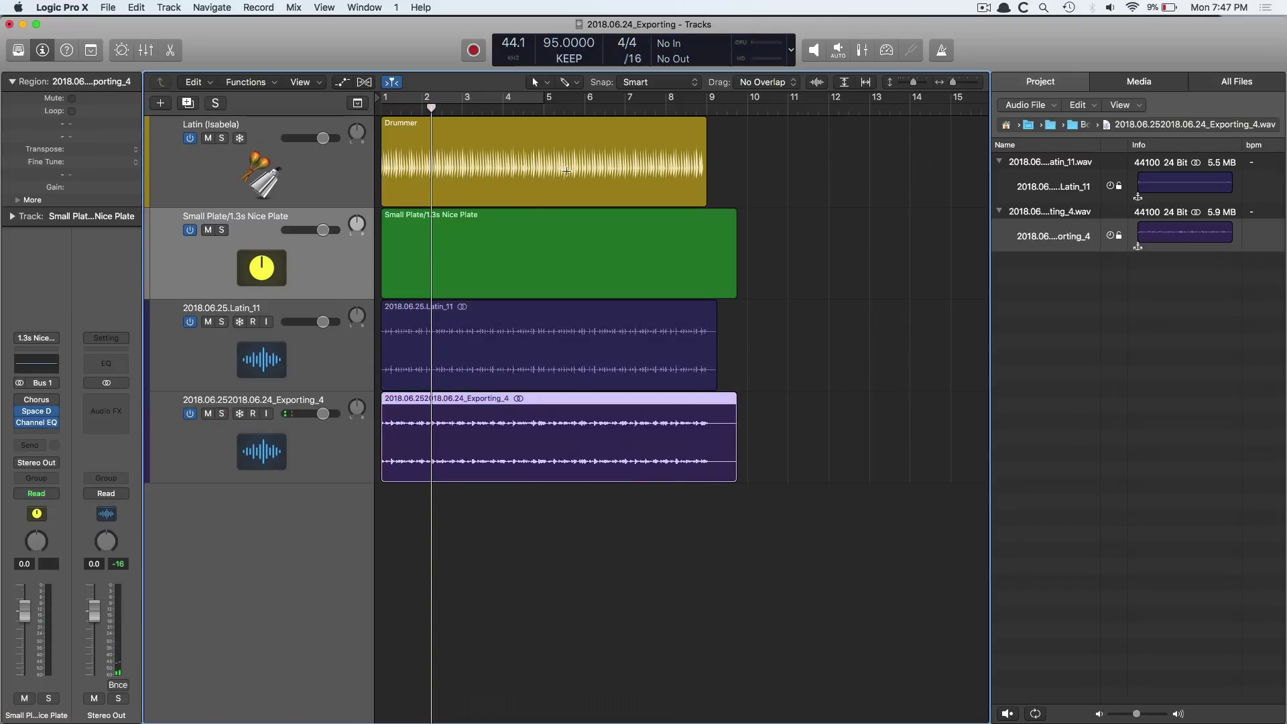
click(545, 224)
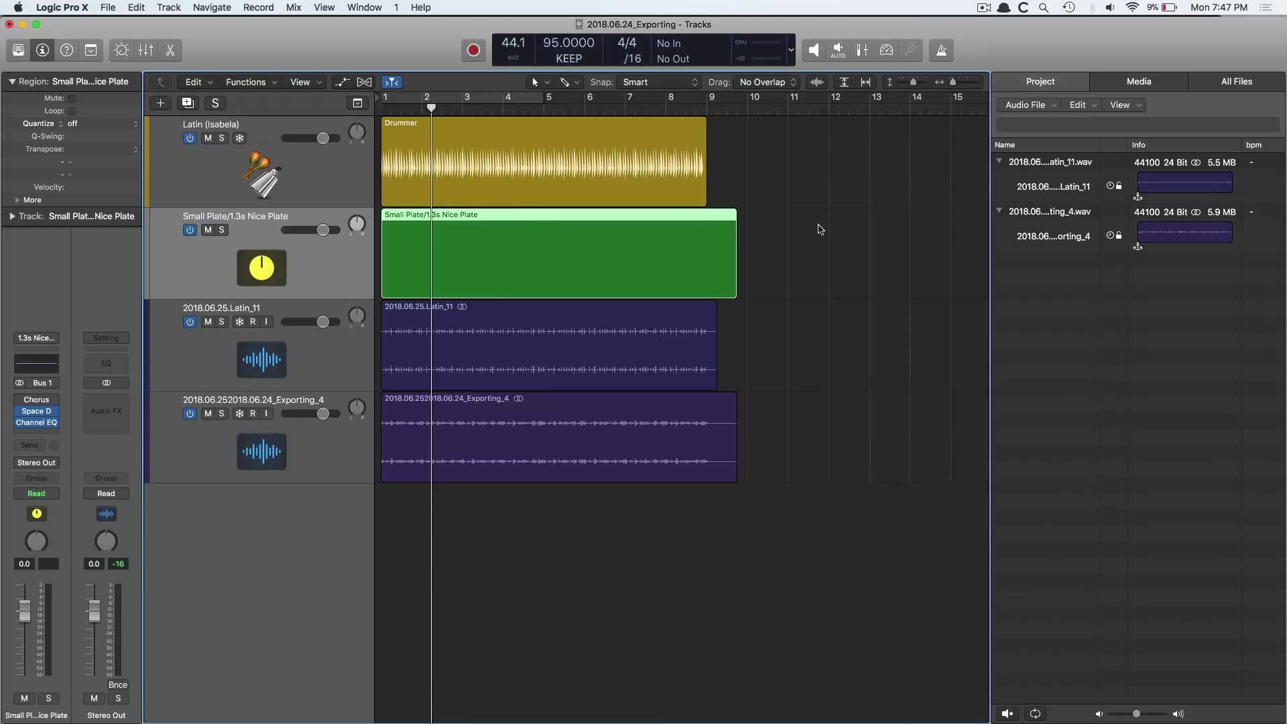
key(Delete)
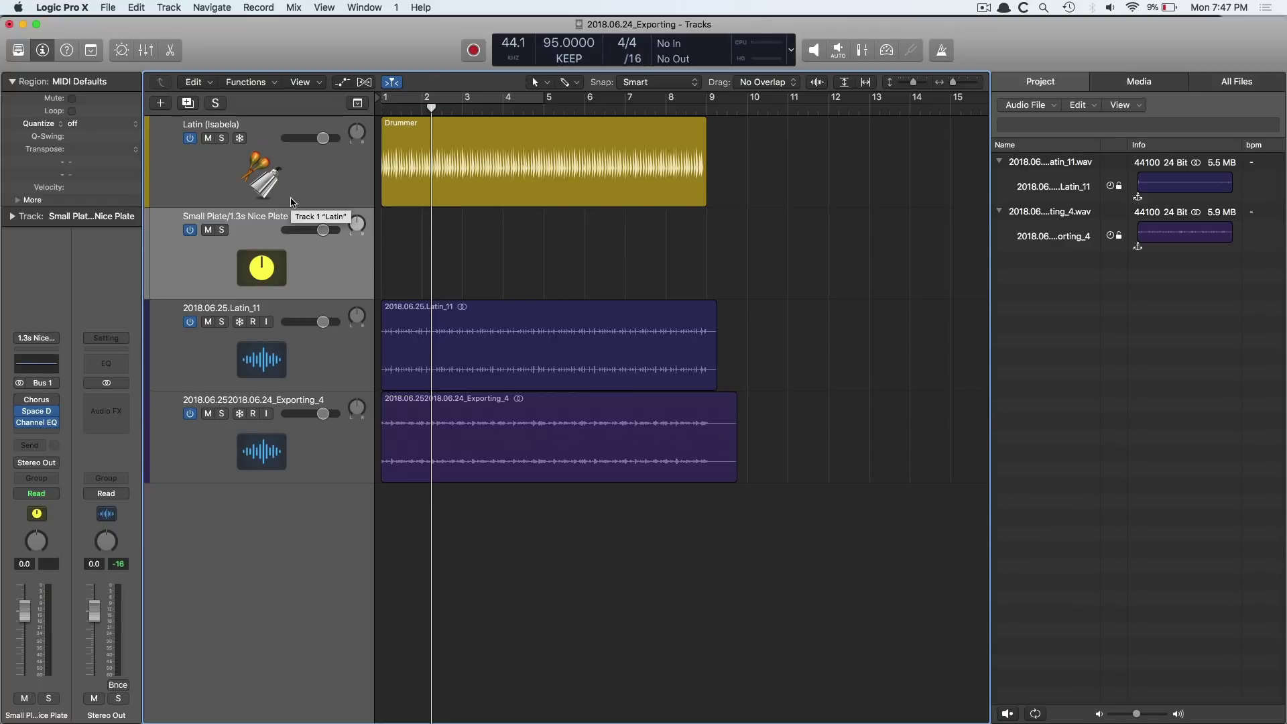
Step: Group the Latin and Small Plate tracks into a new summing stack
click(287, 173)
key(super+shift+d)
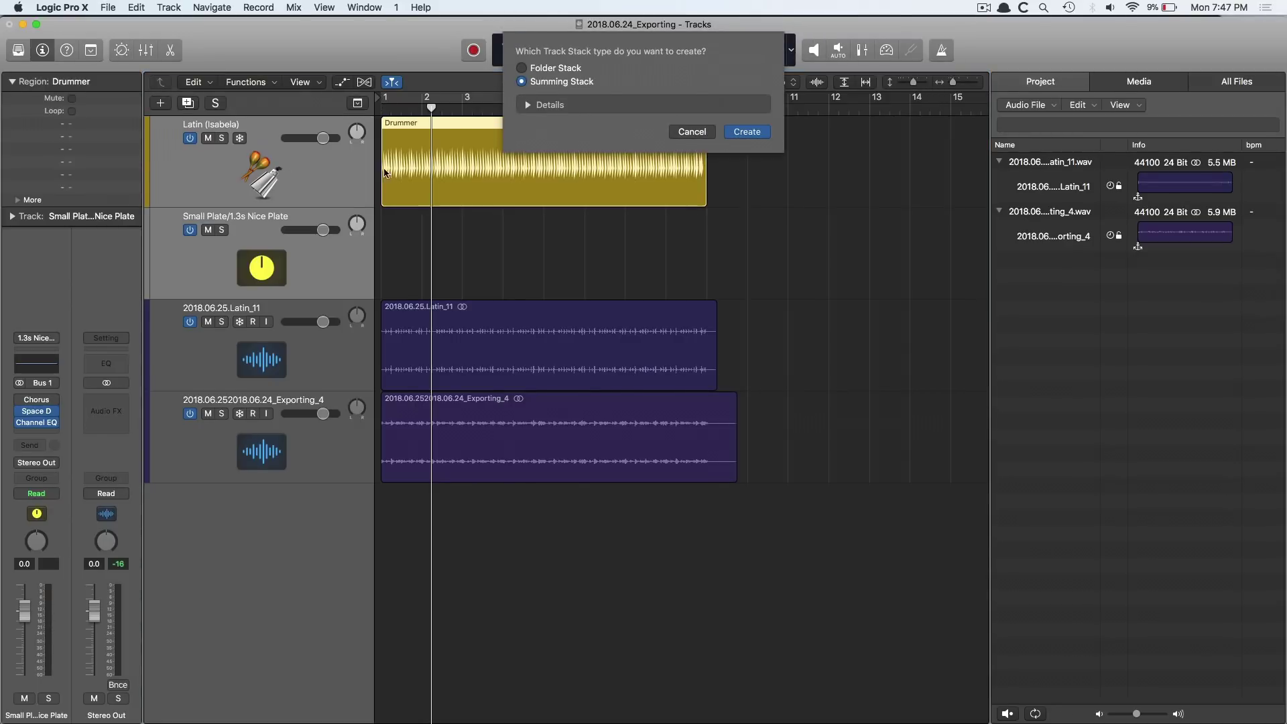
click(762, 136)
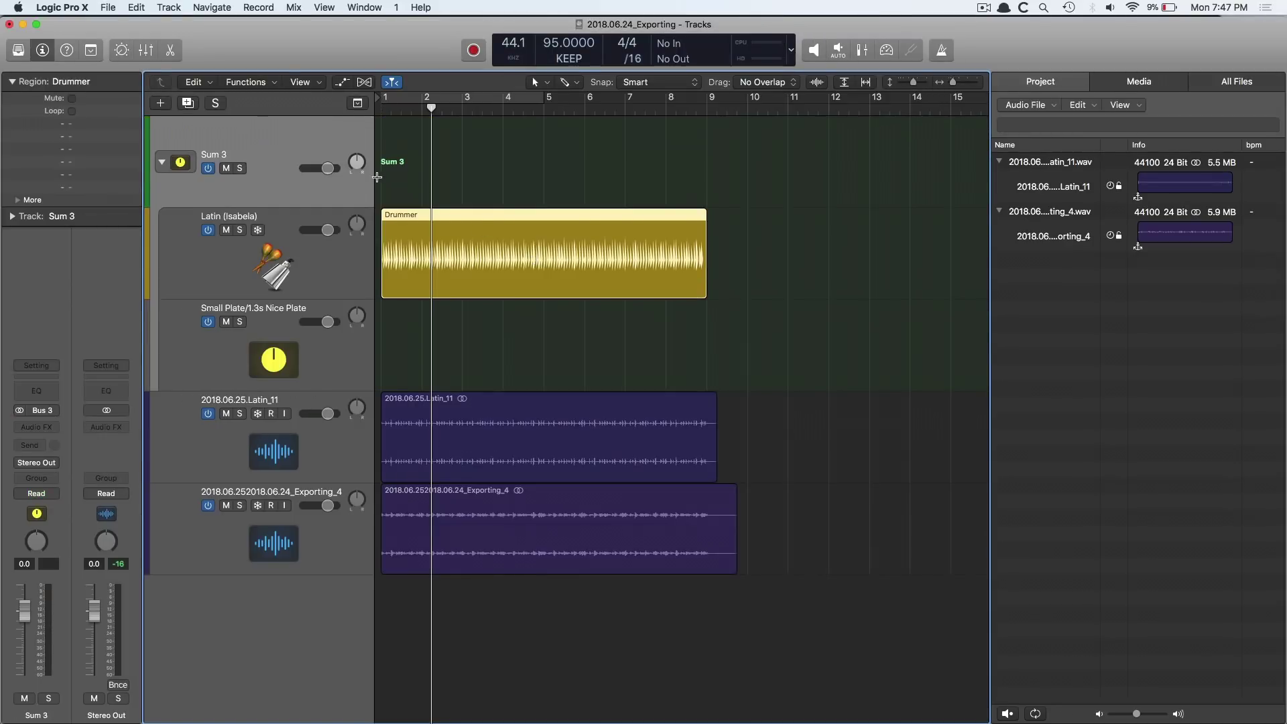
Step: Rename the Sum 3 stack to DRM and export it as an audio file
click(259, 153)
double_click(209, 156)
text(D)
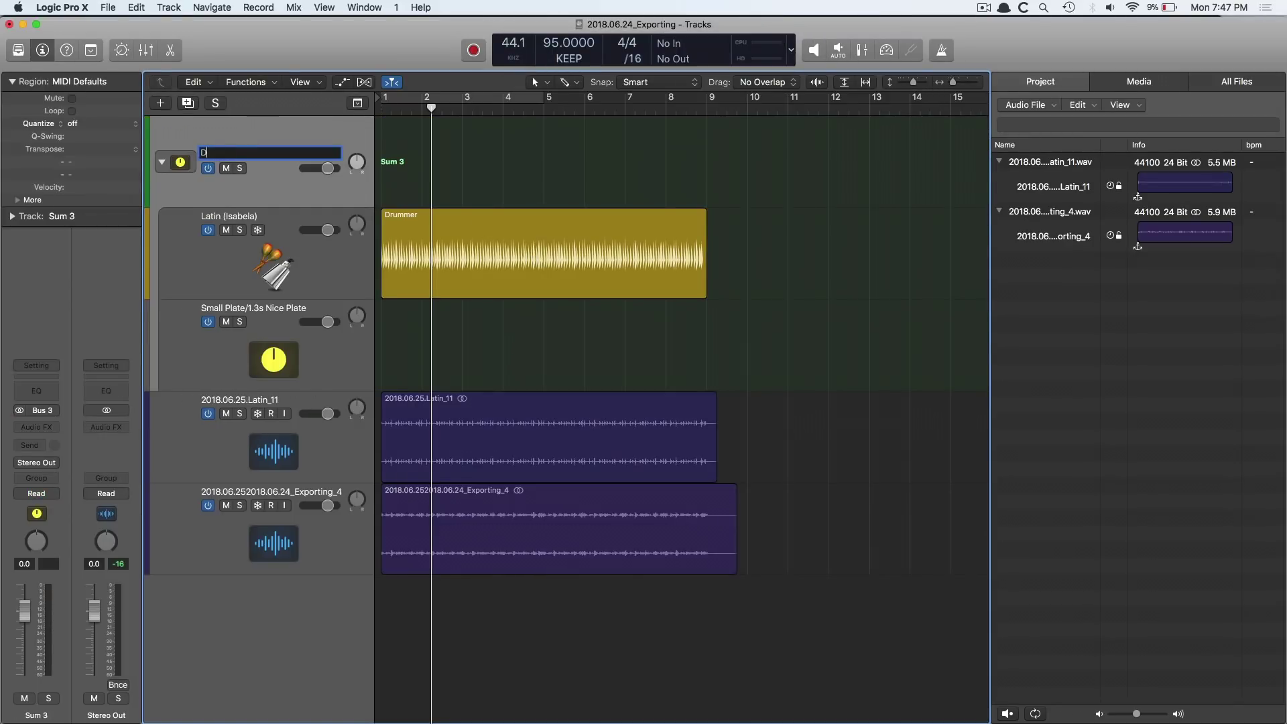
text(RM)
key(Return)
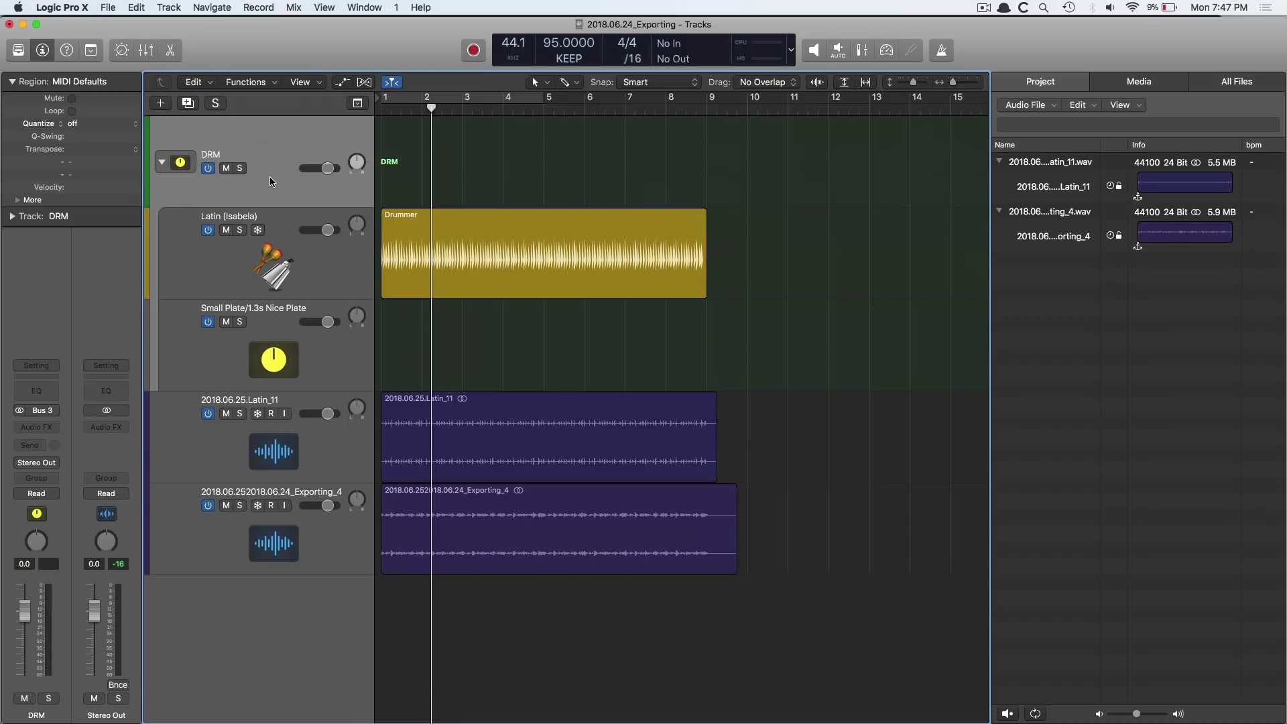
key(super+e)
key(Return)
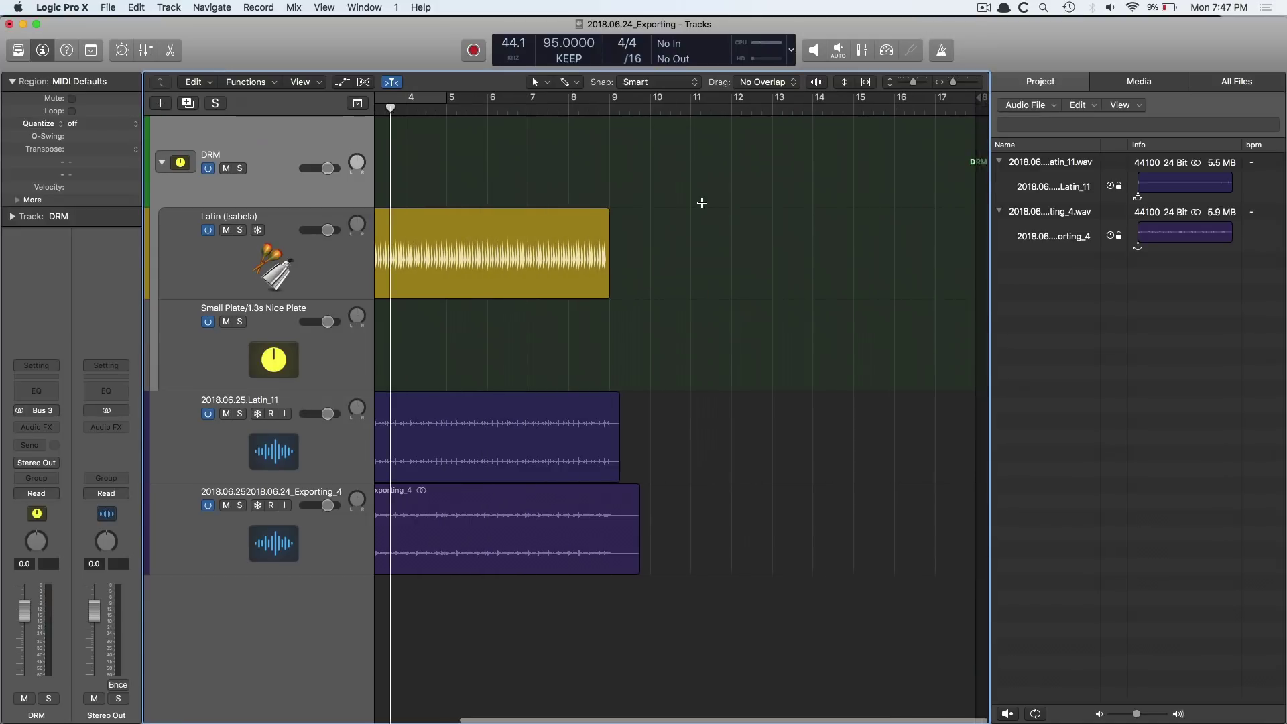
Step: Add 2018.06.25.DRM.wav as a new track and play it soloed
drag(1090, 282, 284, 615)
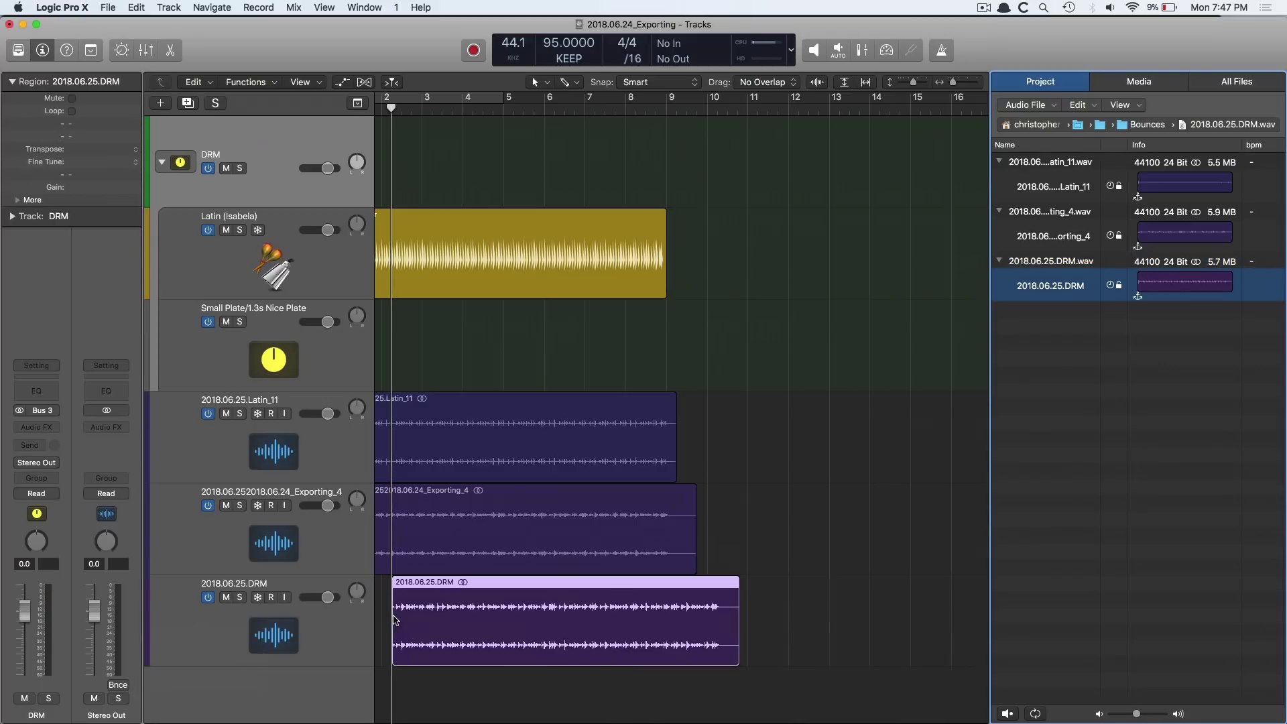
click(240, 597)
key(space)
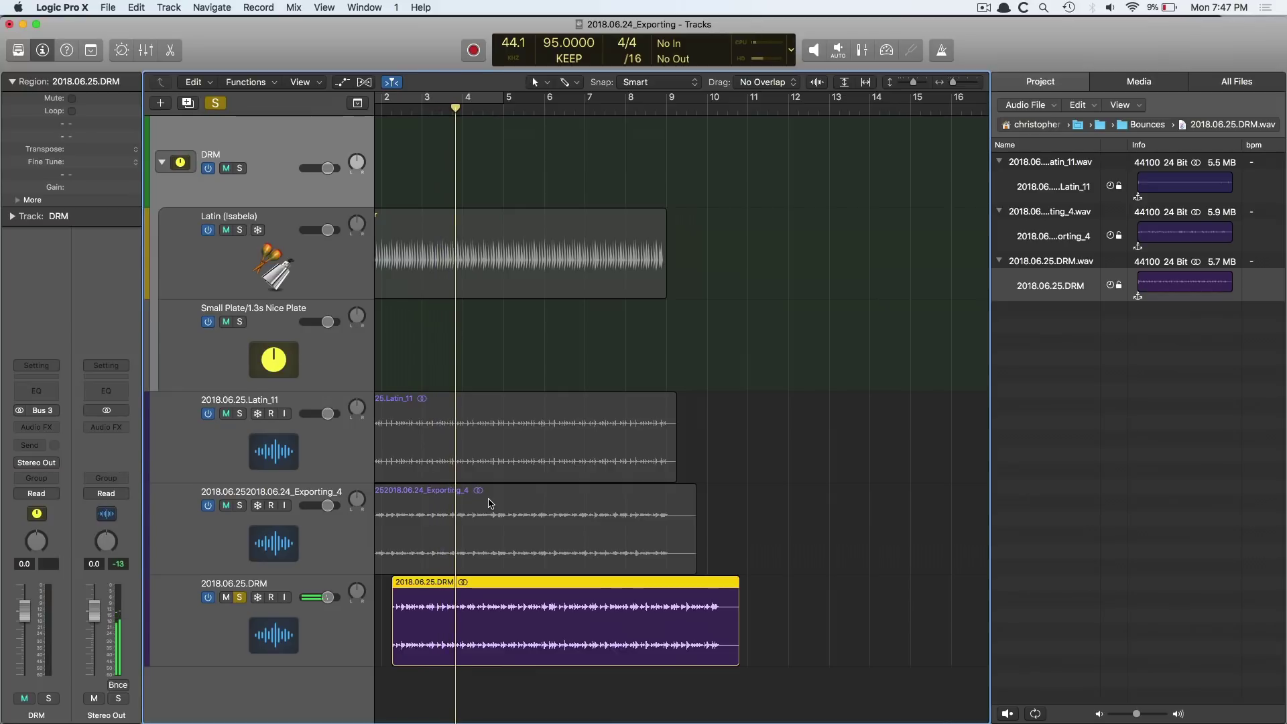
Step: Move the DRM region to start at bar 1 and toggle the DRM mute to compare
key(z)
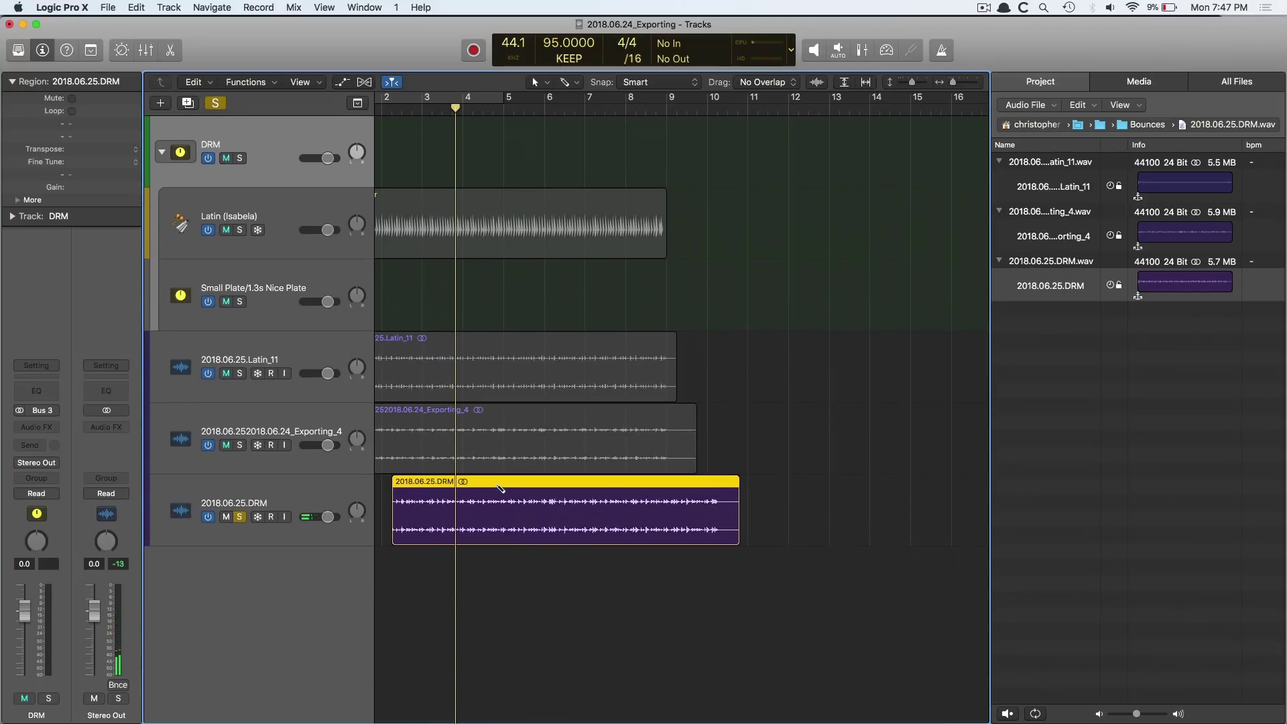
drag(497, 487, 462, 491)
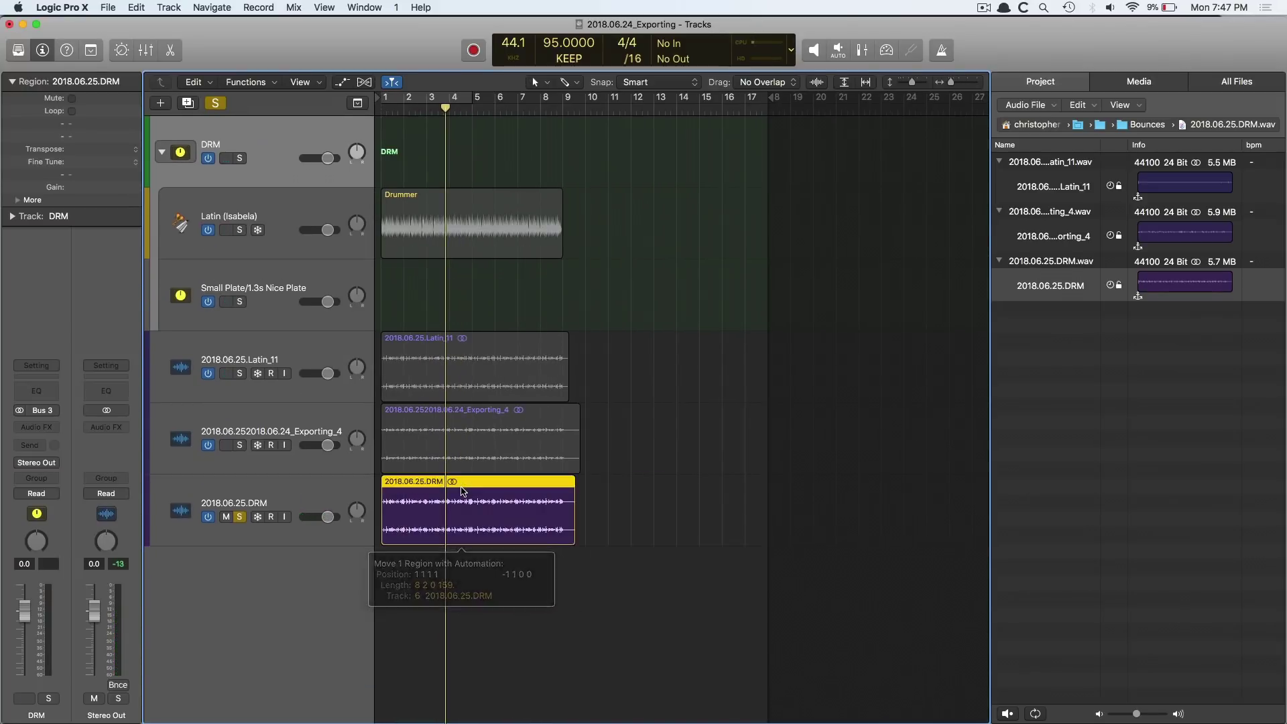
key(ctrl+m)
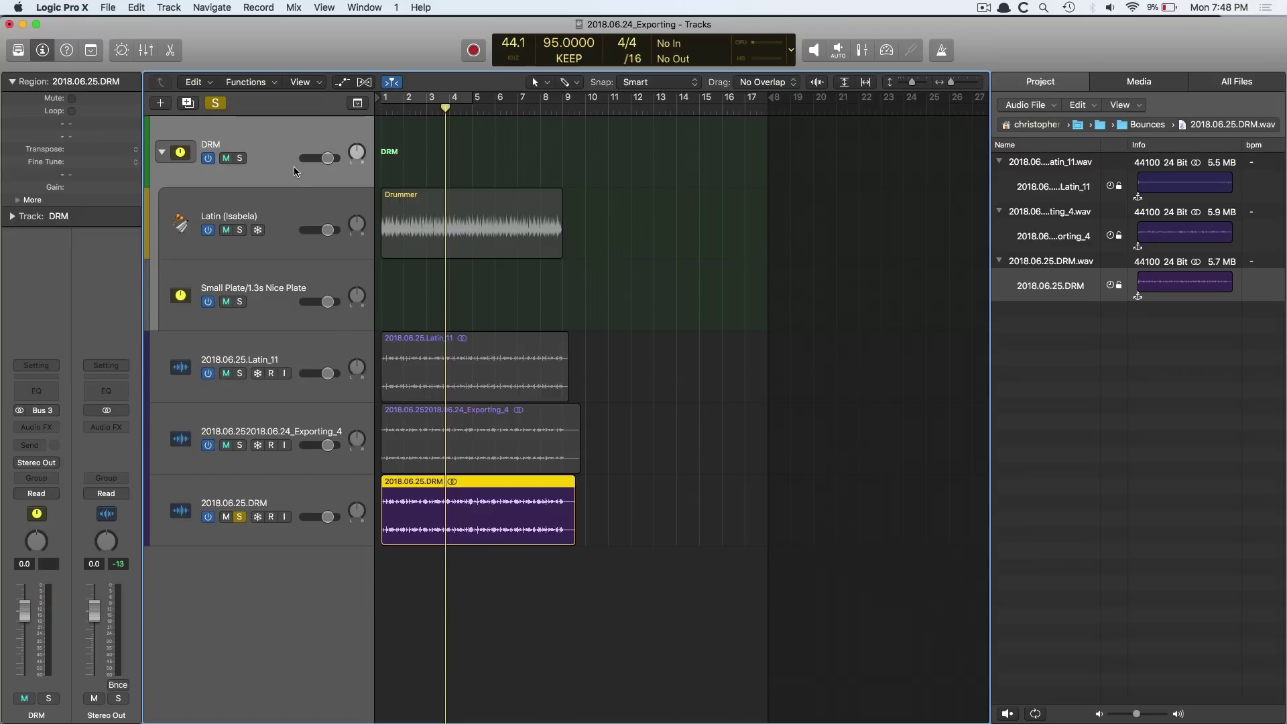
key(ctrl+m)
click(307, 171)
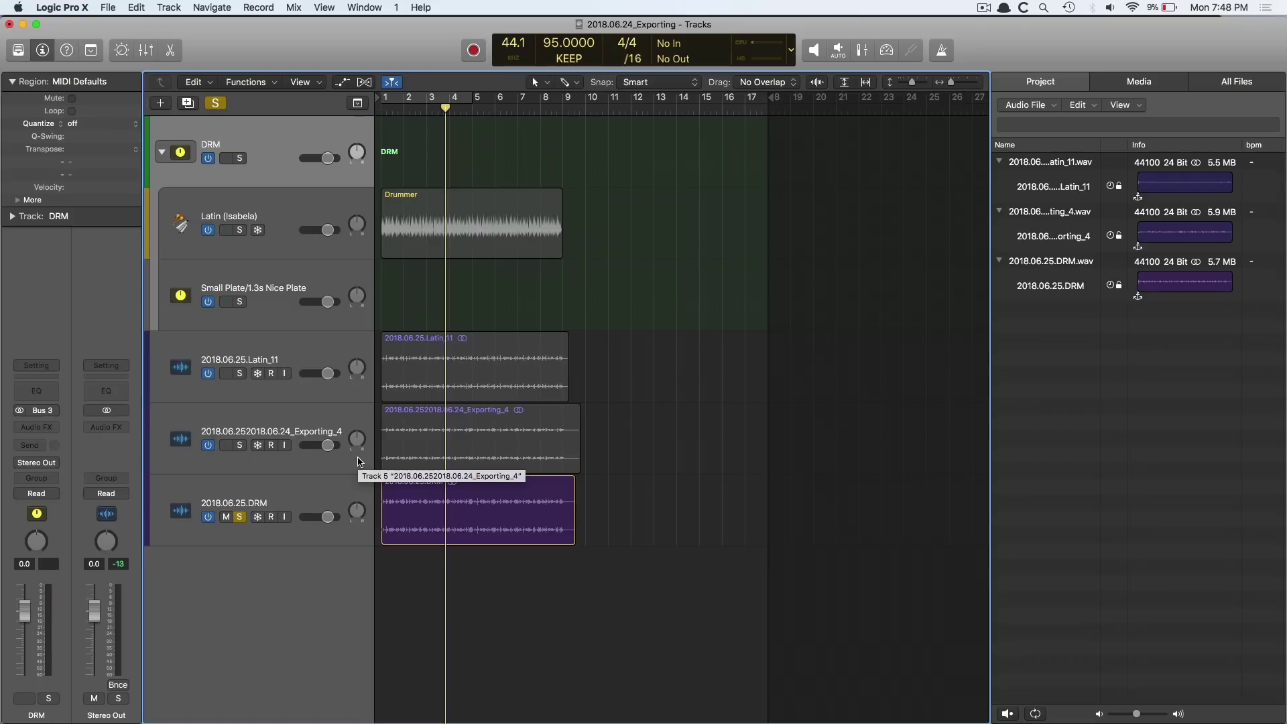
Step: Switch the 2018.06.25.DRM track to mono and export it as a 24-bit WAV
click(319, 500)
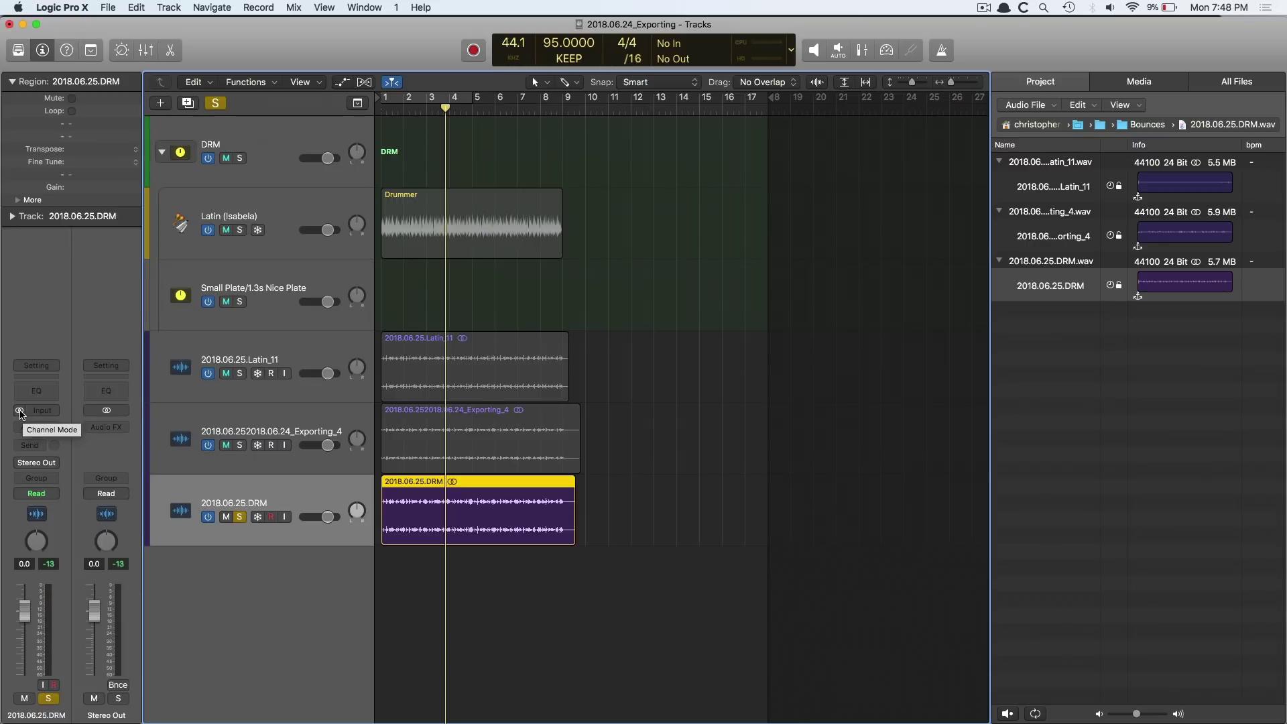
click(19, 411)
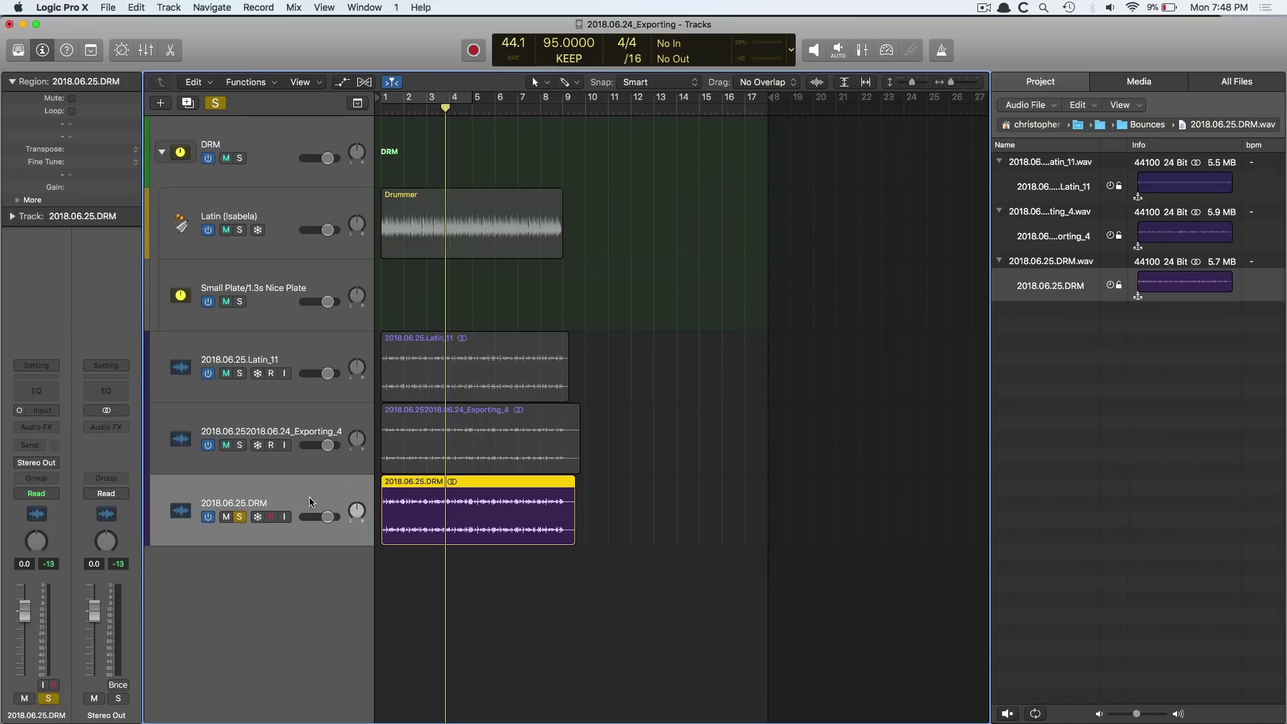
key(super+e)
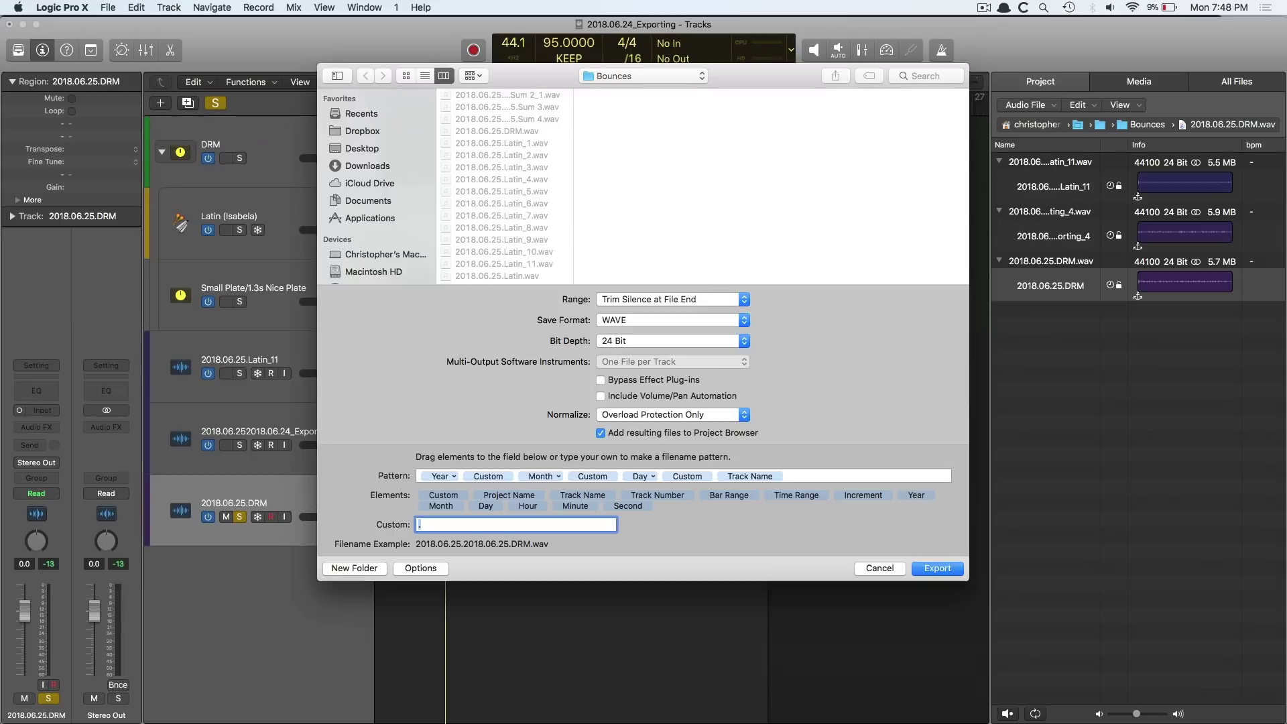
key(Return)
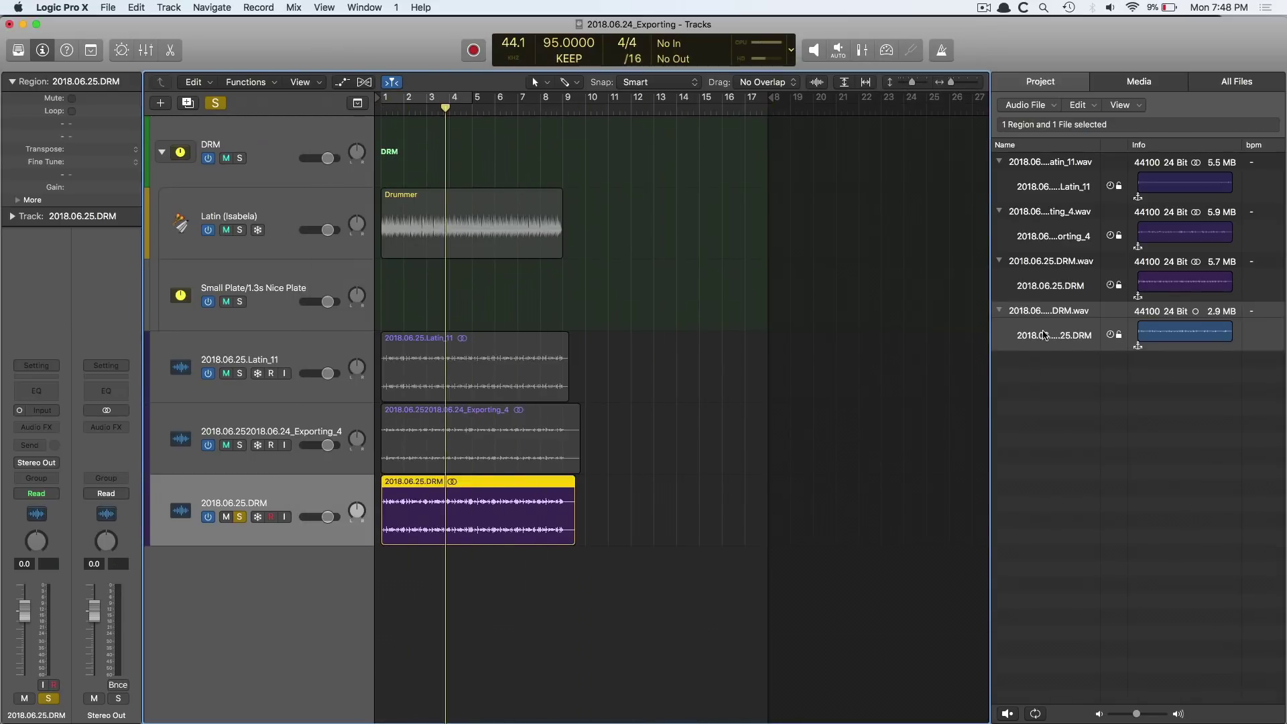
Step: Drag the new DRM.wav onto its own new track below the original DRM track
drag(1045, 335, 392, 607)
key(z)
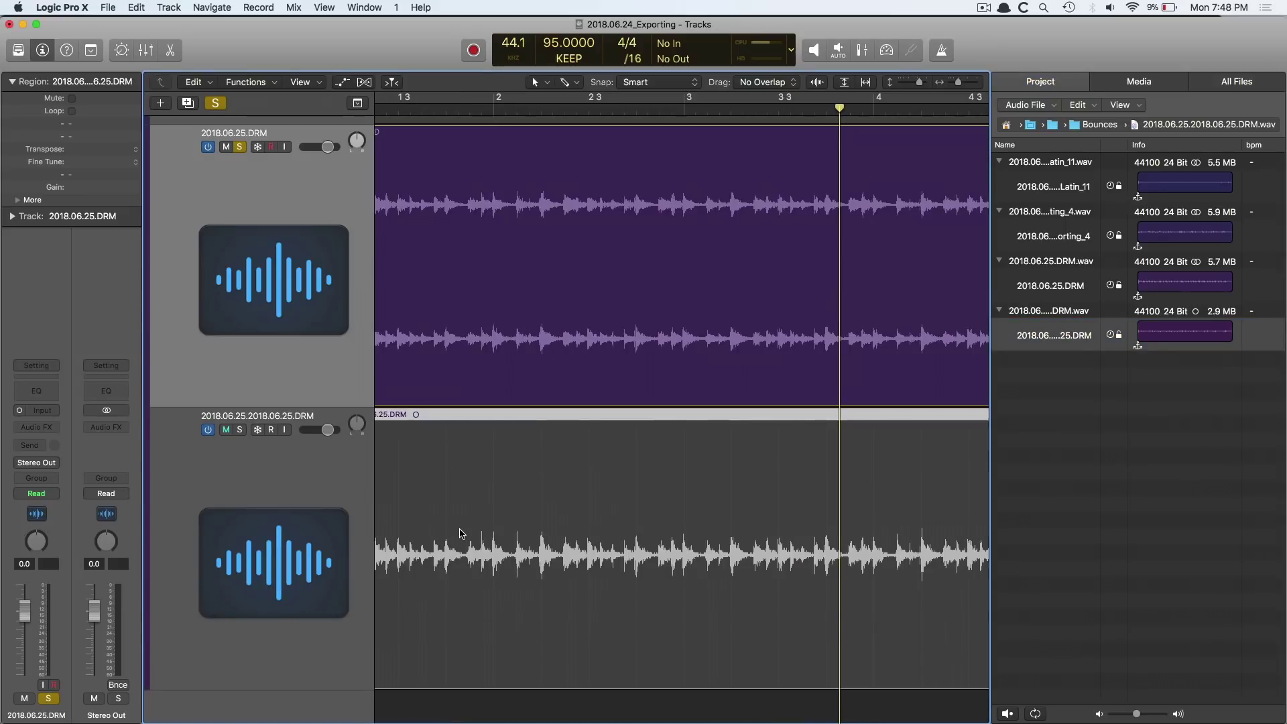
key(ctrl+m)
Step: Solo the new 2018.06.25.DRM track and play it alone to compare with the original
click(240, 429)
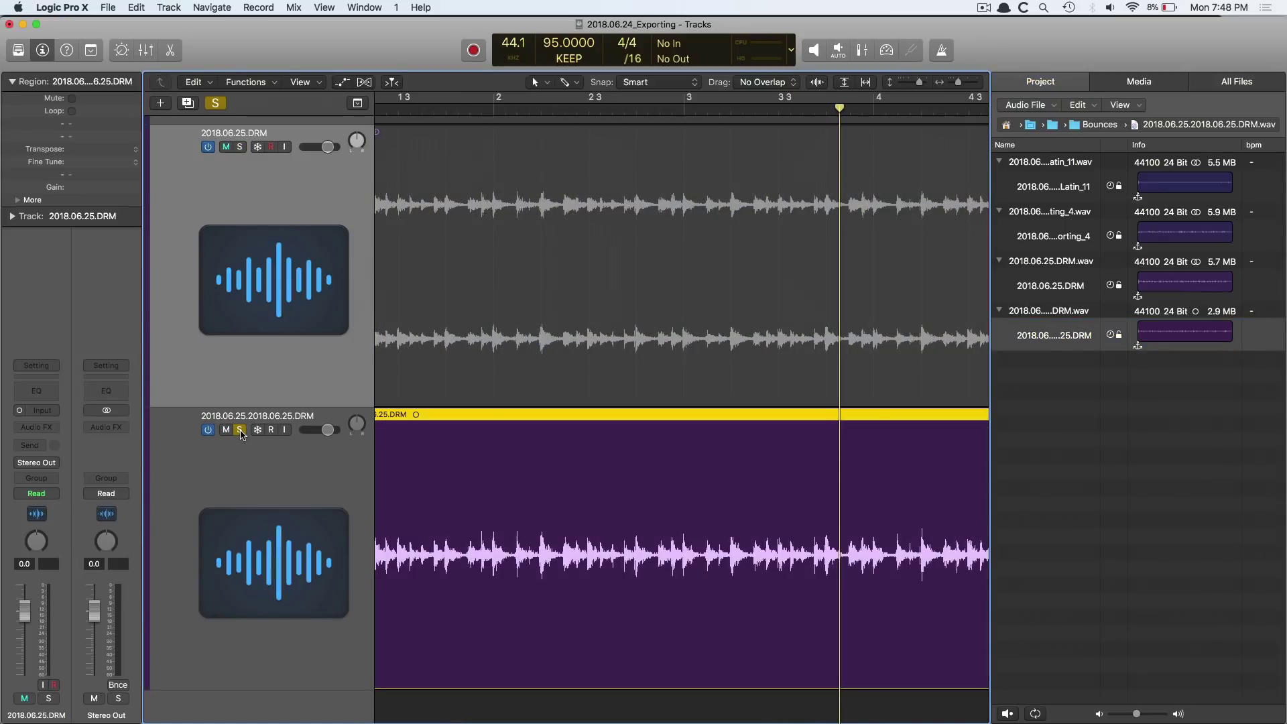
key(space)
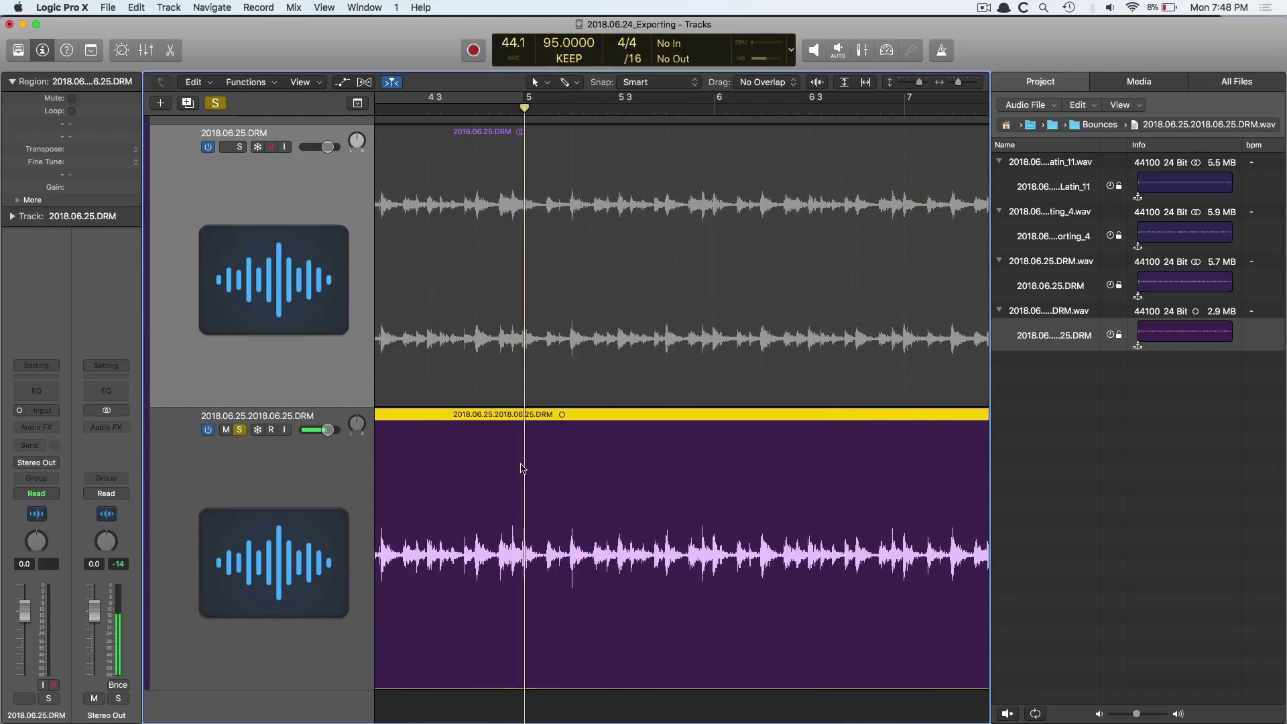
key(space)
key(z)
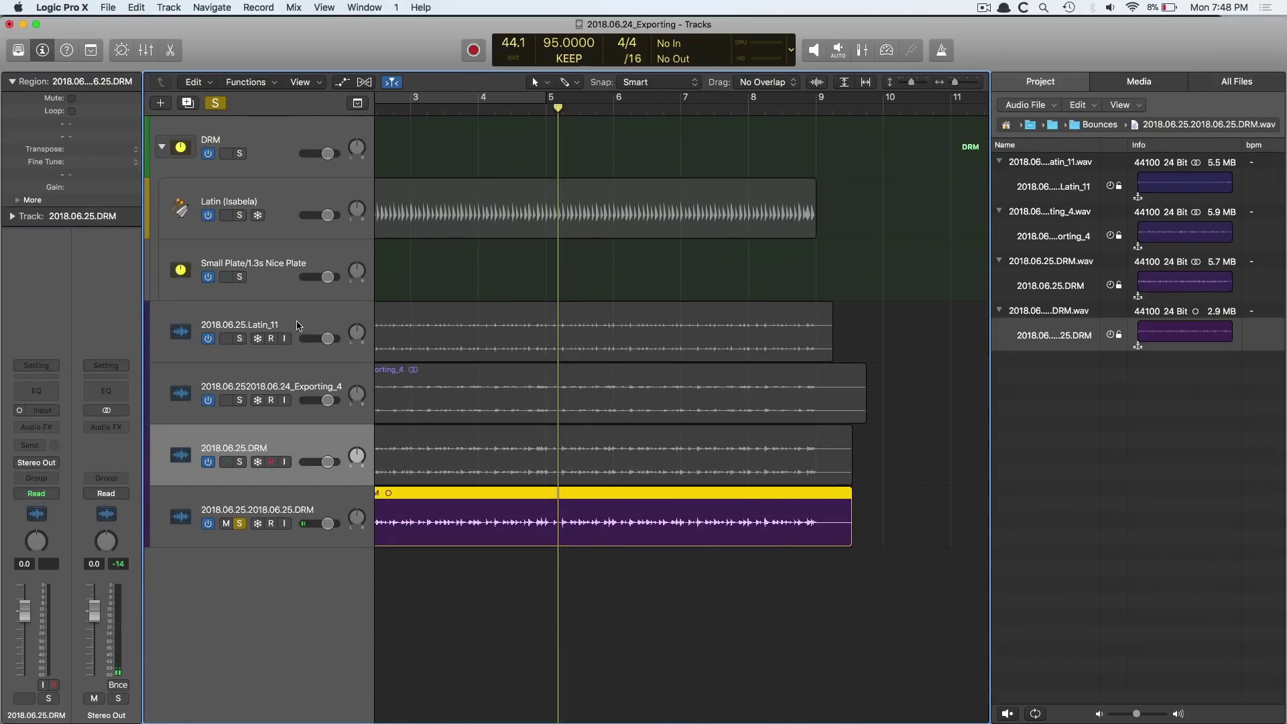
Step: Unsolo the DRM track and load EXS24 in mono on the Latin instrument track
click(239, 524)
click(287, 195)
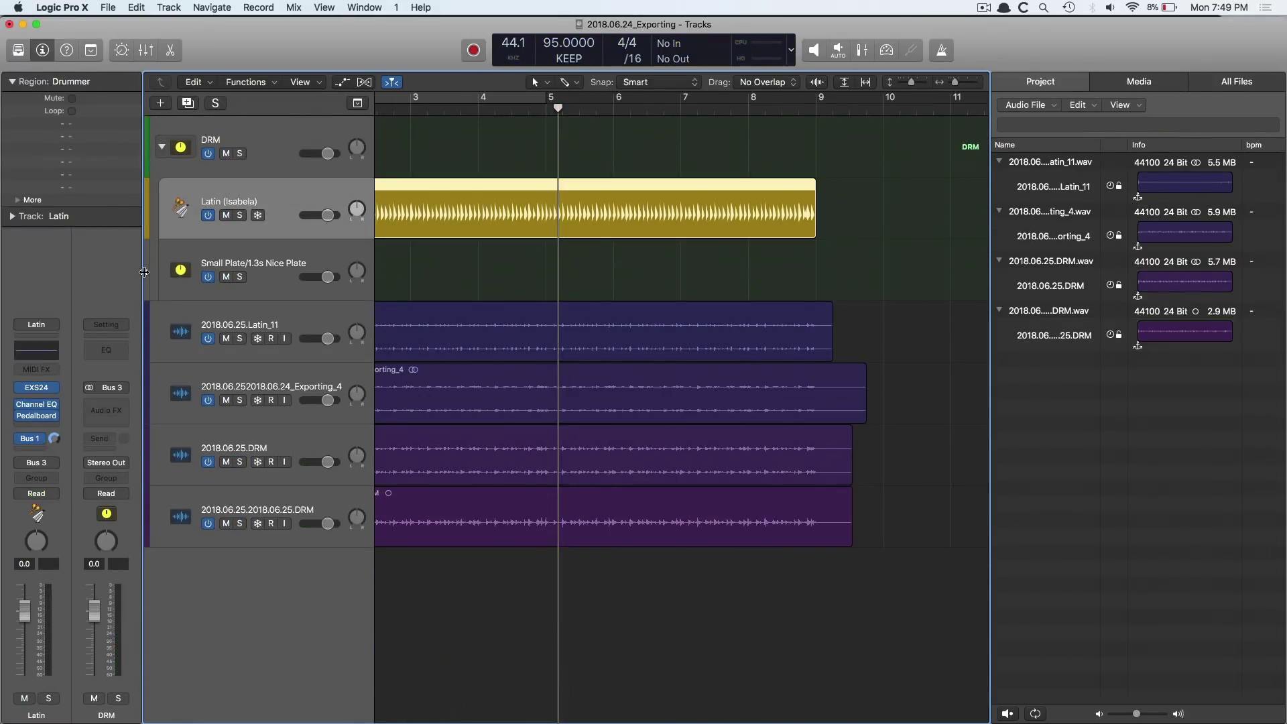
click(57, 387)
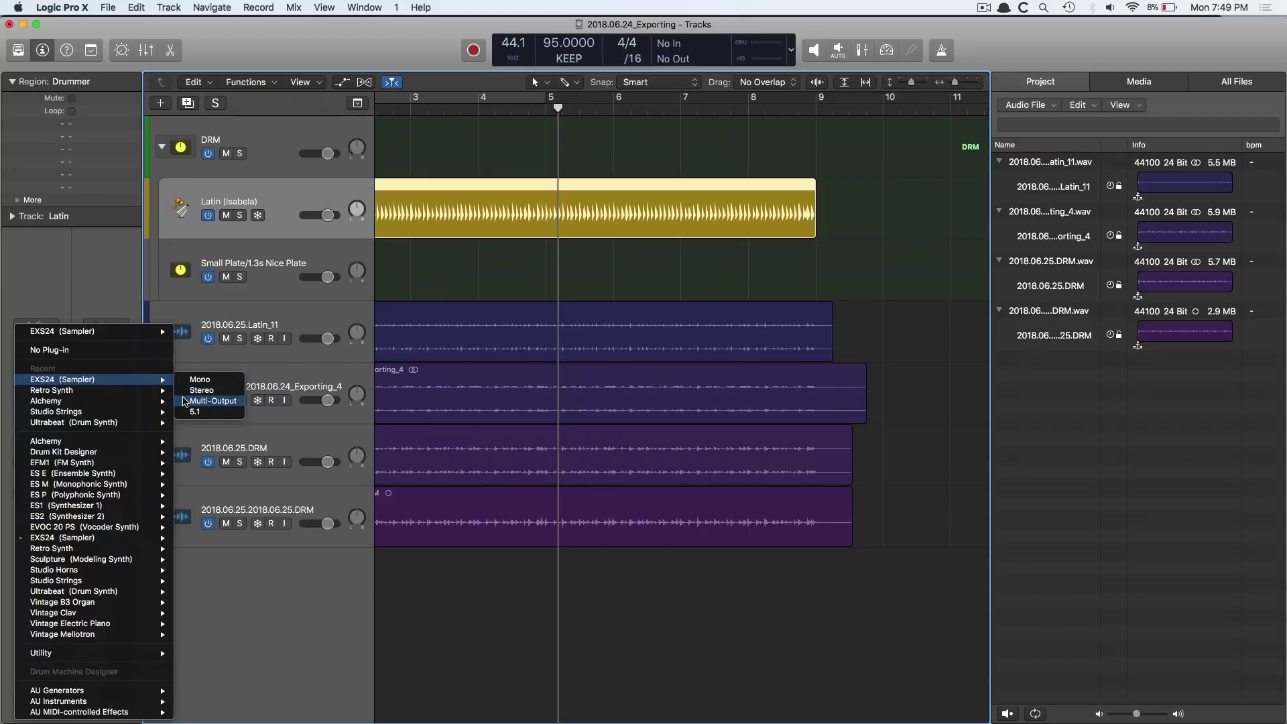
click(194, 379)
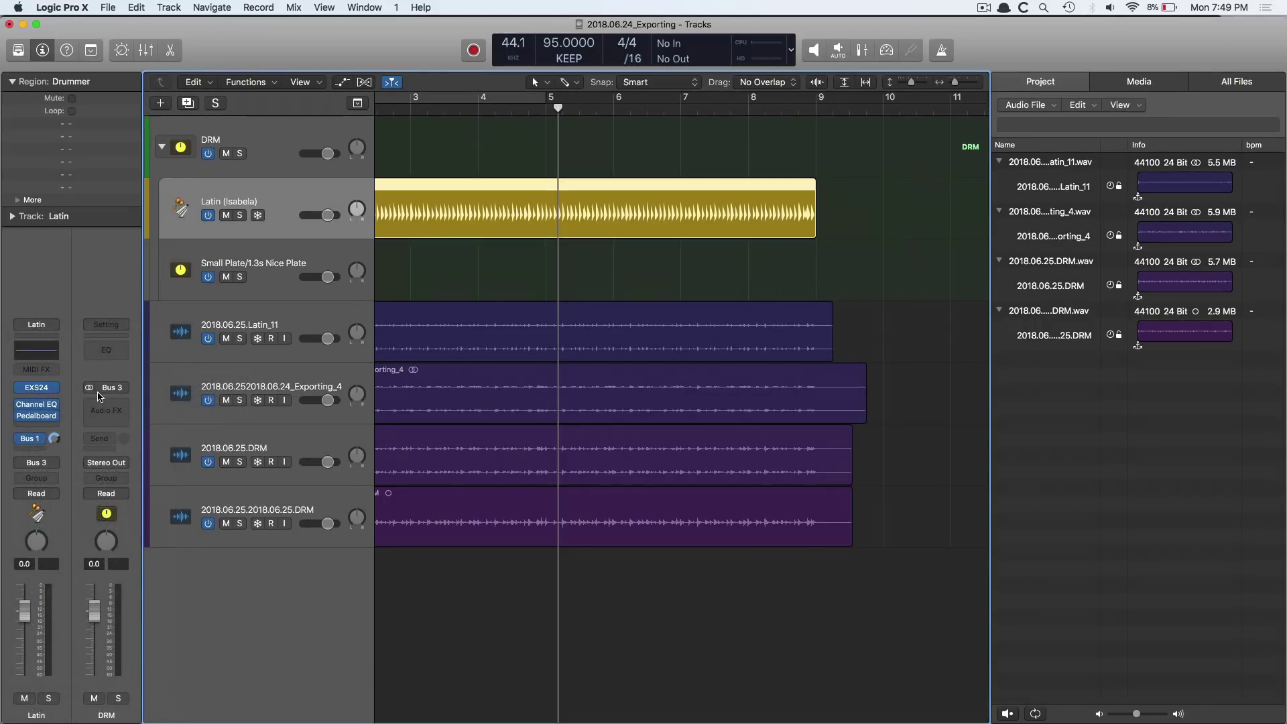
Step: Switch the Channel EQ and Pedalboard plug-ins on the Latin strip to mono
click(55, 409)
mouse_move(121, 405)
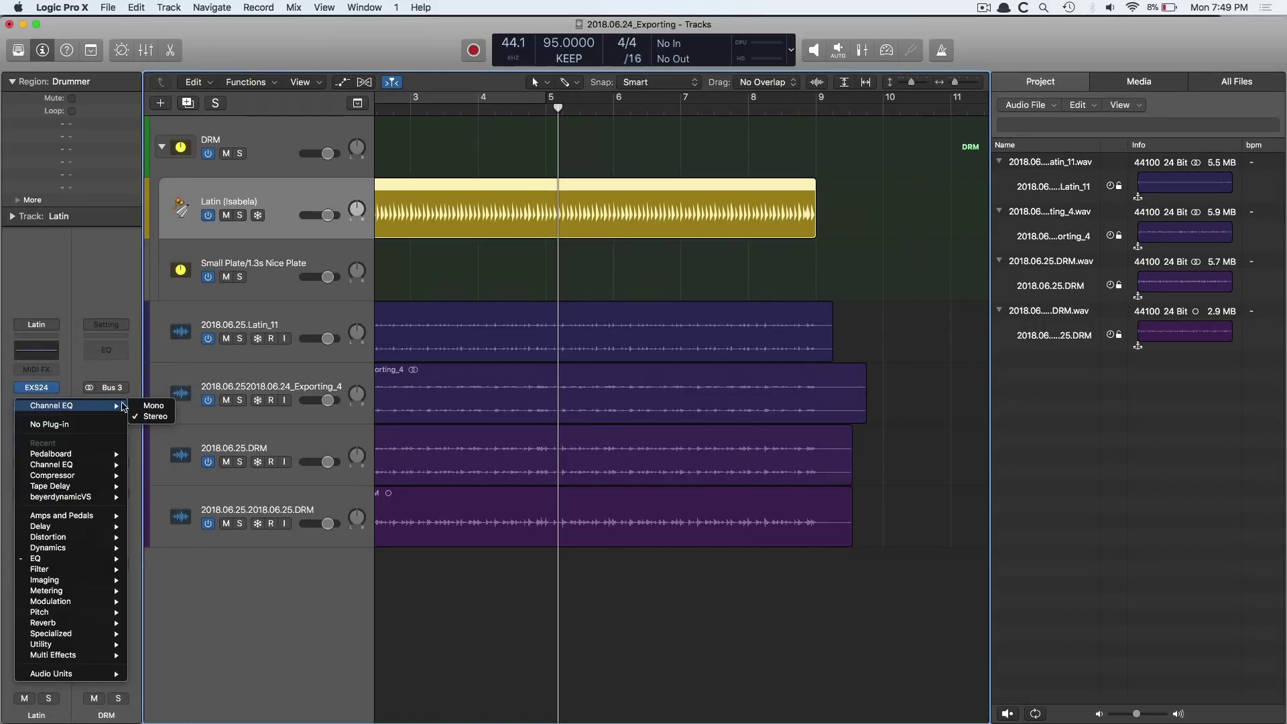
click(68, 365)
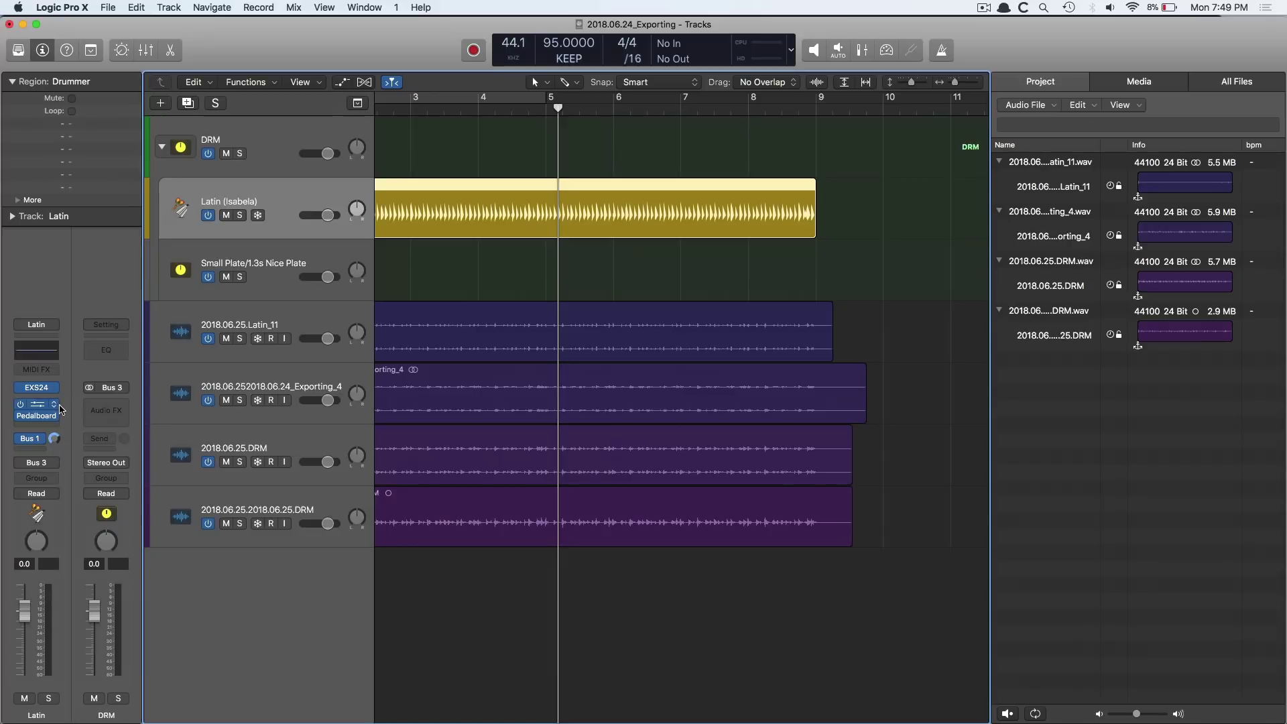
click(59, 405)
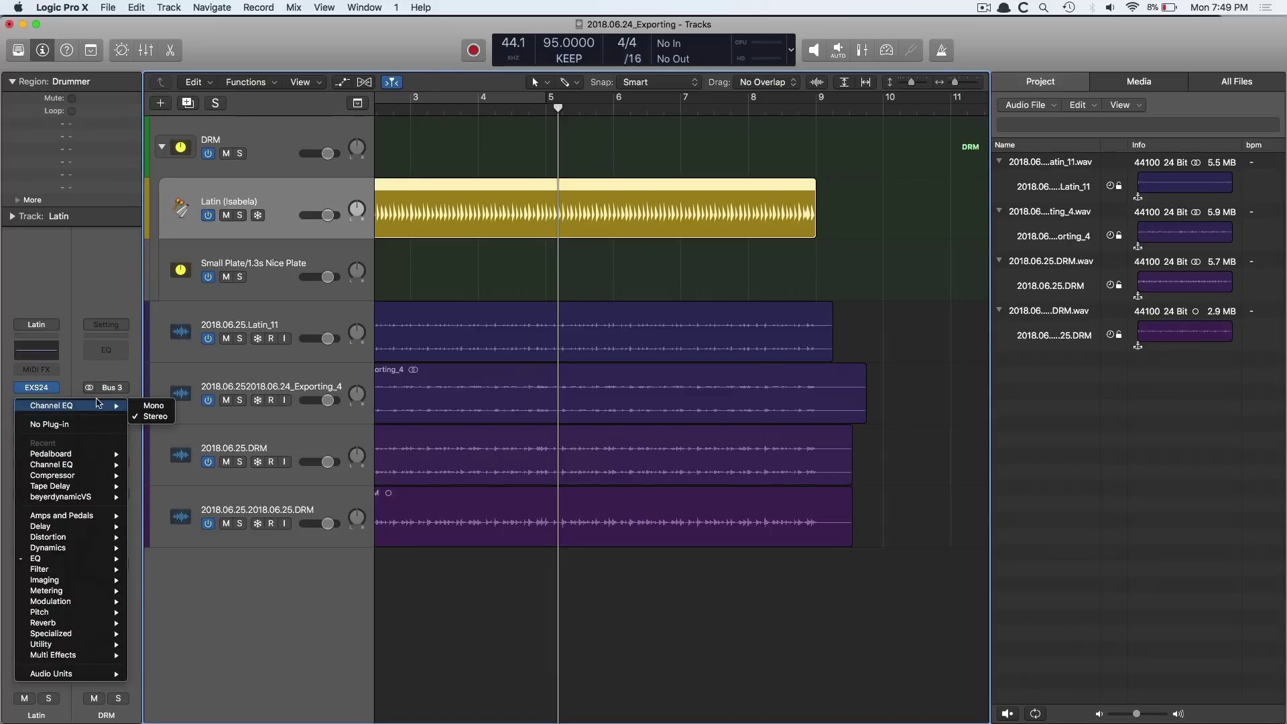
click(140, 405)
click(55, 421)
mouse_move(61, 422)
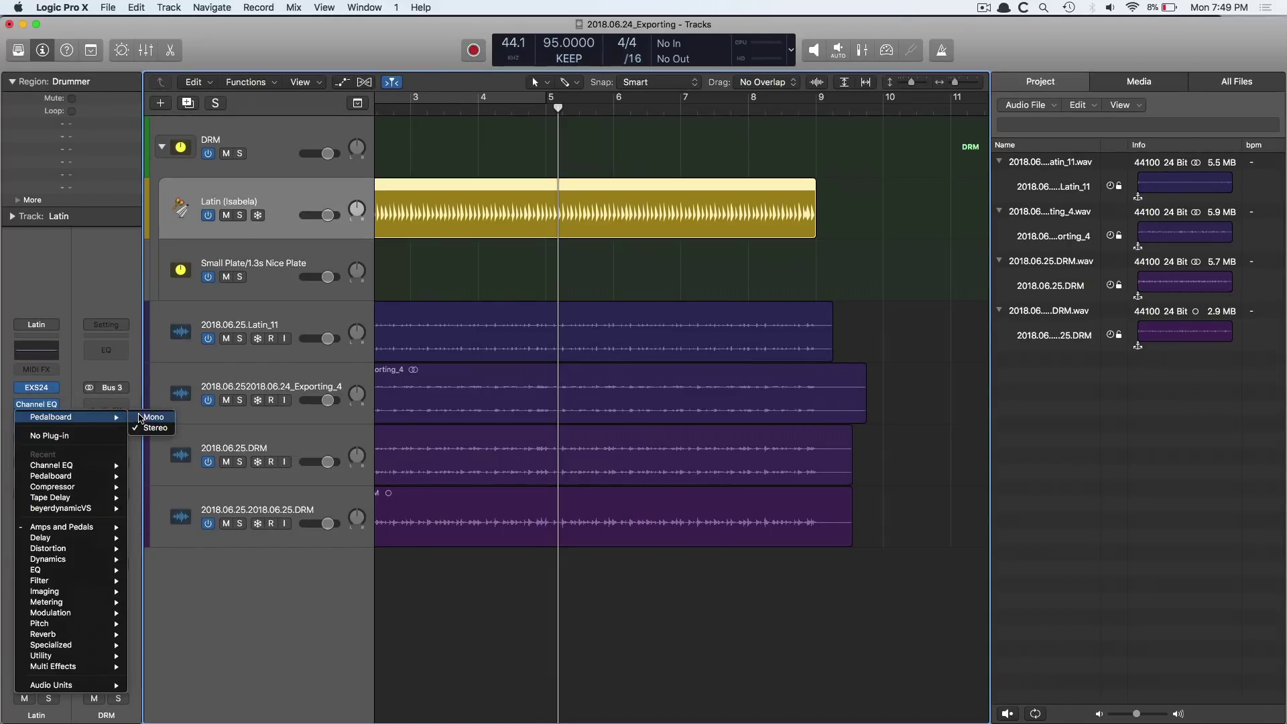
click(138, 423)
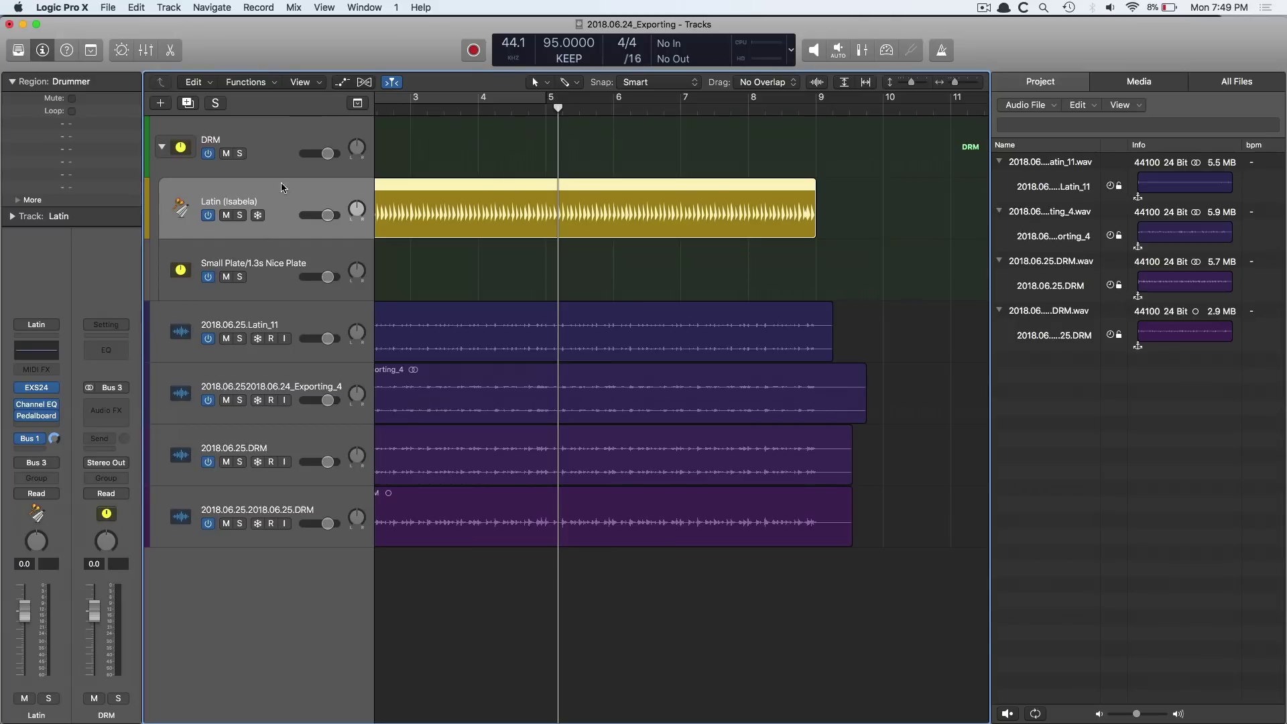
Step: Export the Latin track and drag Latin_12.wav onto its own new track
key(super+shift+e)
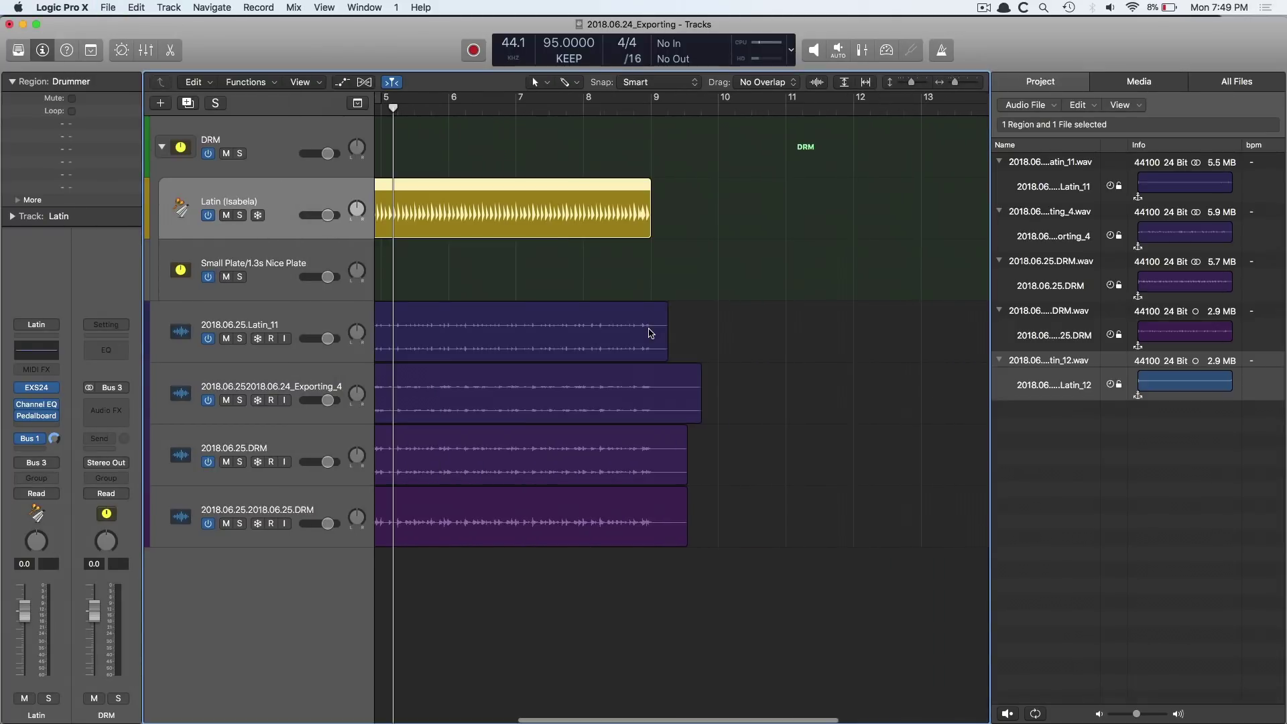
drag(1029, 366, 447, 654)
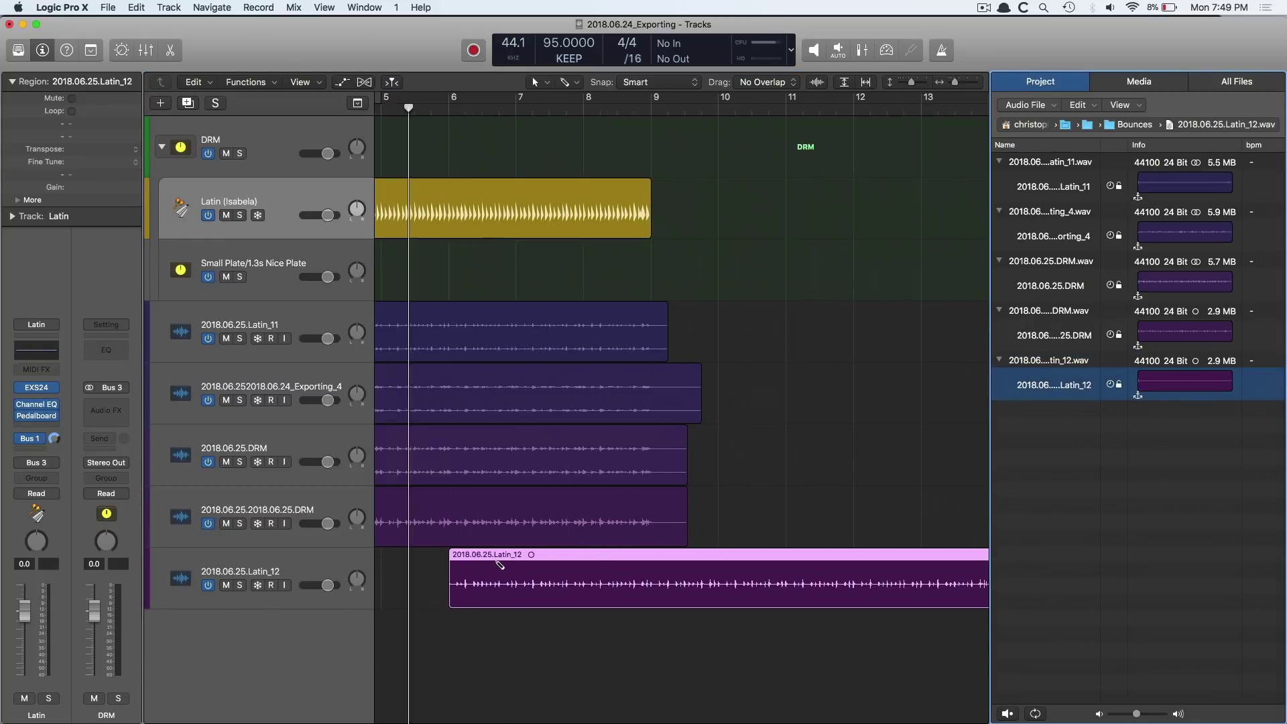
key(z)
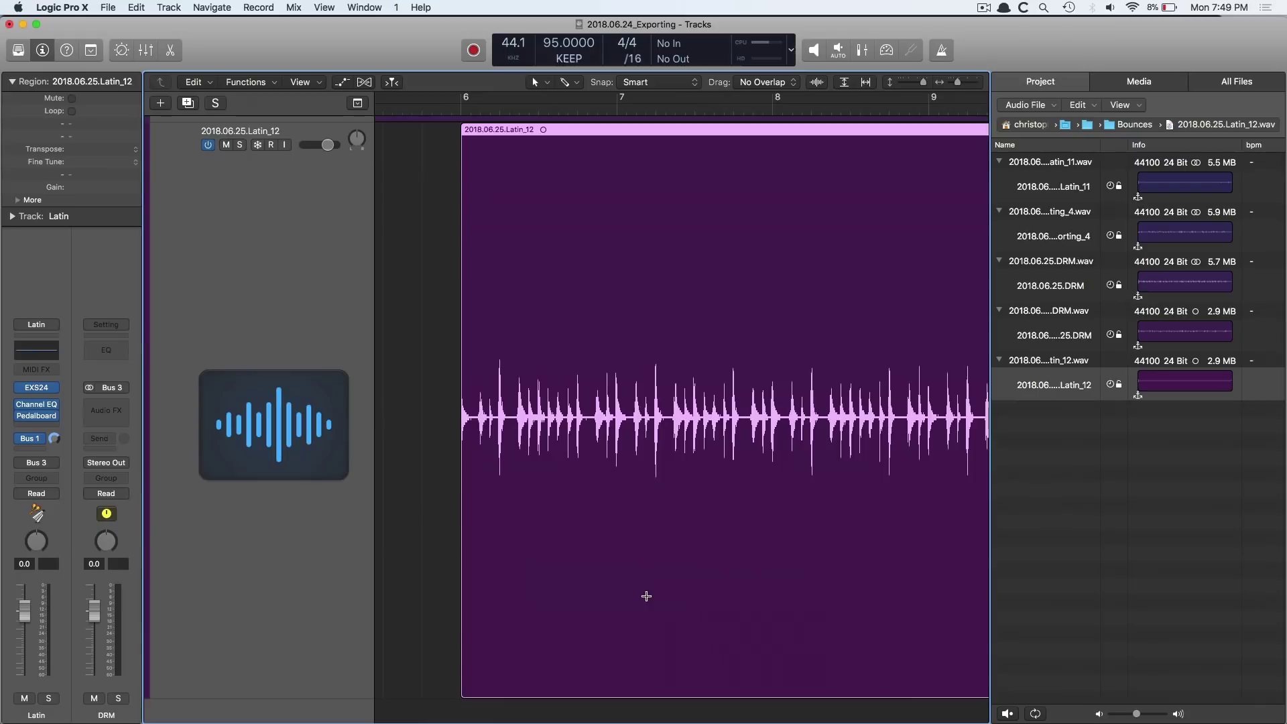
Step: Solo the Latin_12 track, play it from around bar 7, then unsolo it
click(240, 145)
double_click(564, 111)
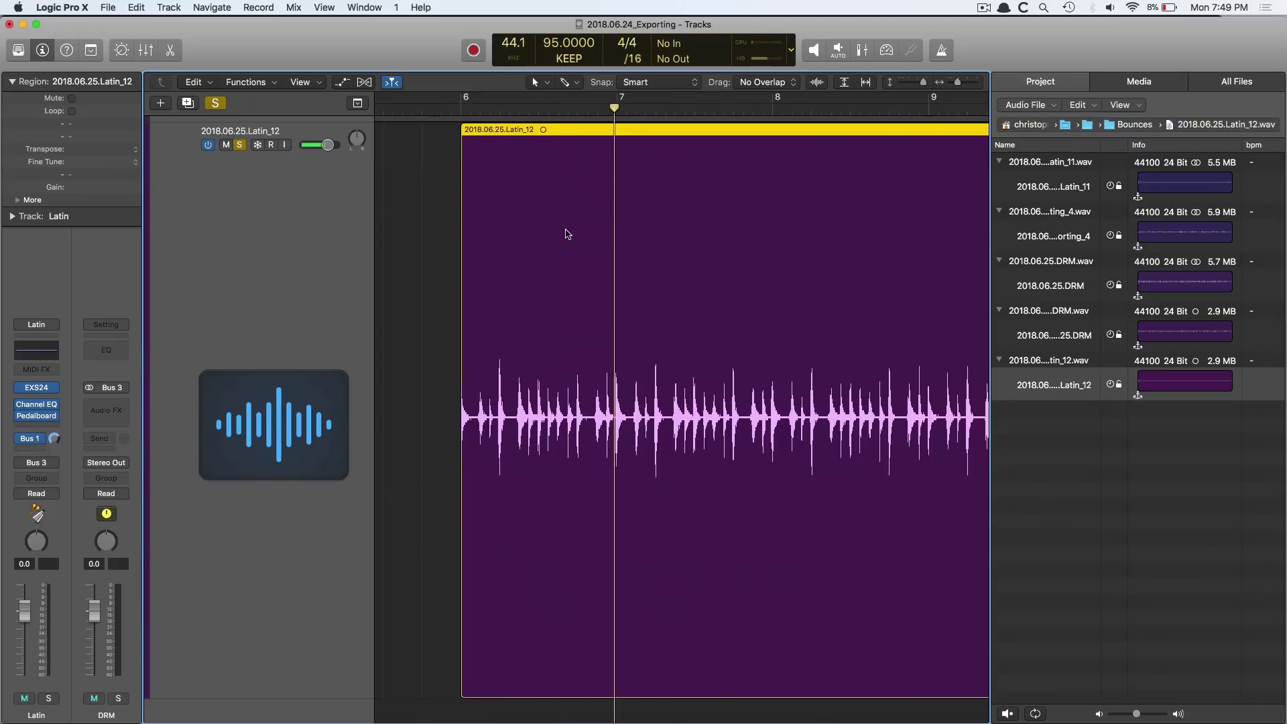
ctrl+alt+click(567, 242)
key(space)
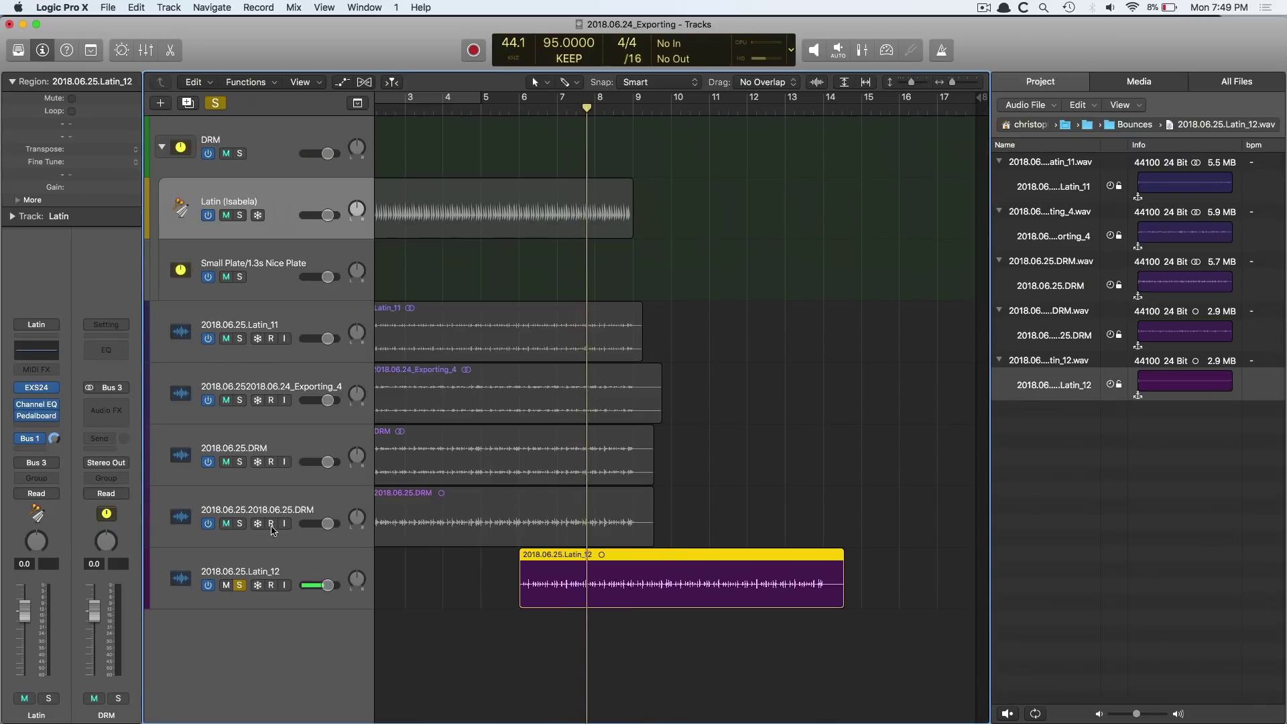
click(239, 587)
click(235, 565)
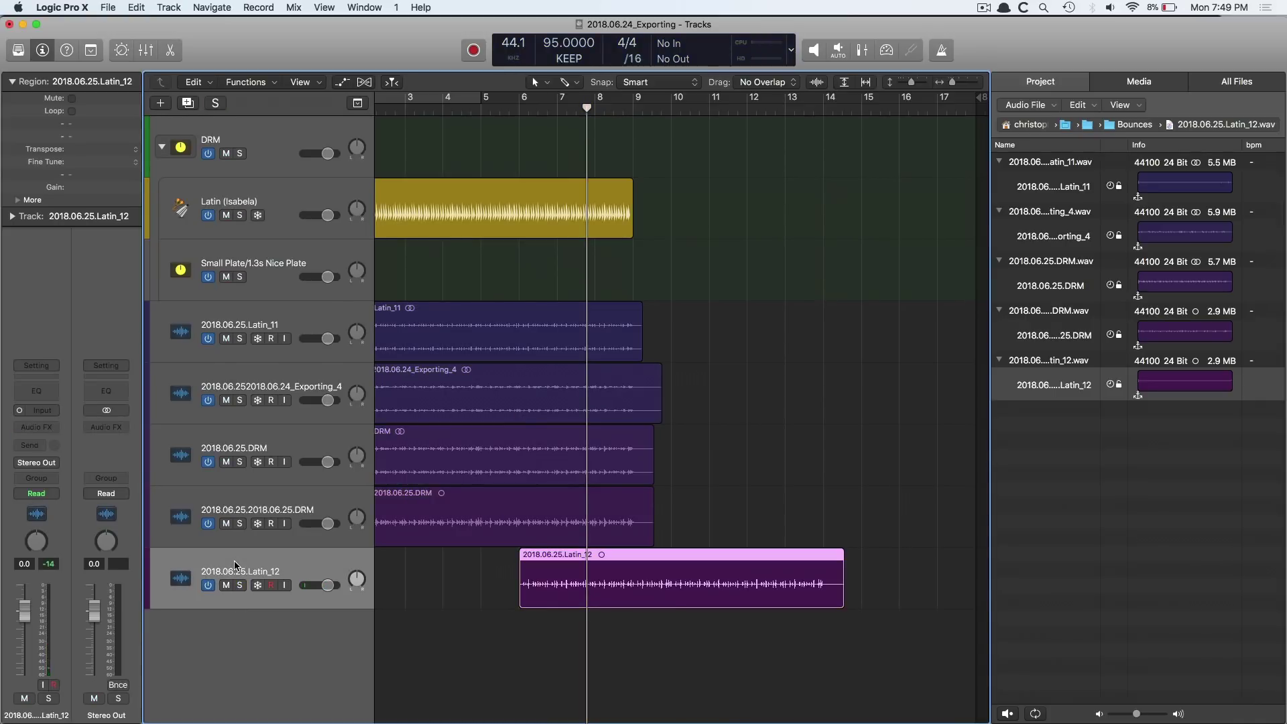
Step: Create a new stereo Retro Synth instrument track, Inst 2
key(alt+super+n)
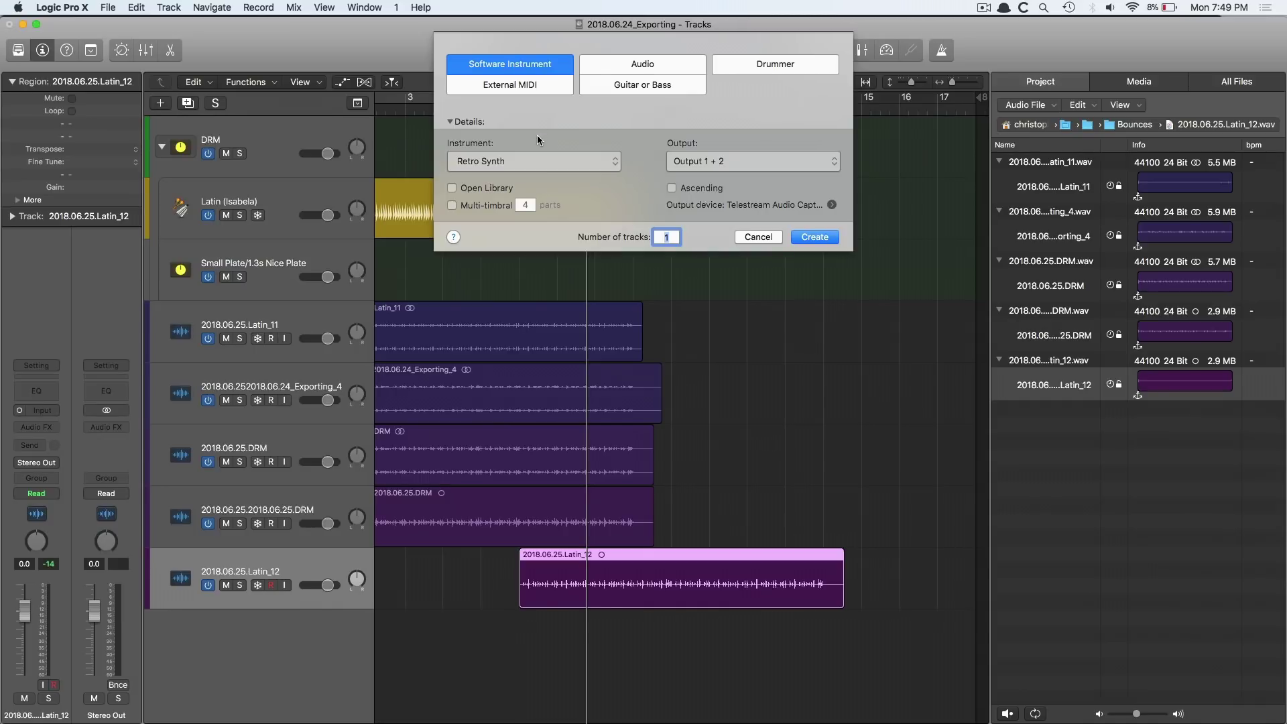
click(540, 161)
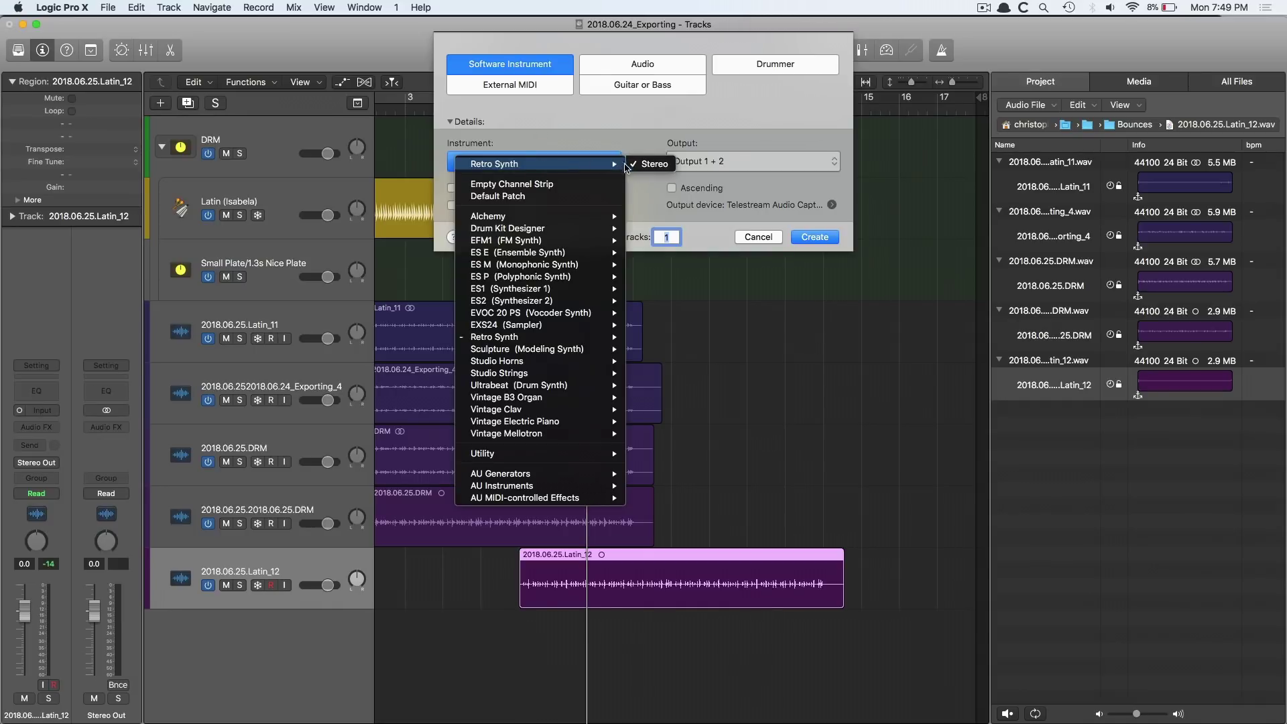
click(651, 163)
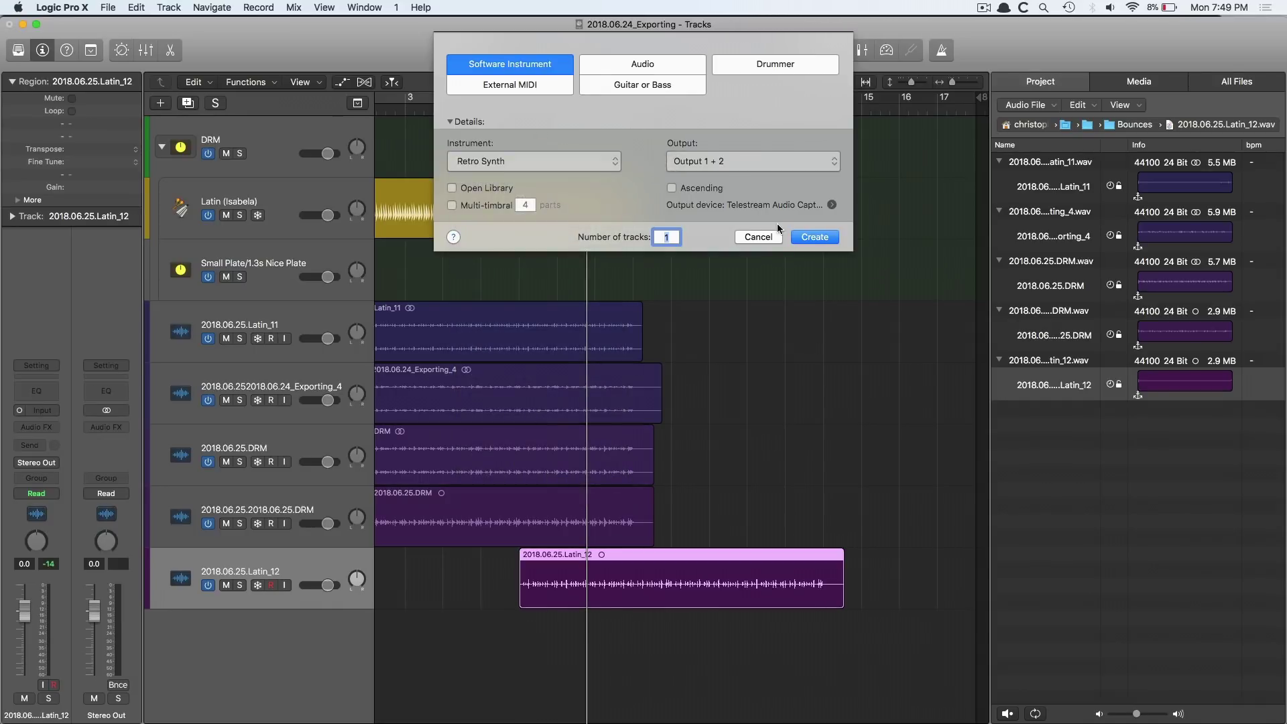
click(815, 237)
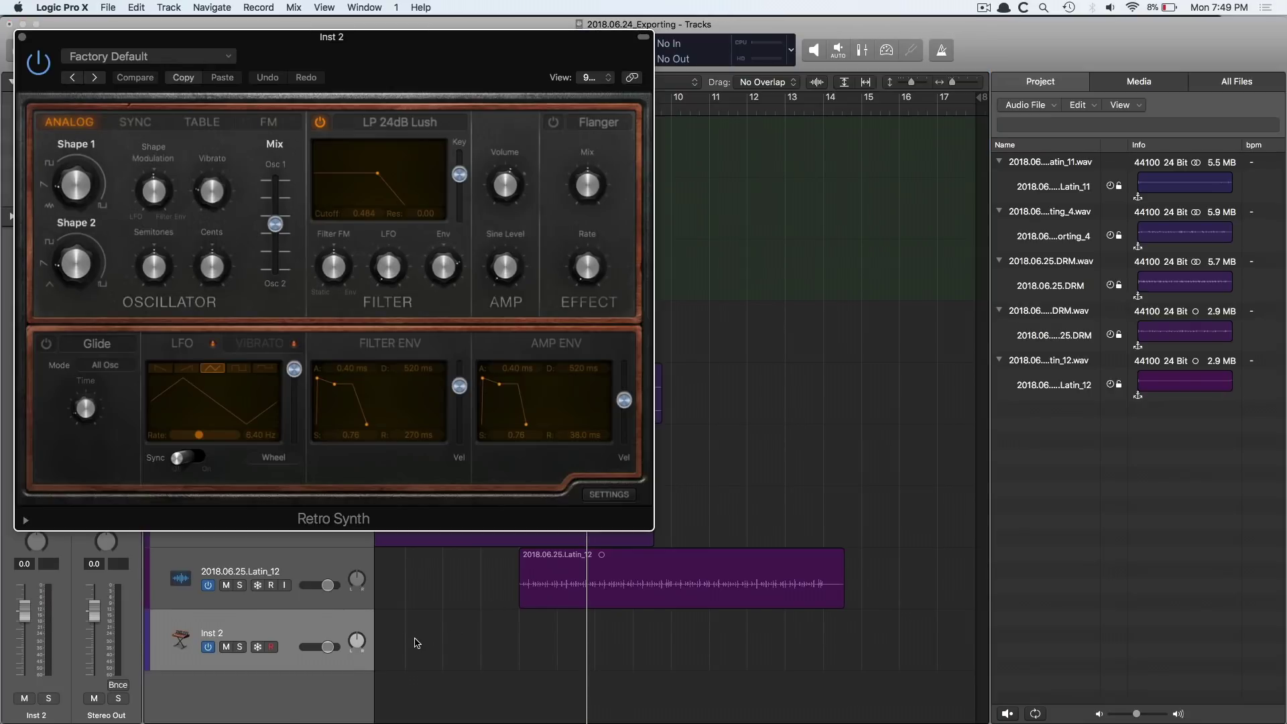
key(super+w)
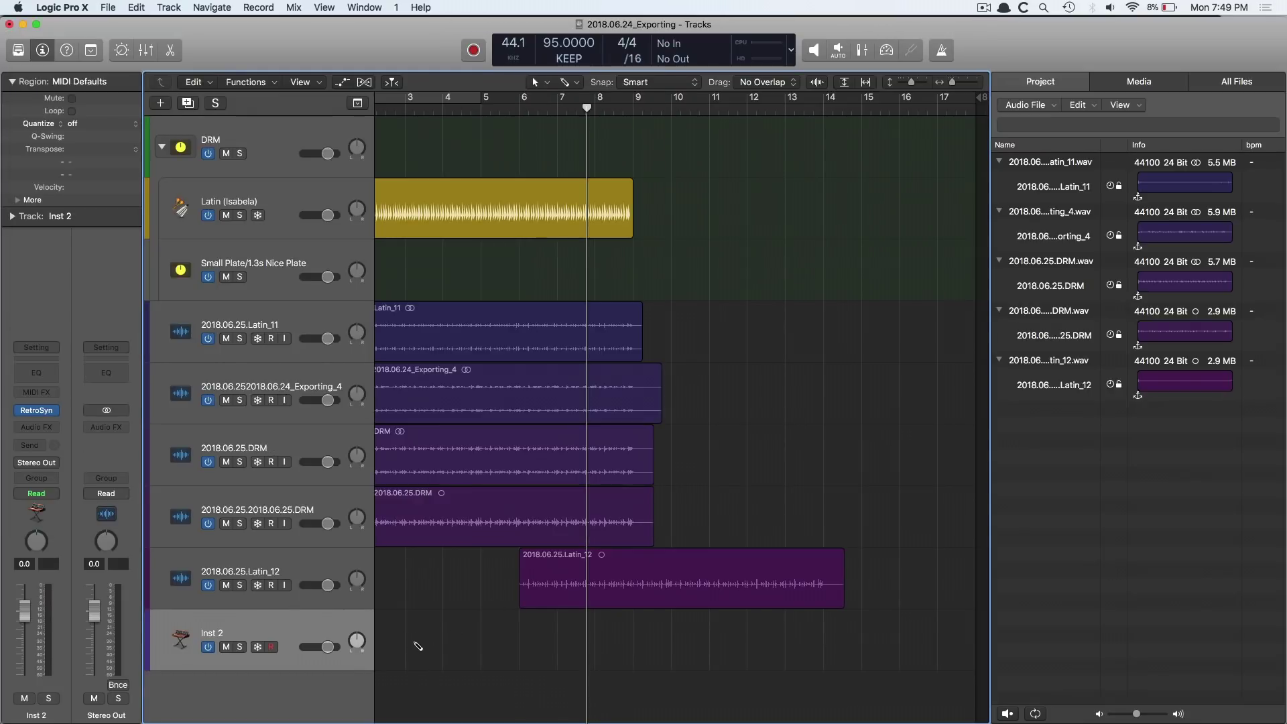
Step: Create and lengthen an Inst 2 MIDI region, then pencil in three notes in the Piano Roll
double_click(413, 645)
drag(439, 655, 490, 656)
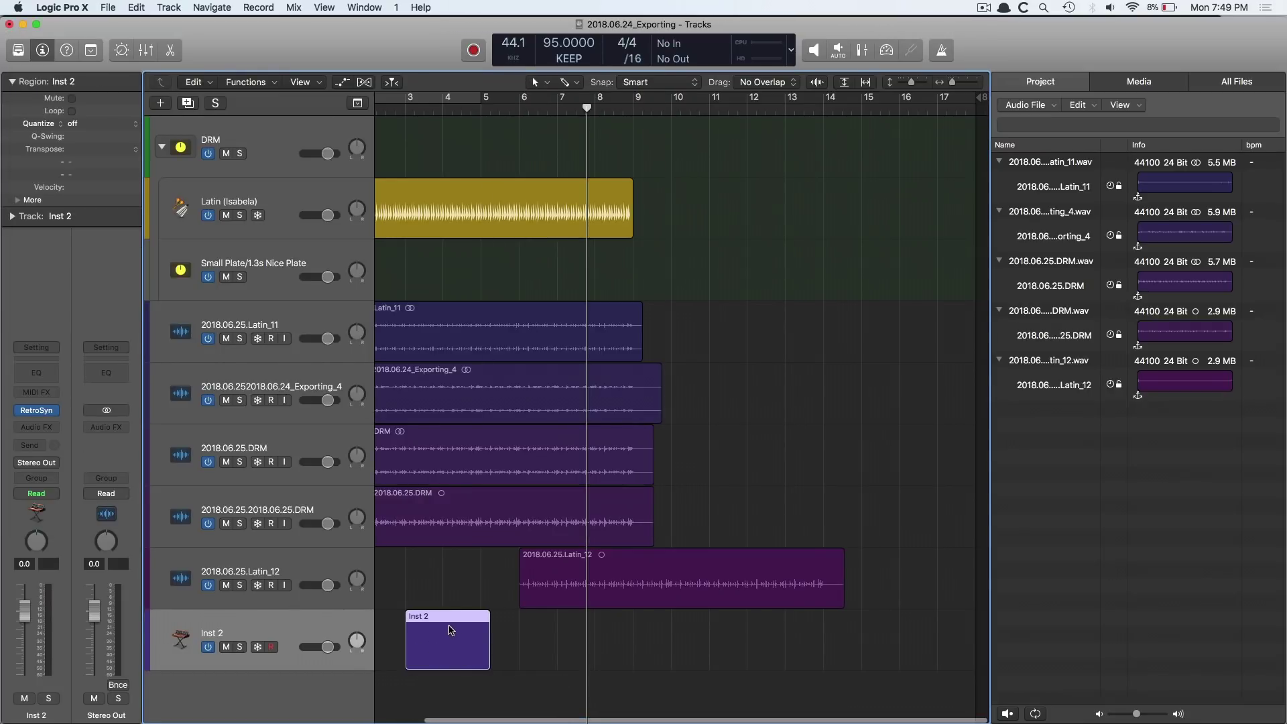
double_click(459, 644)
click(436, 660)
click(557, 586)
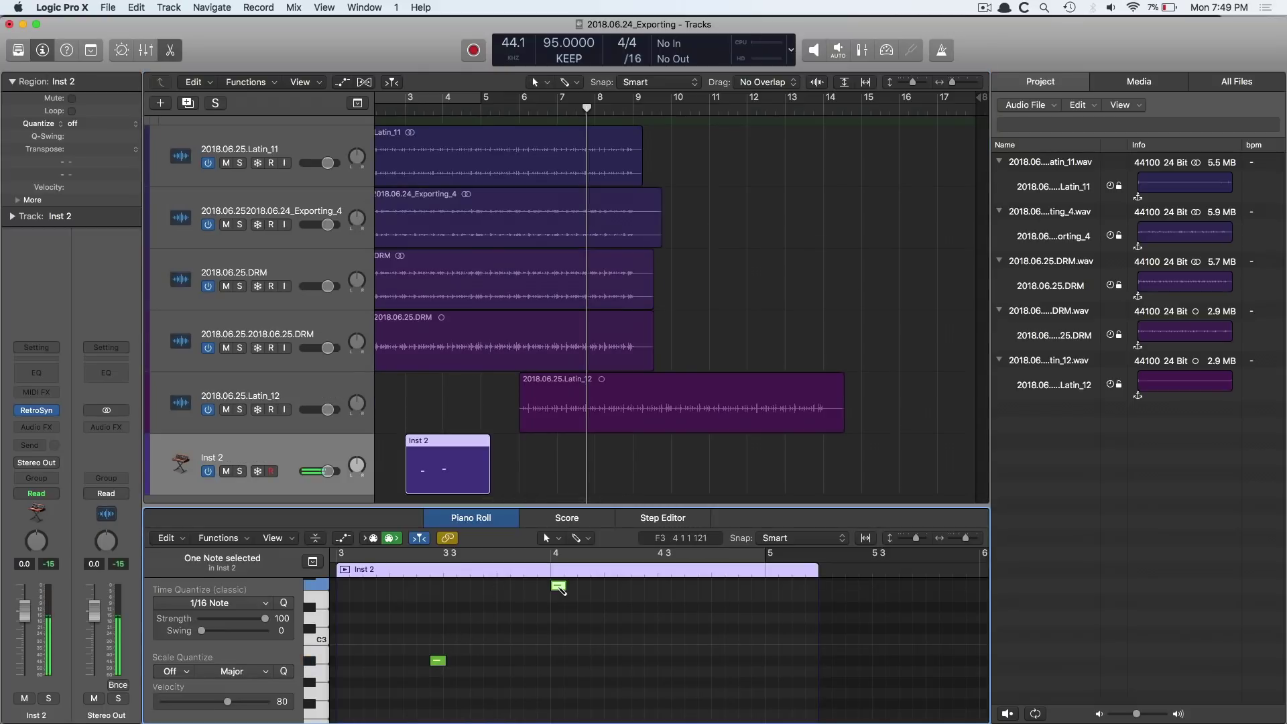
click(650, 649)
key(e)
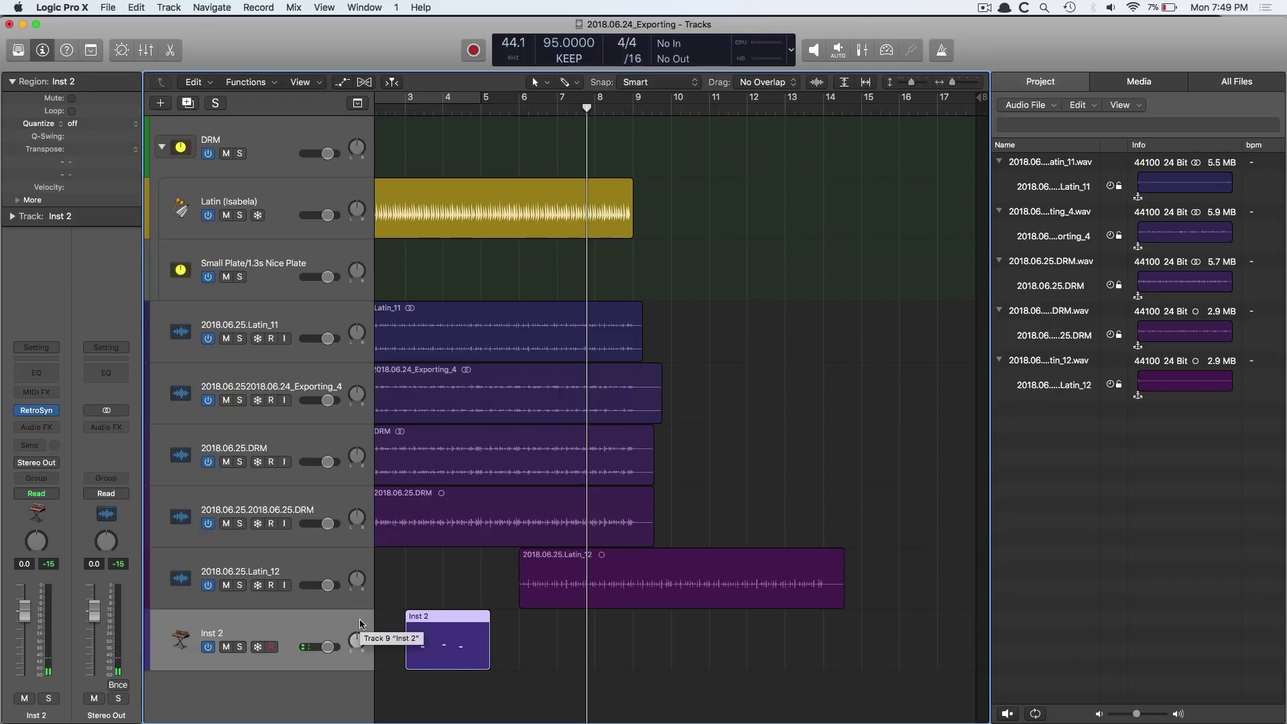
Step: Bounce the Inst 2 region in place (Ctrl-B) to a new RETRO track with mono input
key(Return)
key(ctrl+b)
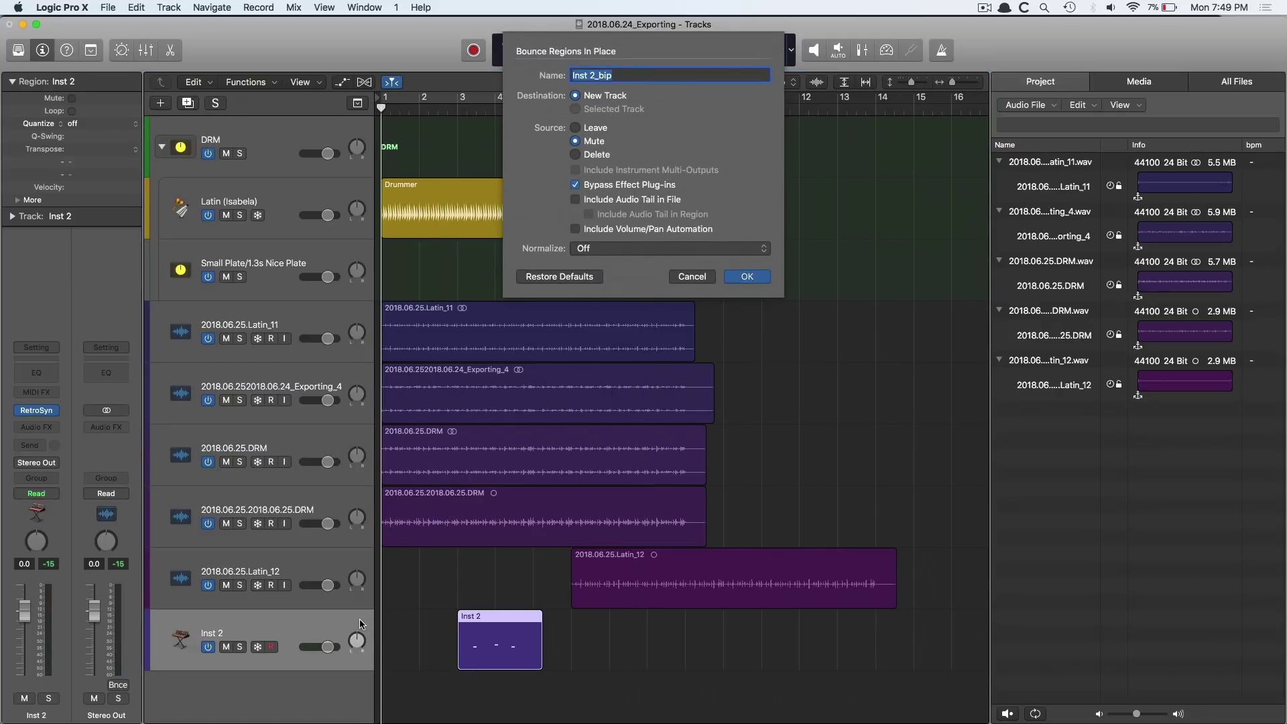
text(RETRO)
key(Return)
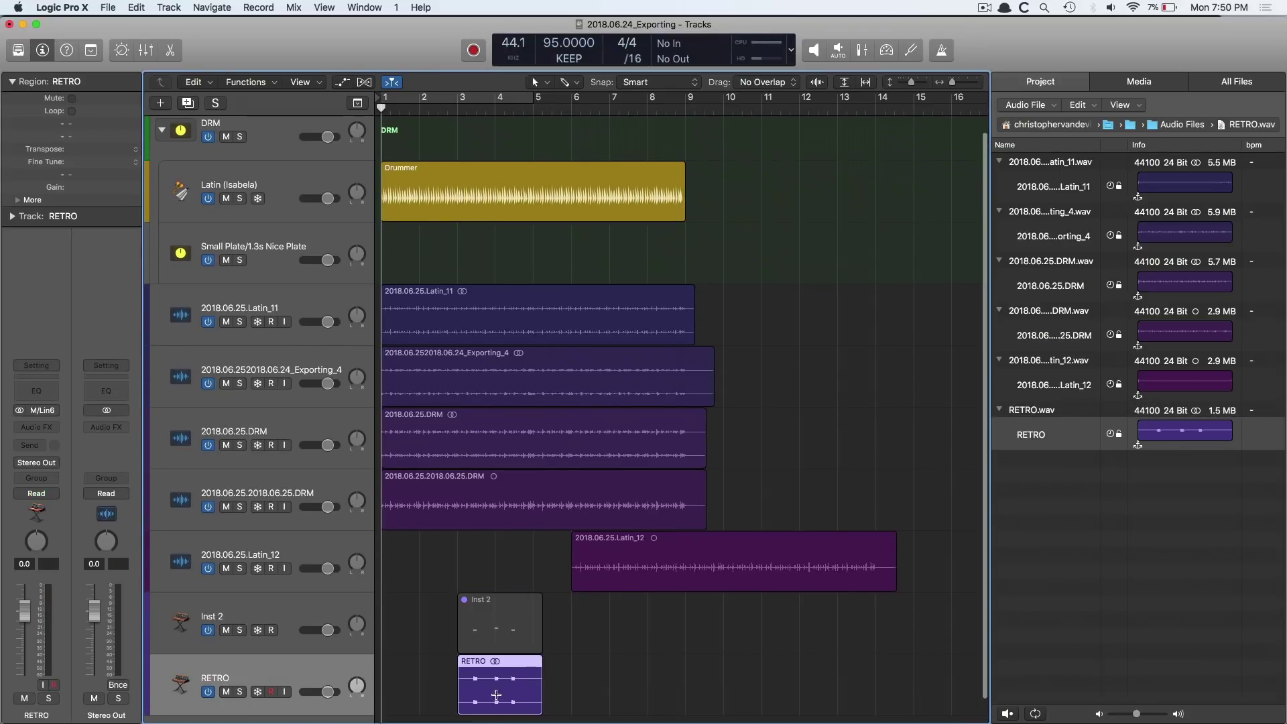
key(z)
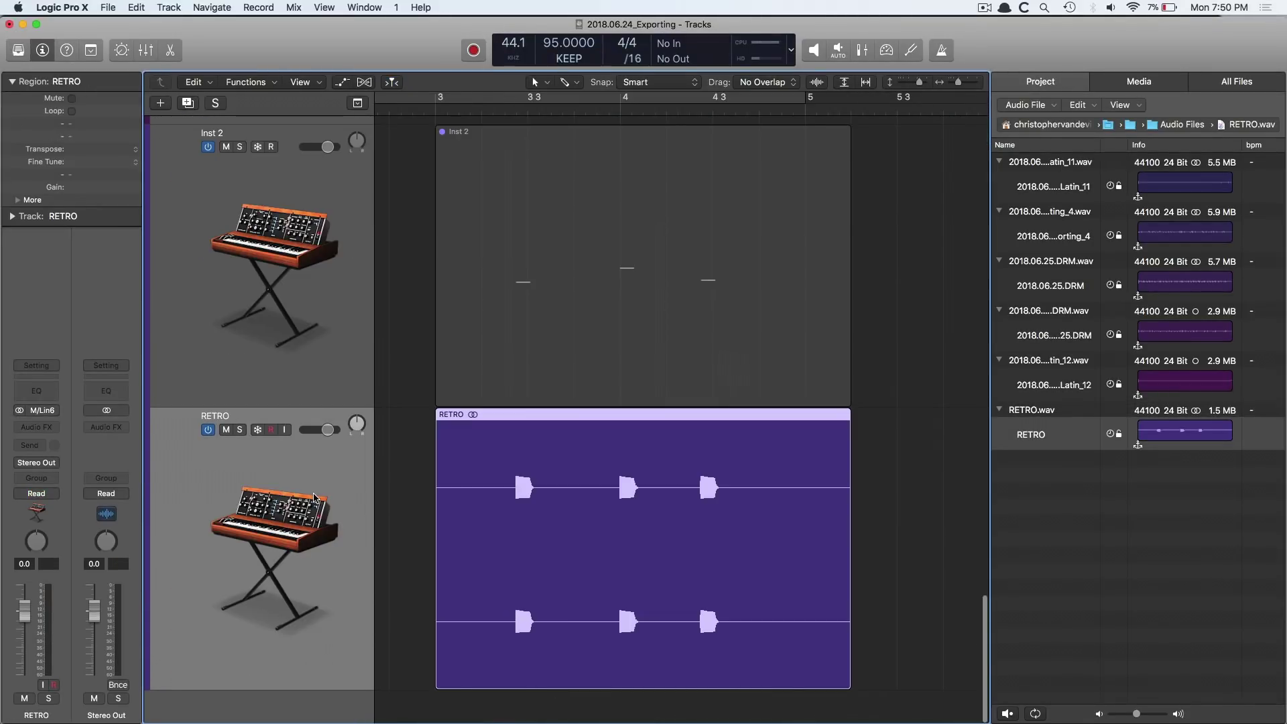
click(20, 410)
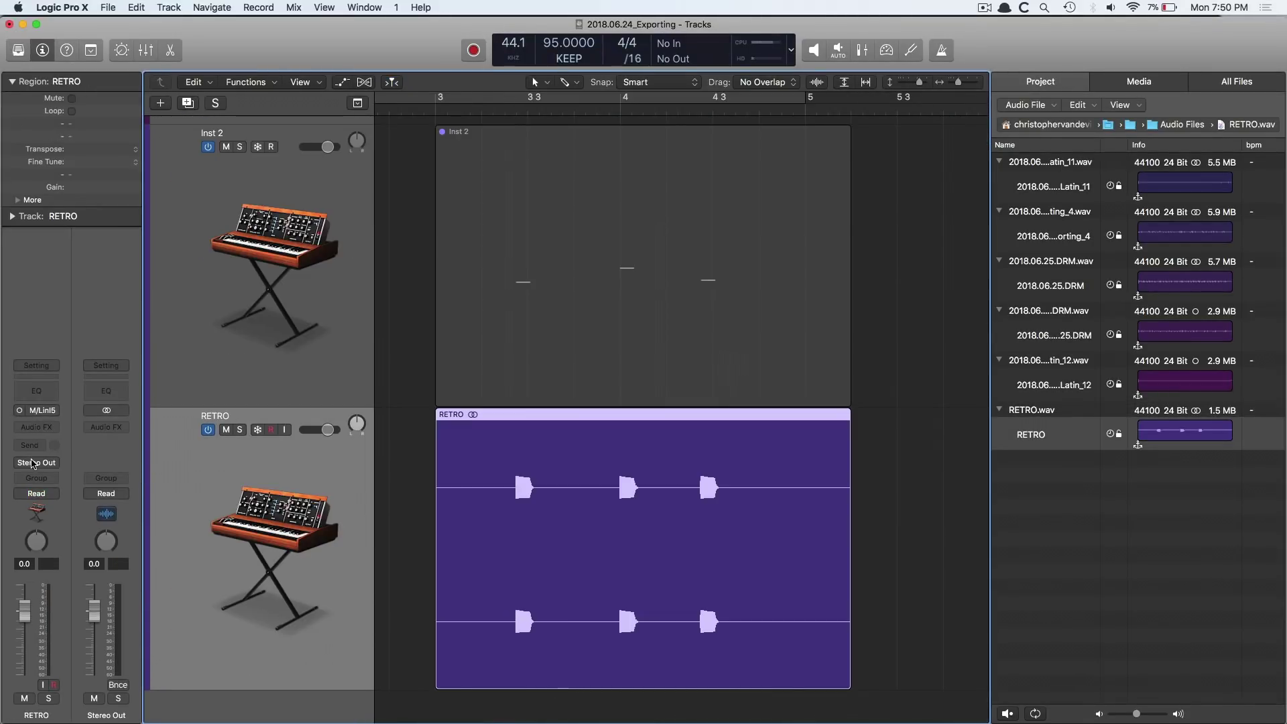
Step: Compact the track rows, then move the DRM region to bar 7.7 and Exporting_4 to bar 2.3
key(z)
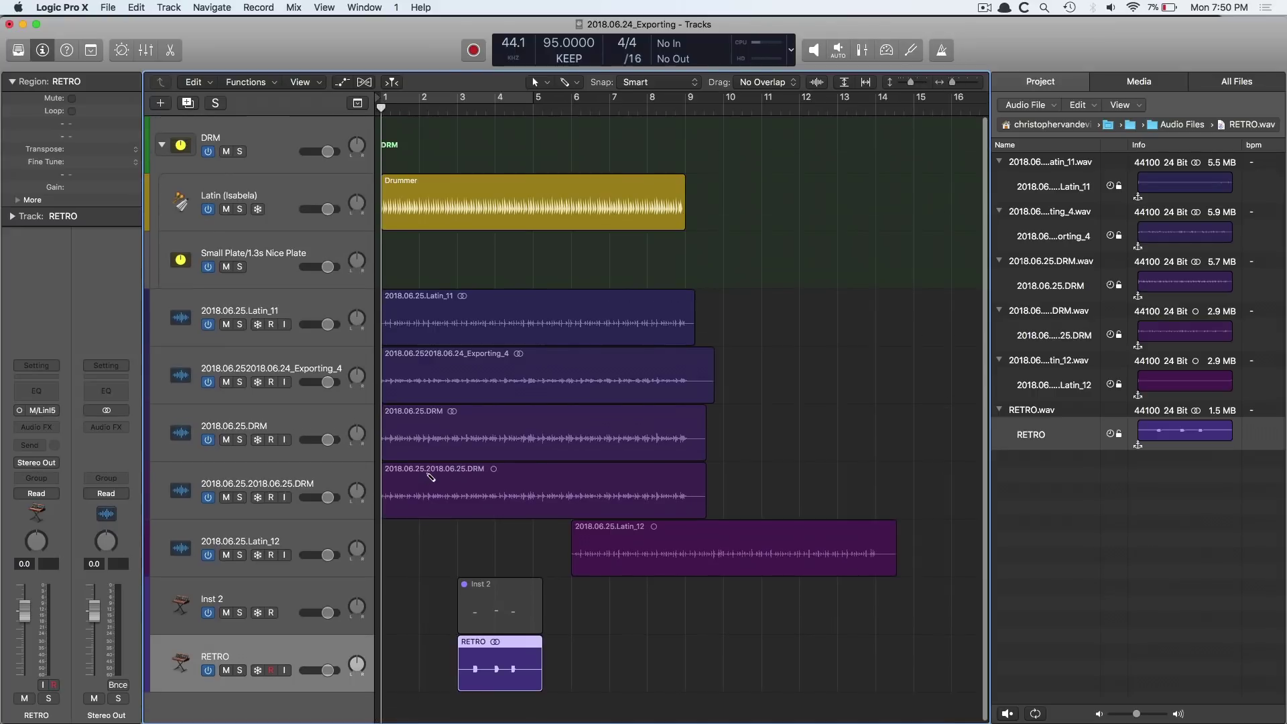
key(super+Up)
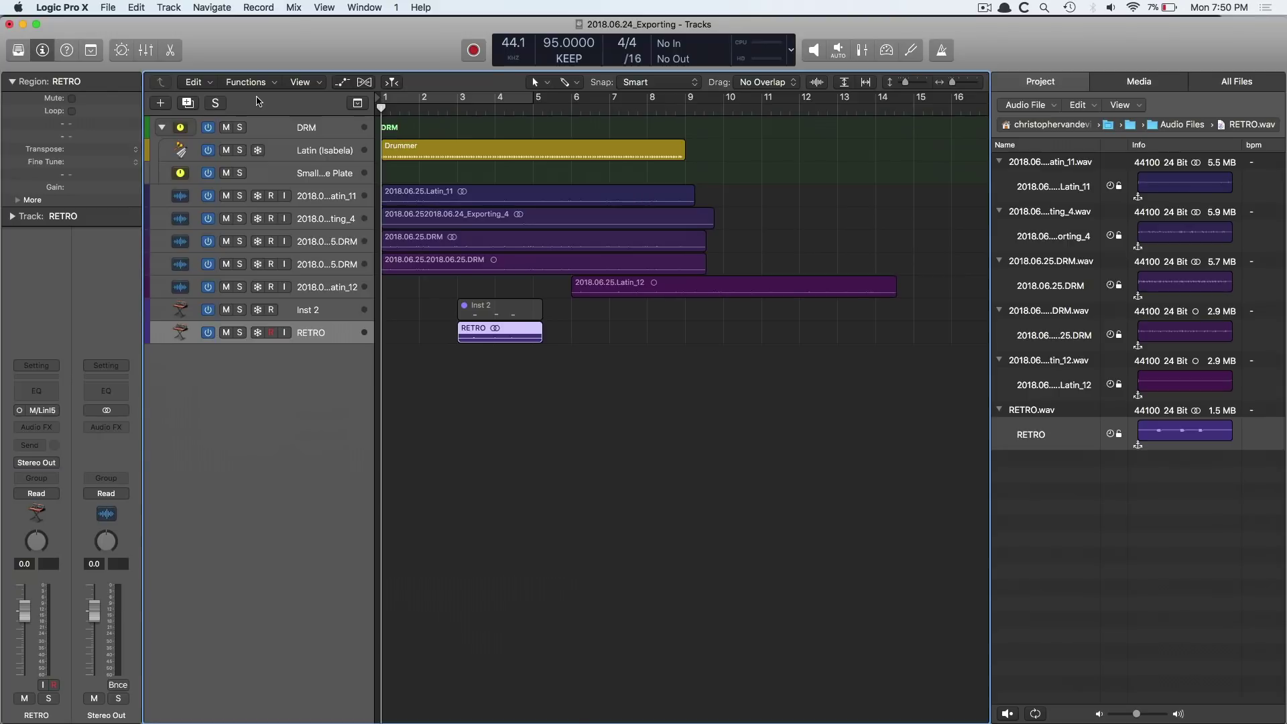
click(109, 7)
mouse_move(146, 269)
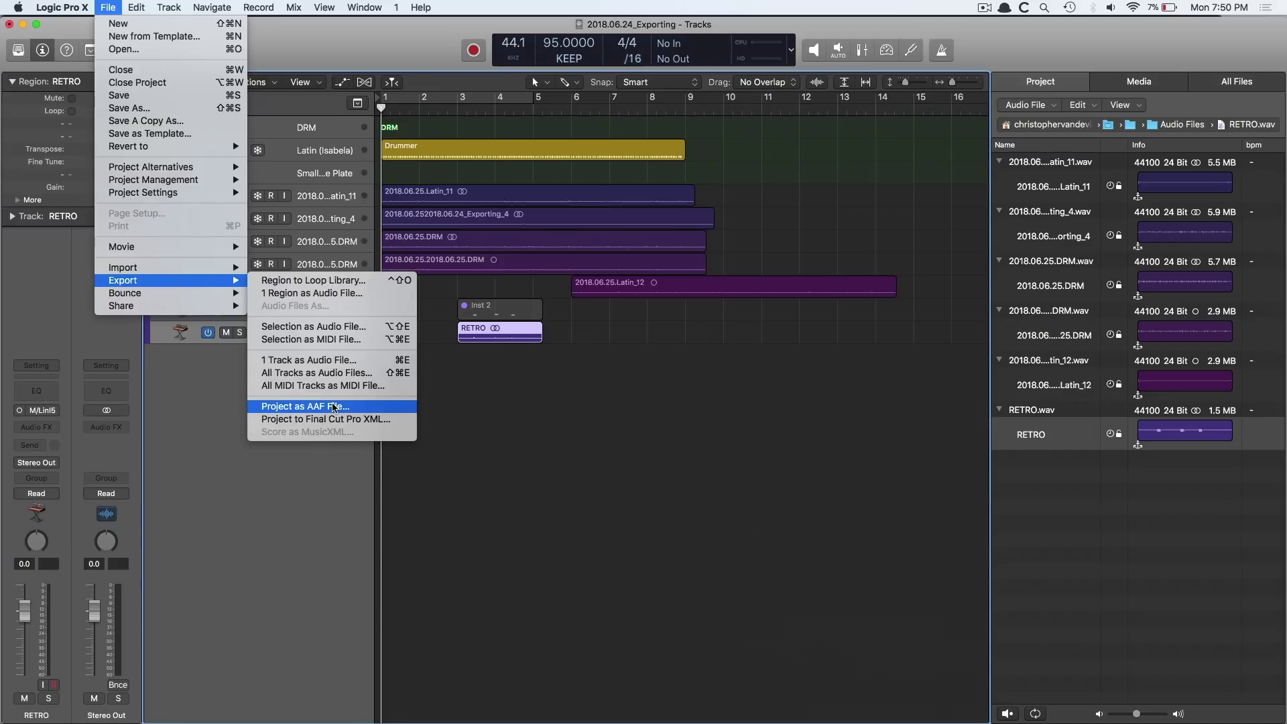
click(532, 76)
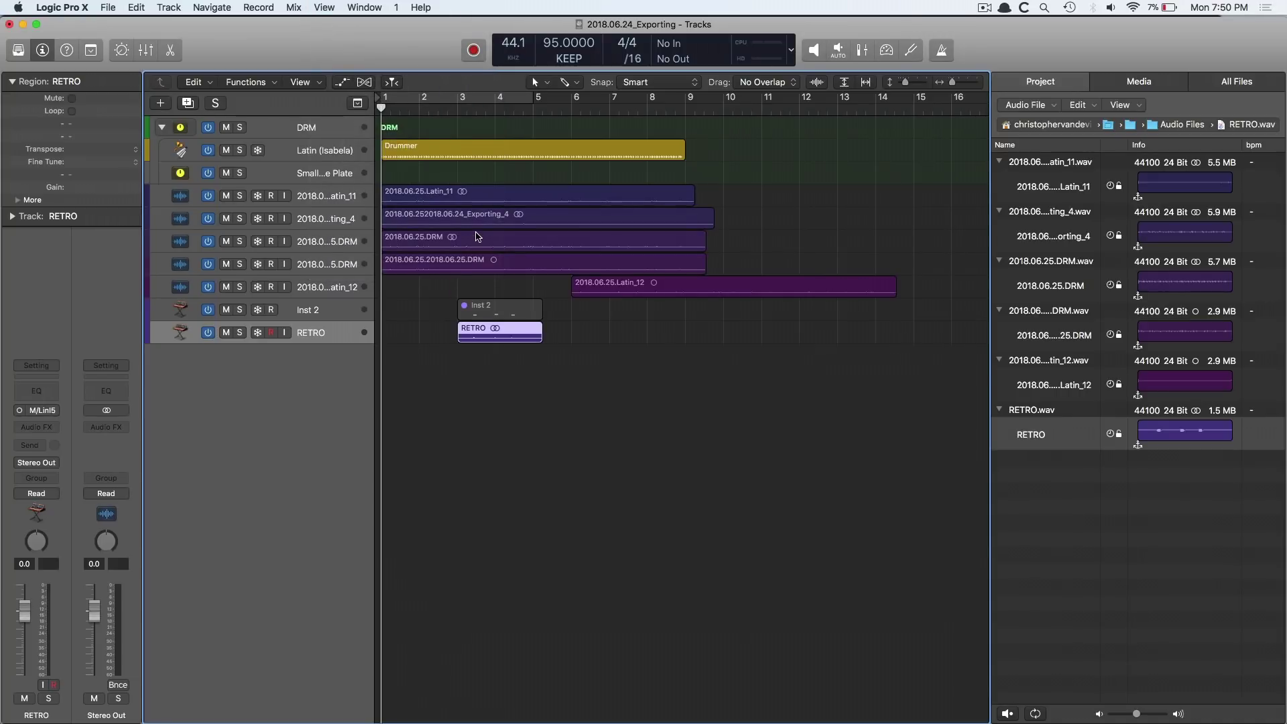
drag(478, 236, 734, 237)
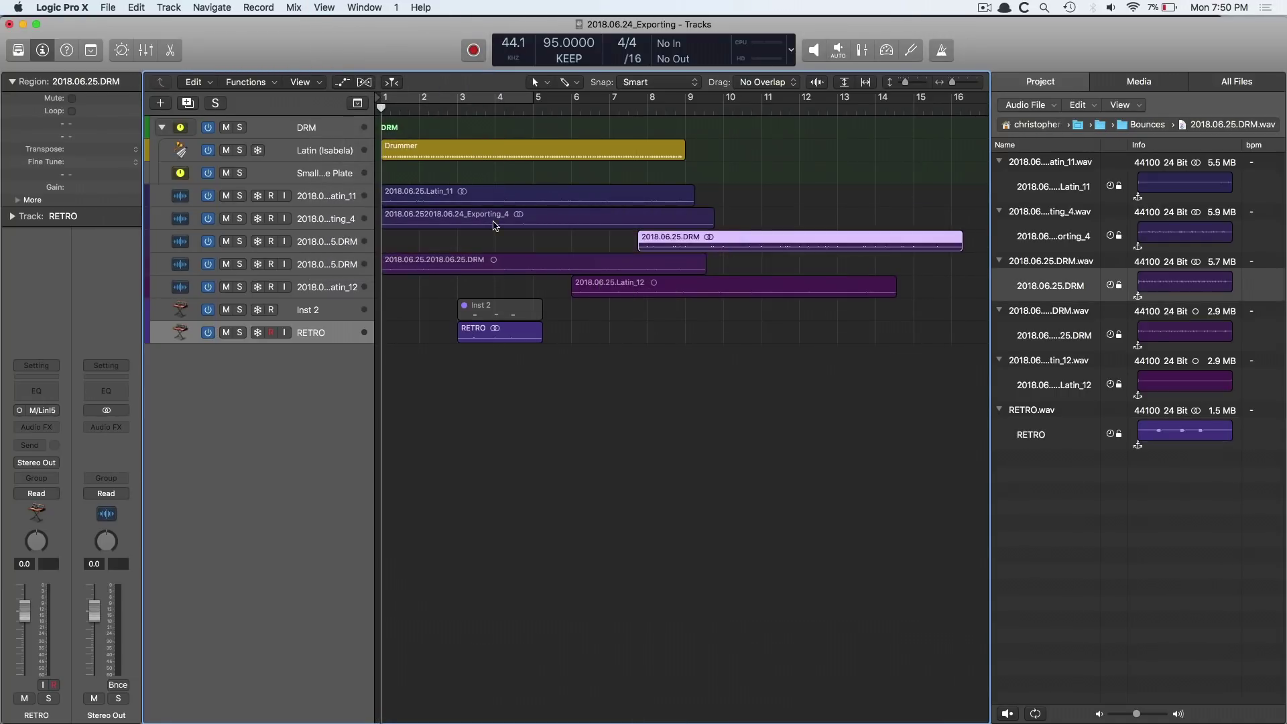
drag(527, 215, 575, 219)
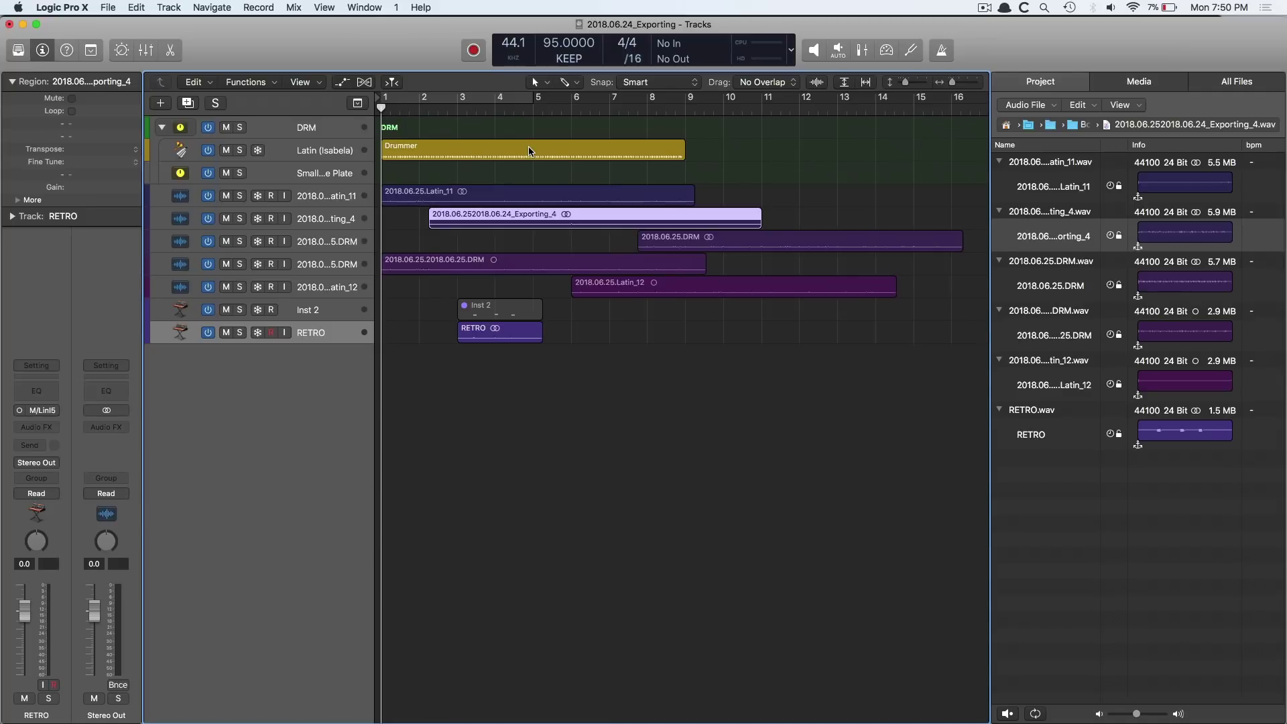
Step: Export the project as an AAF file named EXPORT to the Desktop, accepting the mono-channel warnings
click(108, 7)
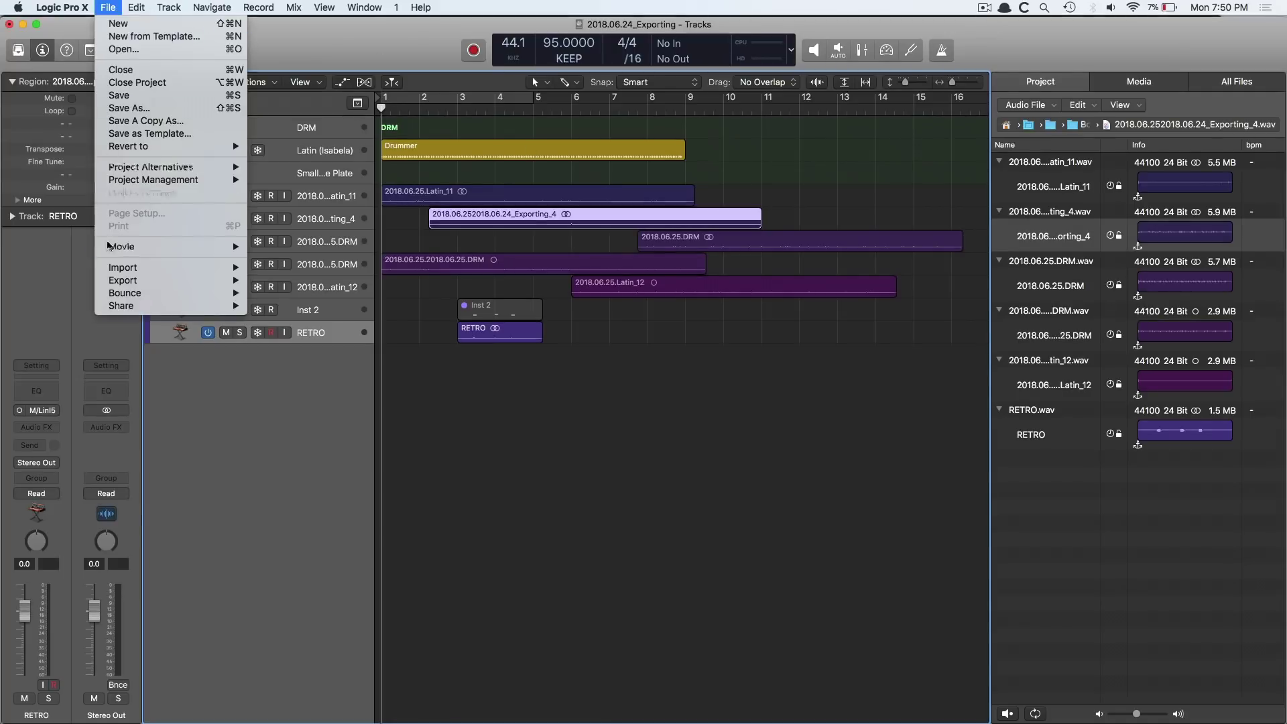
mouse_move(238, 280)
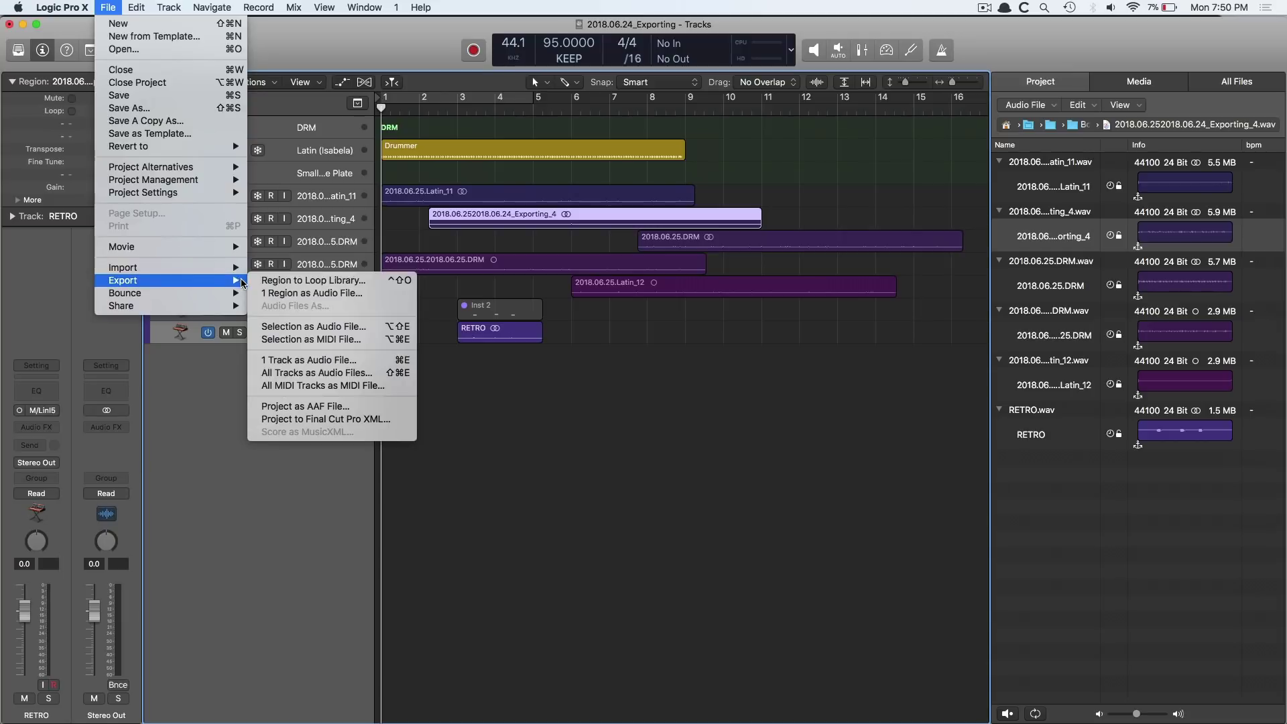
click(360, 410)
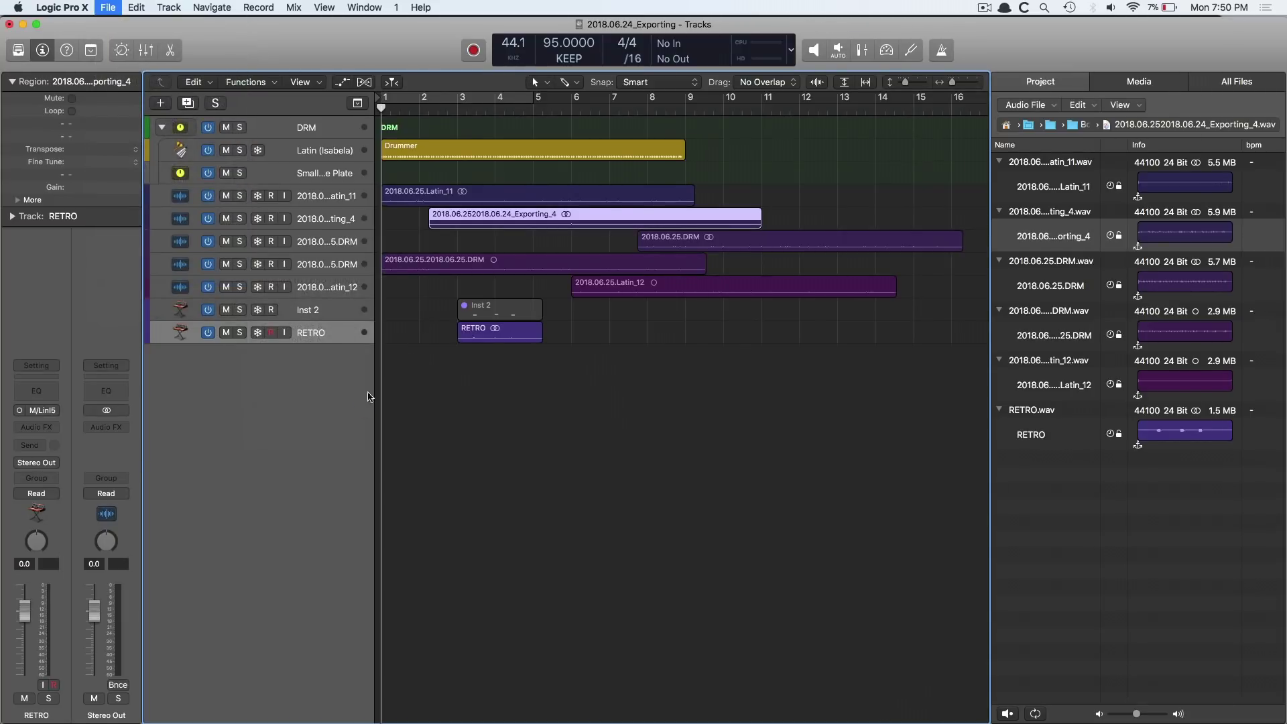
click(468, 180)
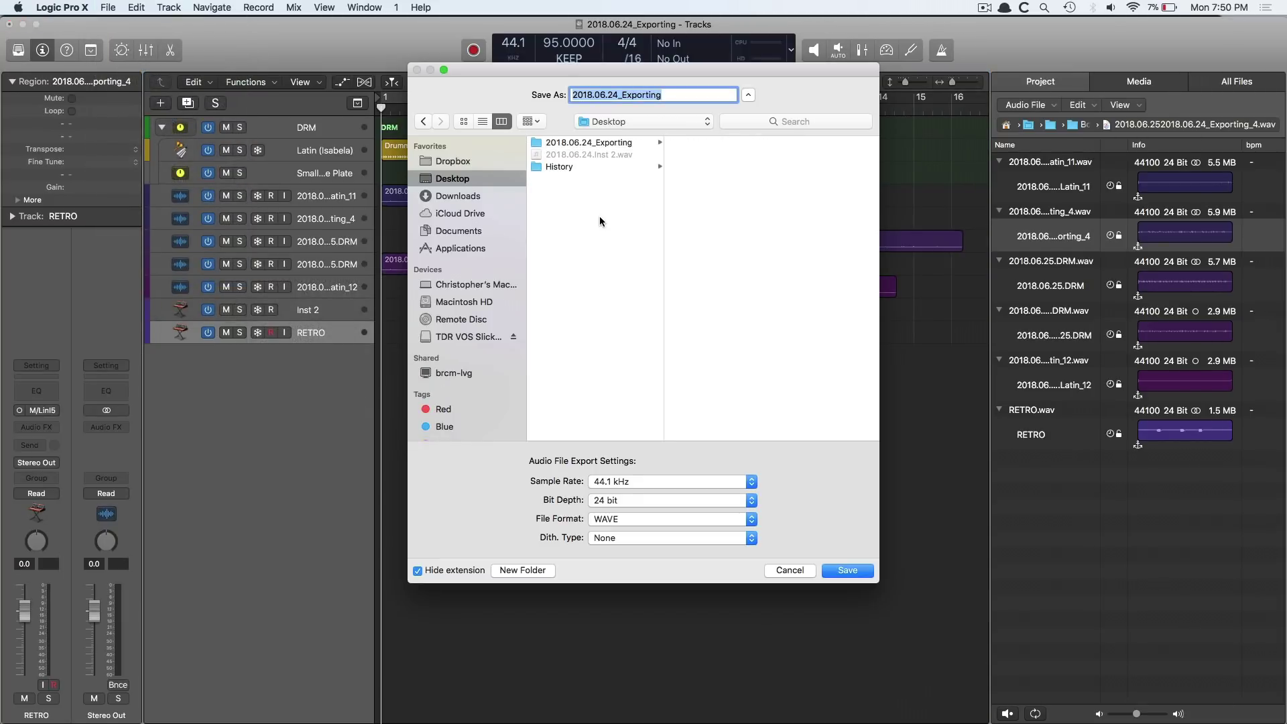
text(EXPORT)
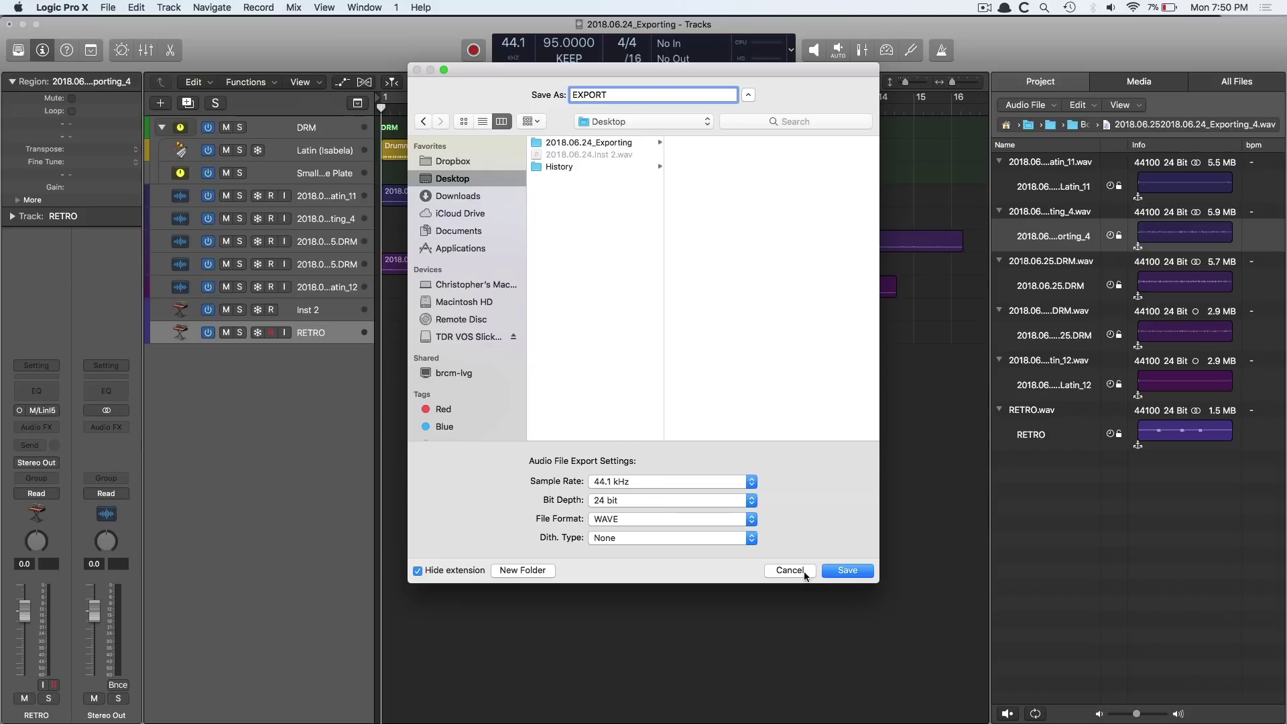
click(831, 572)
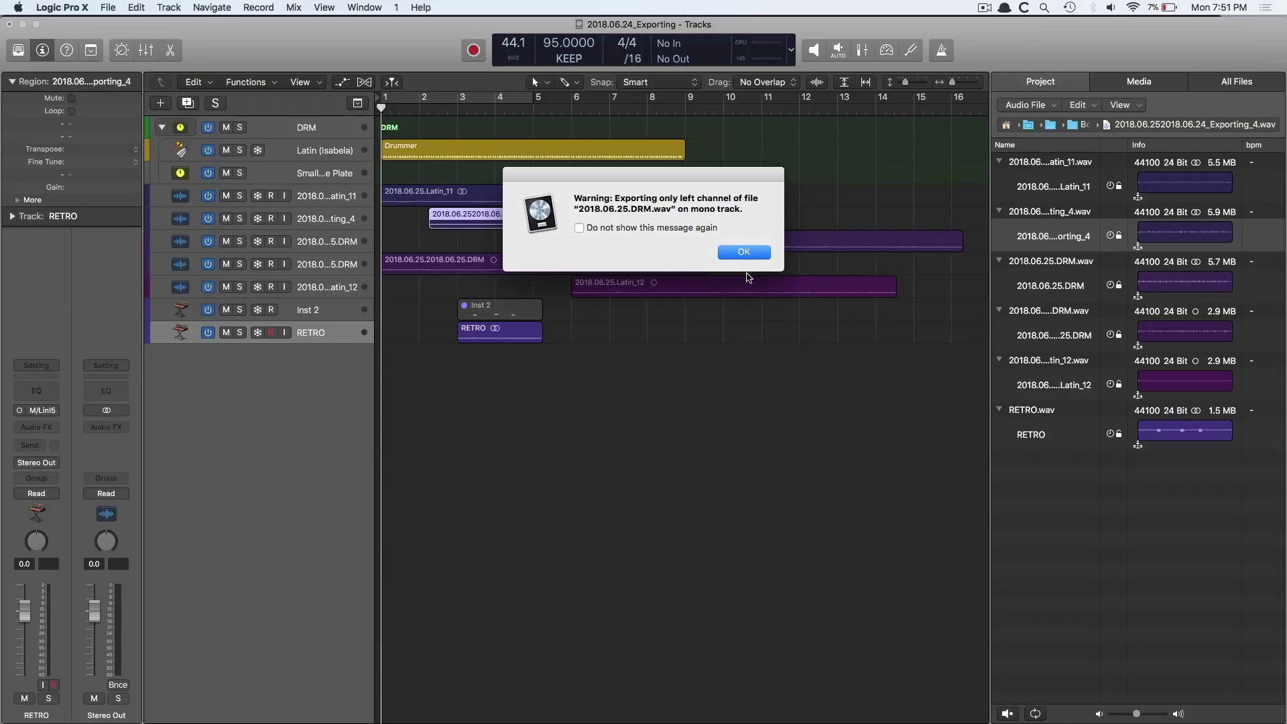
key(Return)
key(Return)
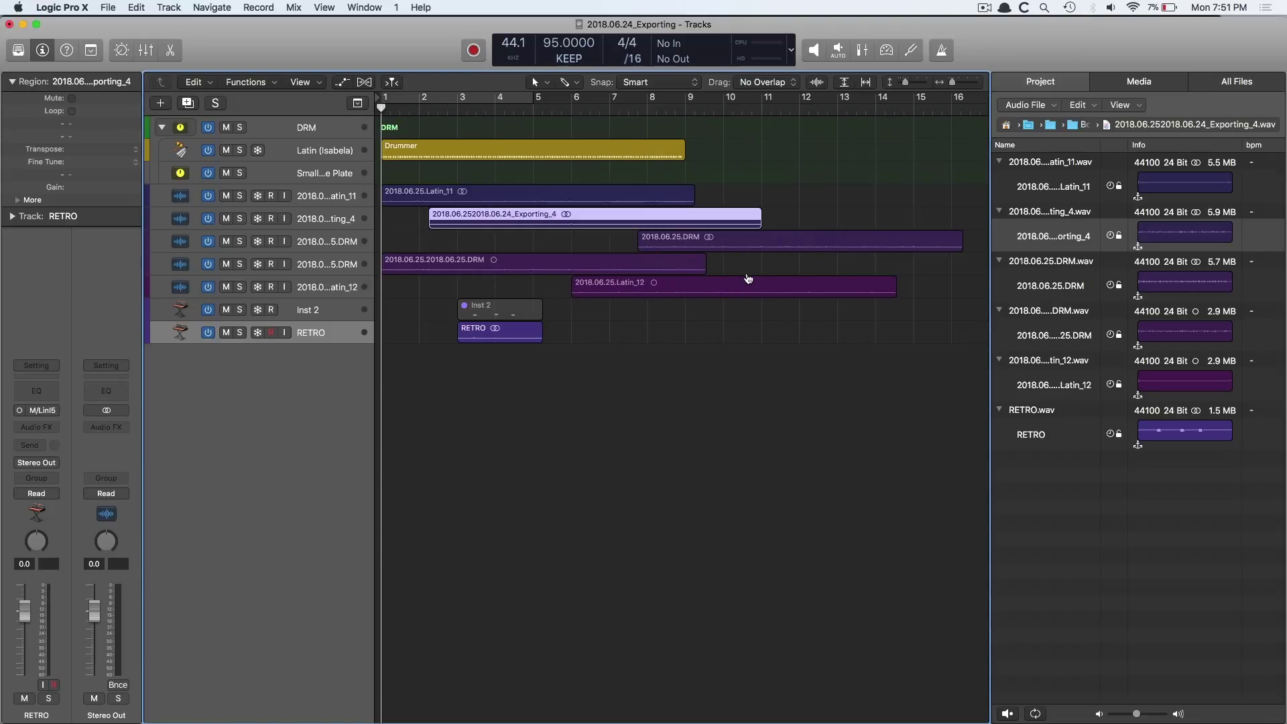
Step: Drag EXPORT.AAF from the Desktop into Studio One, accept the sample-rate notice, and zoom to fit
key(super+Tab)
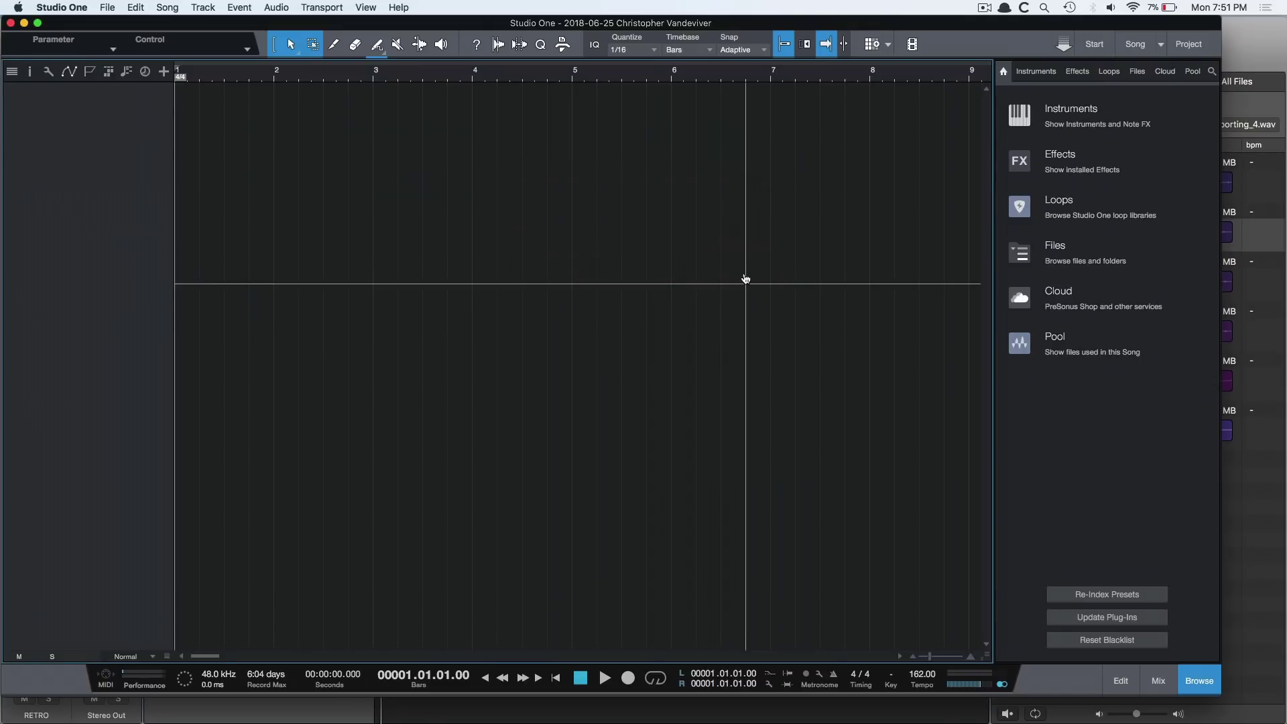
key(super+Tab)
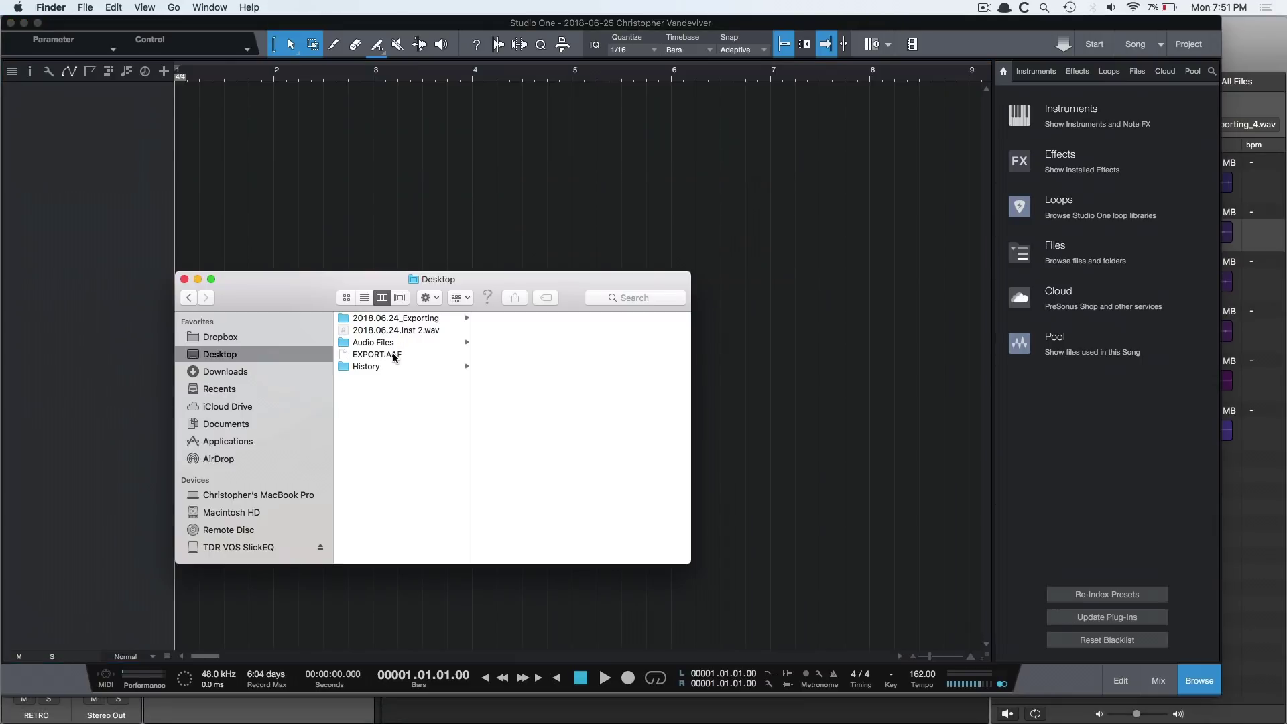
drag(394, 358, 262, 178)
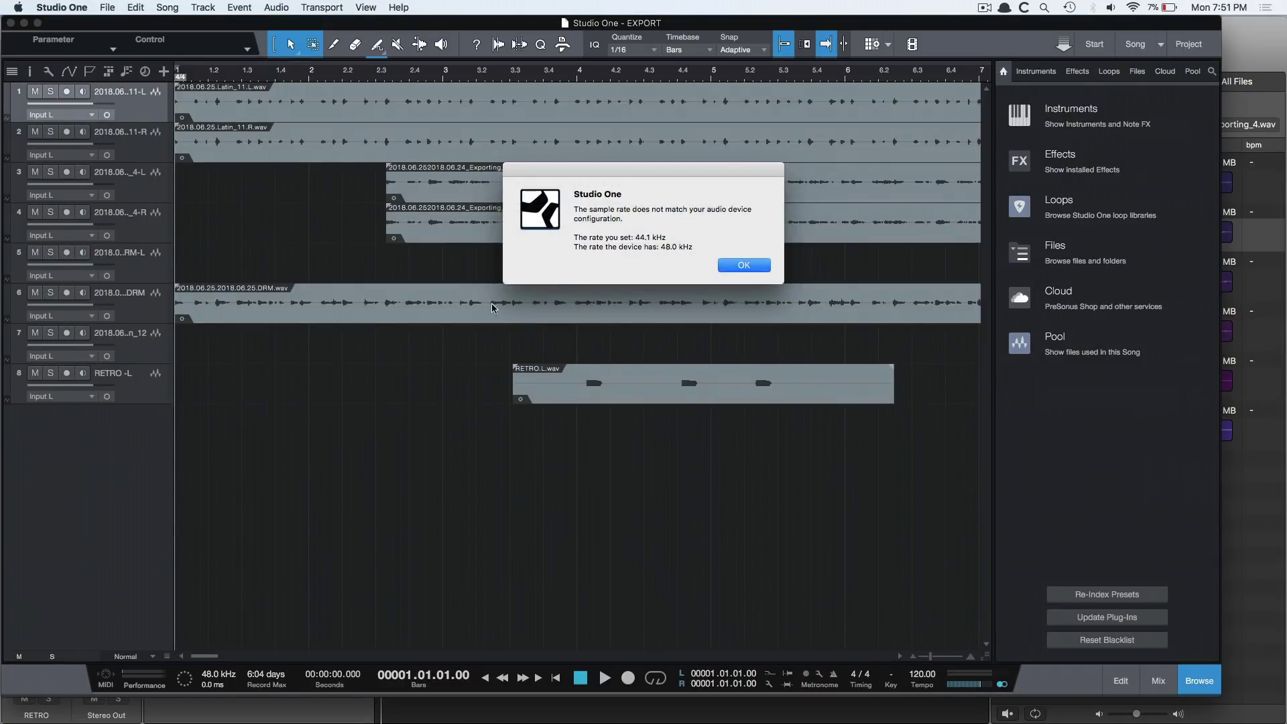
click(740, 267)
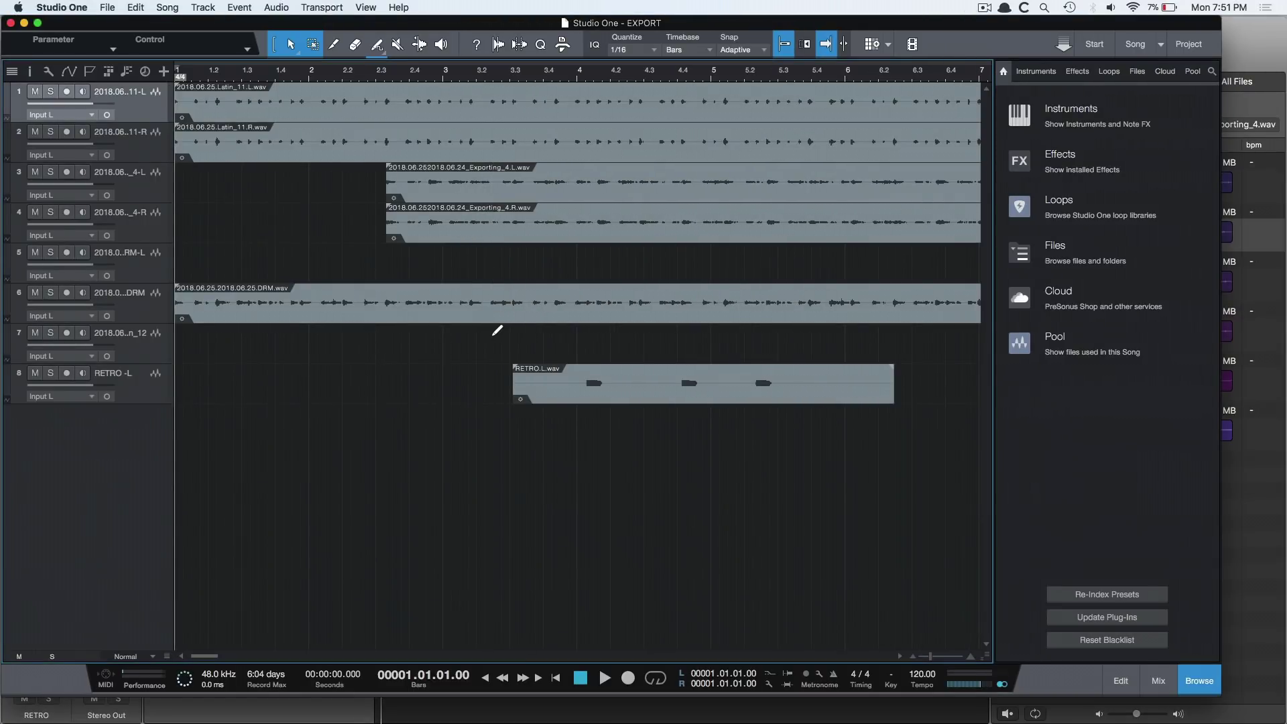
key(shift+f)
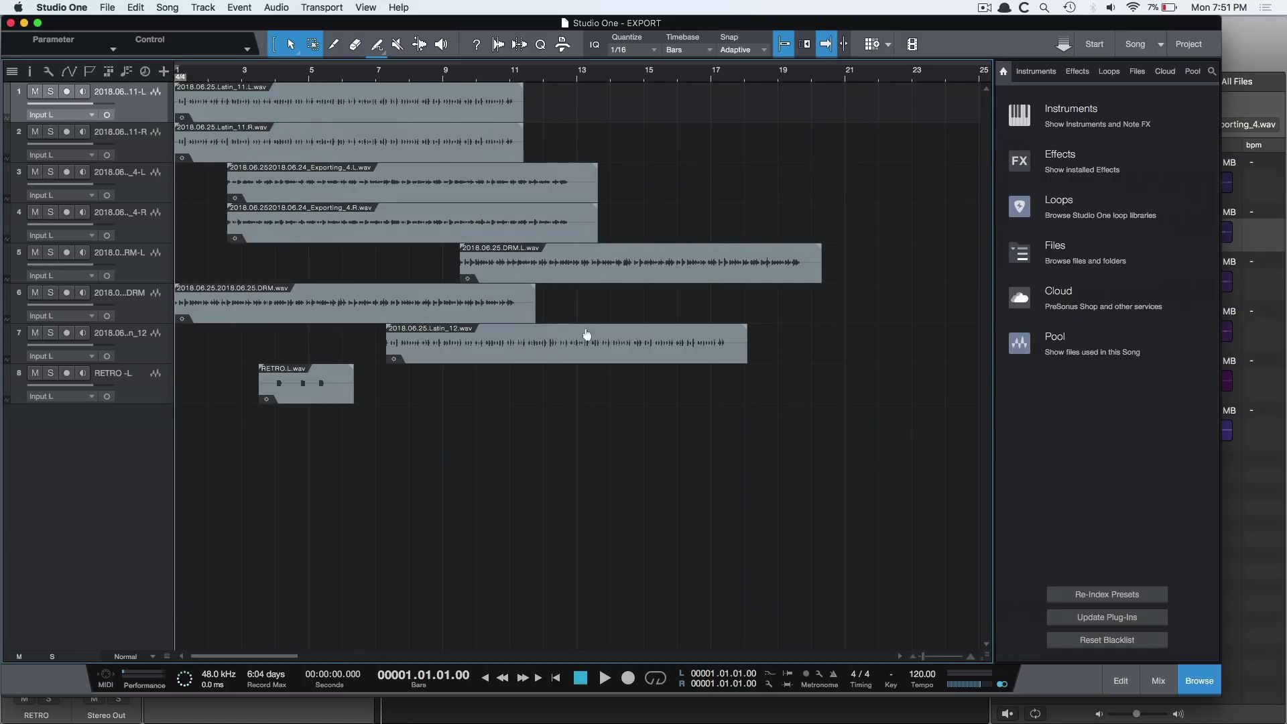